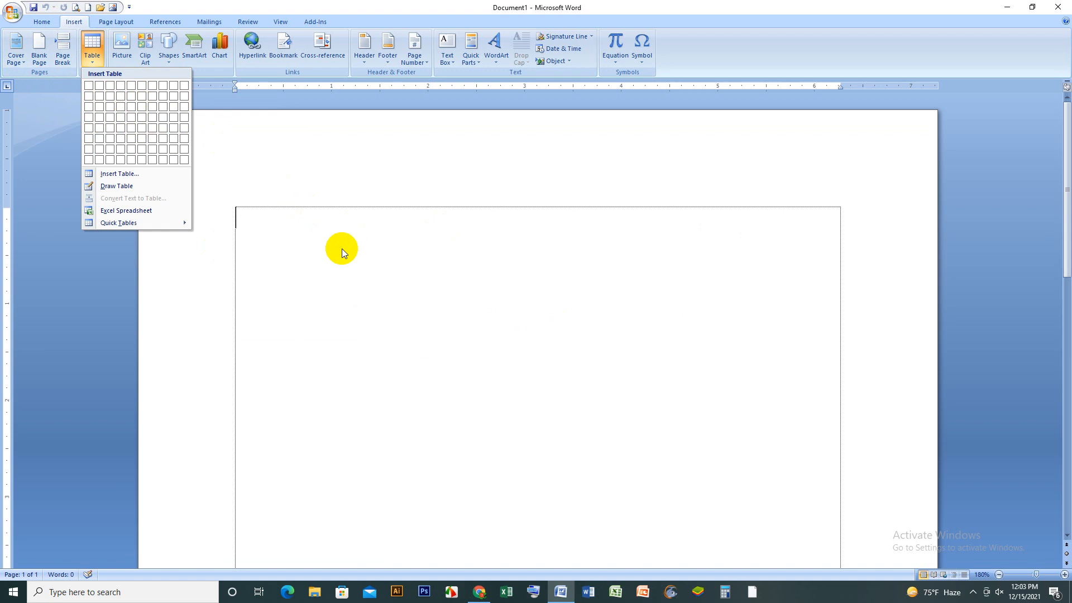
pyautogui.click(342, 249)
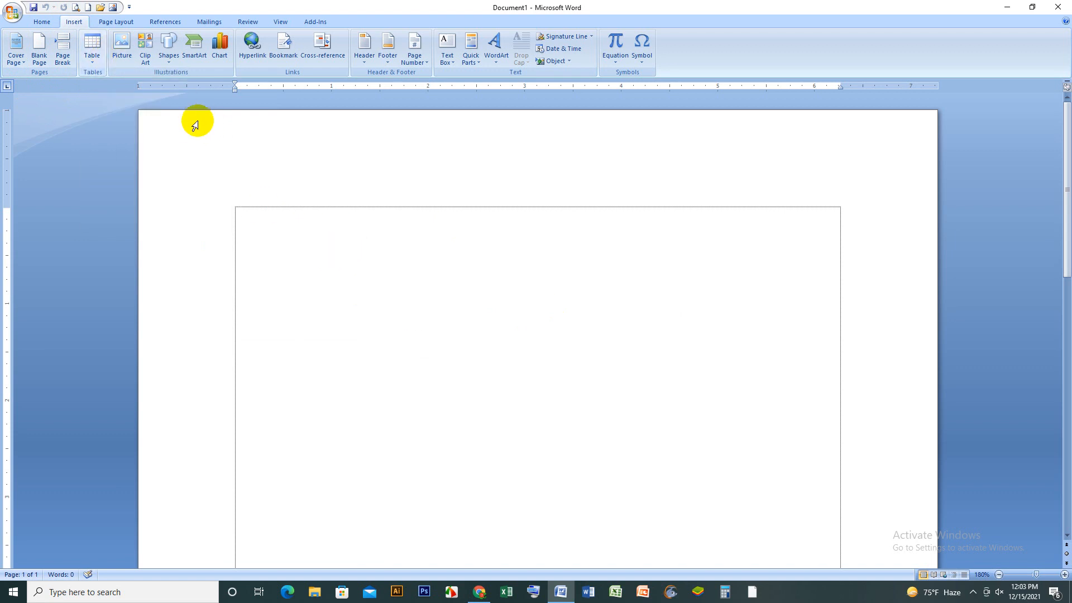
pyautogui.click(126, 53)
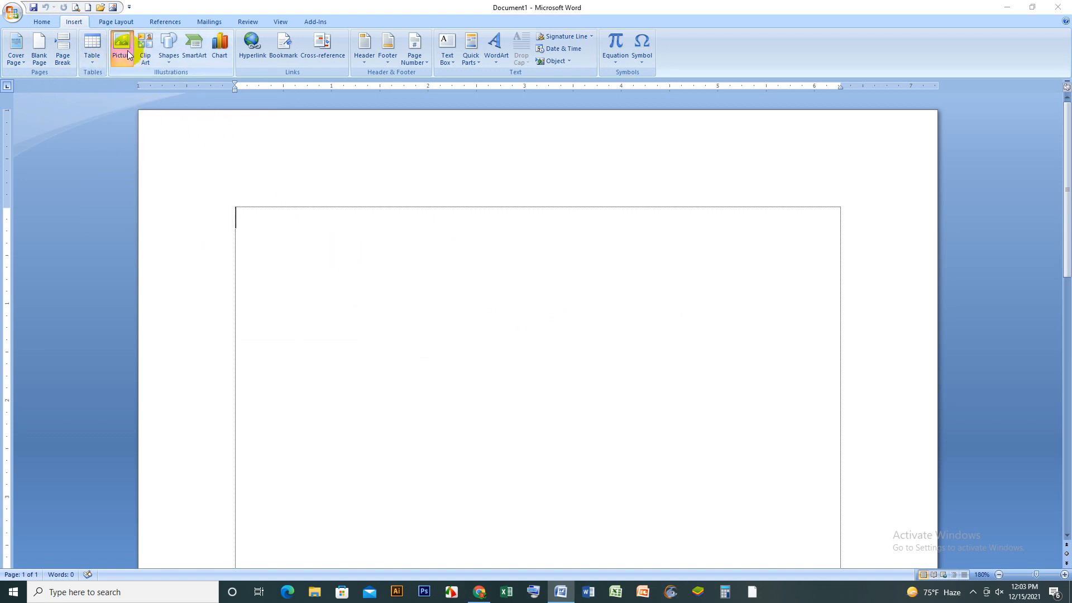
pyautogui.click(527, 385)
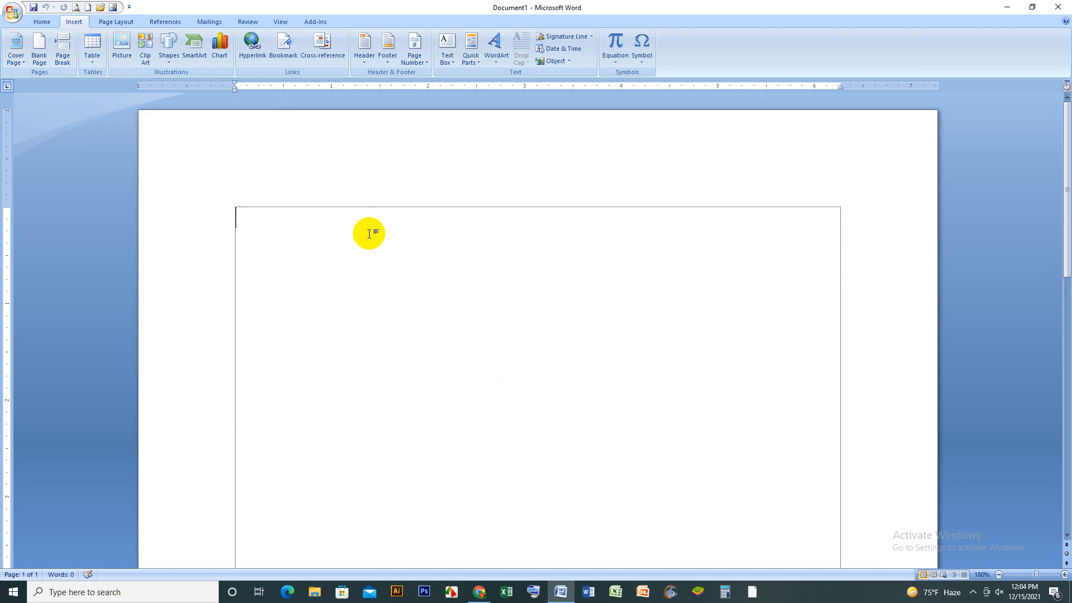
# Insert the picture "D-25456-a copy" from the Desktop's Recents2 folder and delete it from the page
pyautogui.click(121, 52)
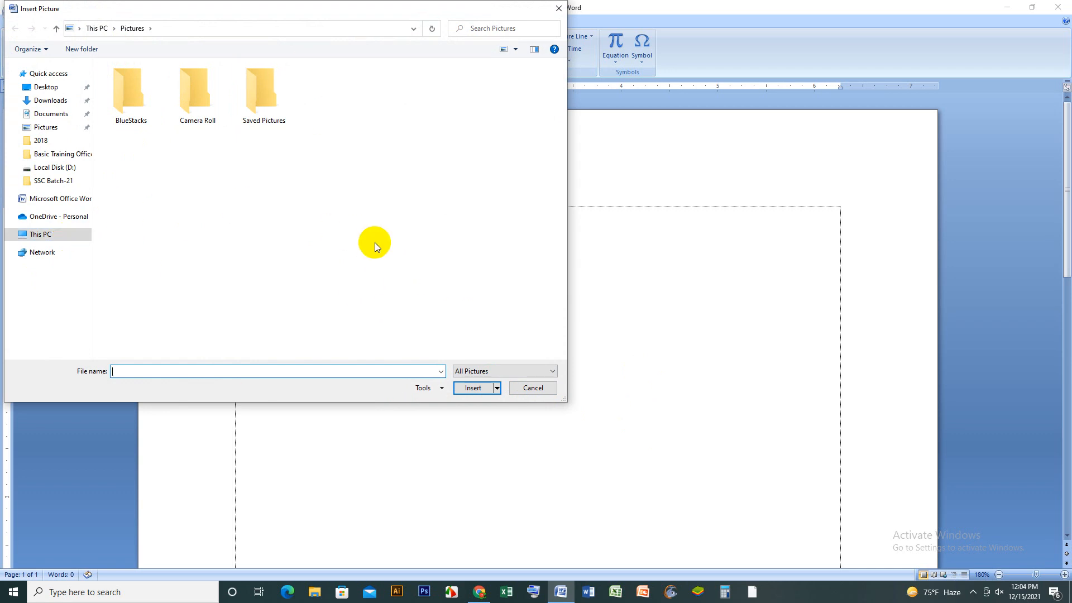
pyautogui.click(47, 88)
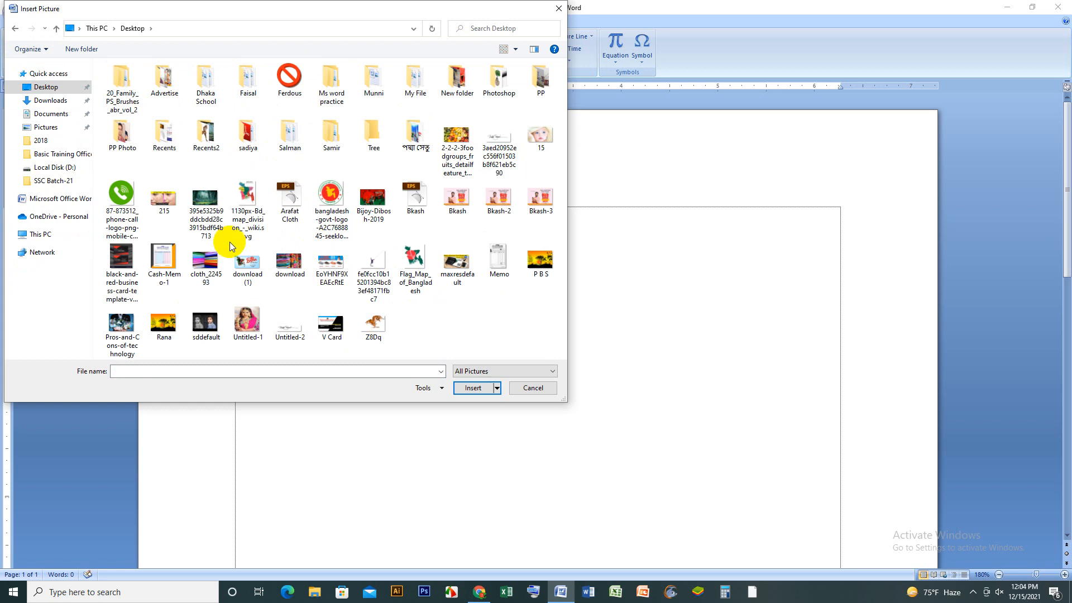
pyautogui.doubleClick(206, 150)
pyautogui.scroll(-10, 340, 268)
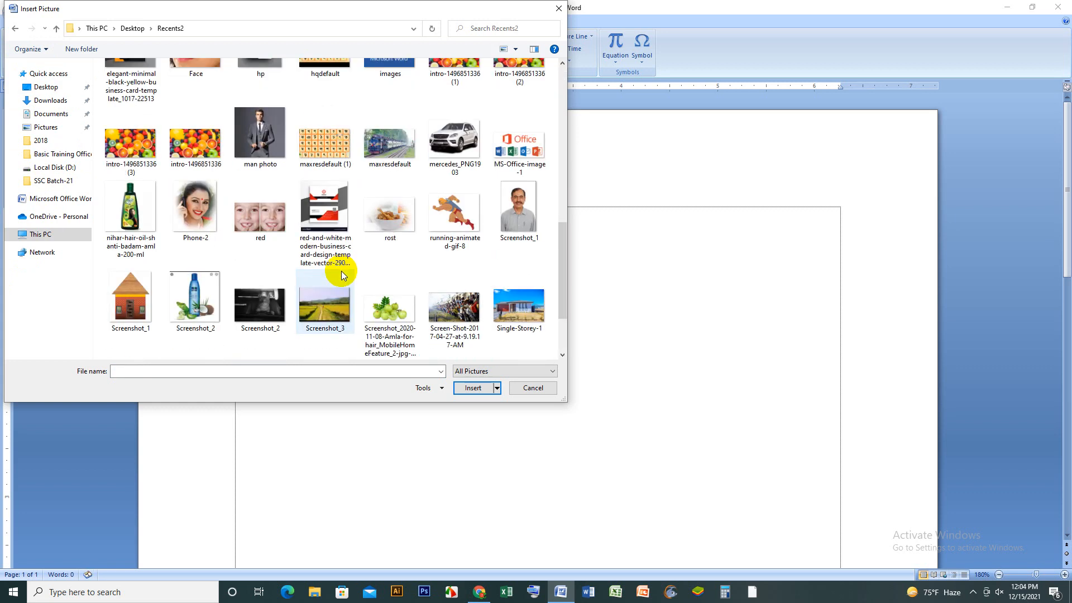
pyautogui.scroll(-1, 340, 271)
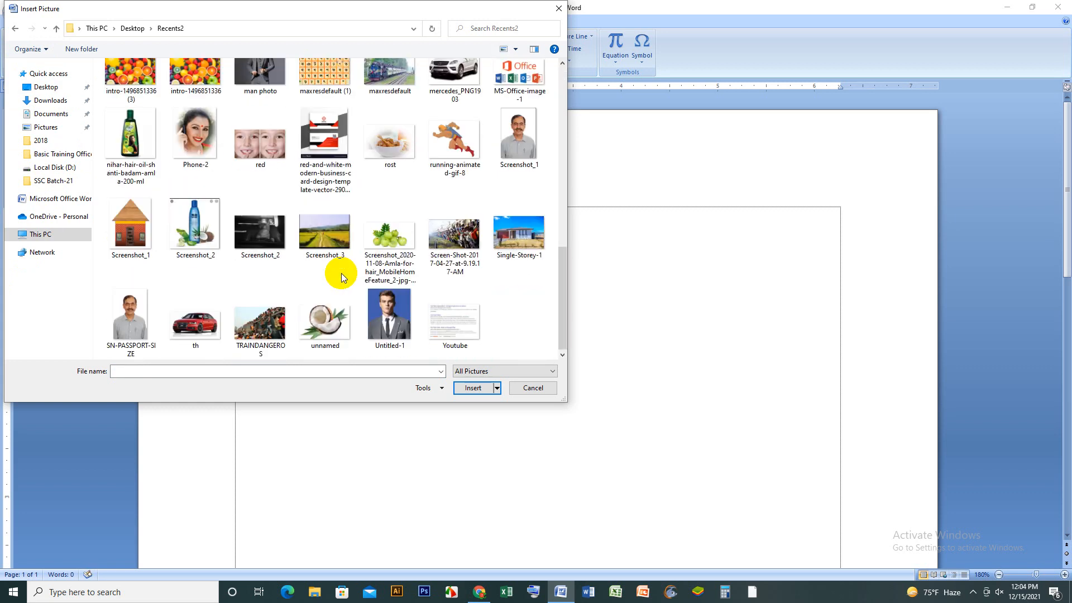
pyautogui.click(215, 327)
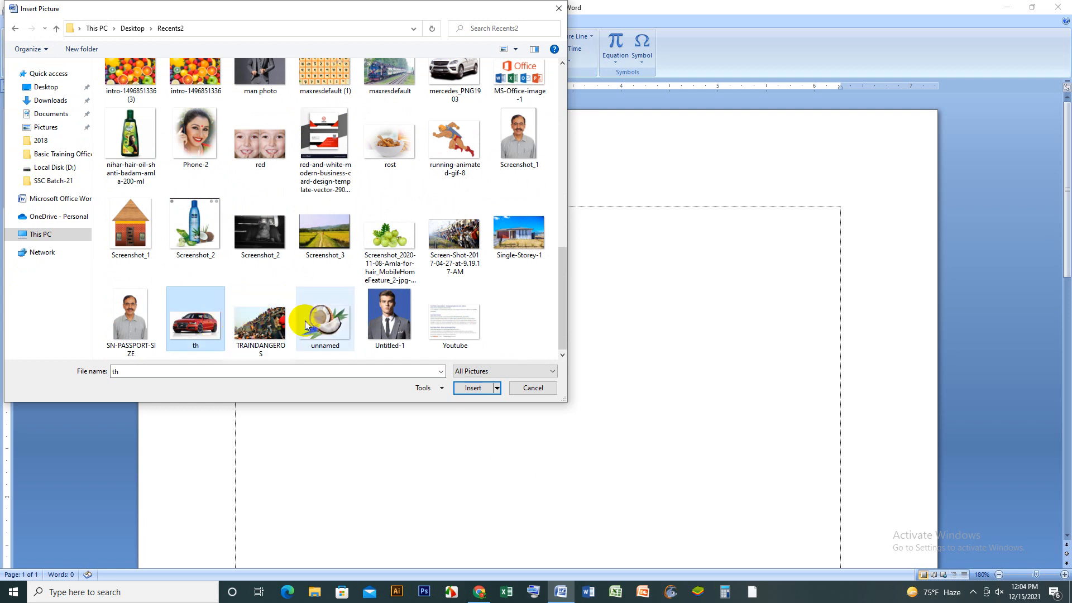
pyautogui.scroll(10, 395, 307)
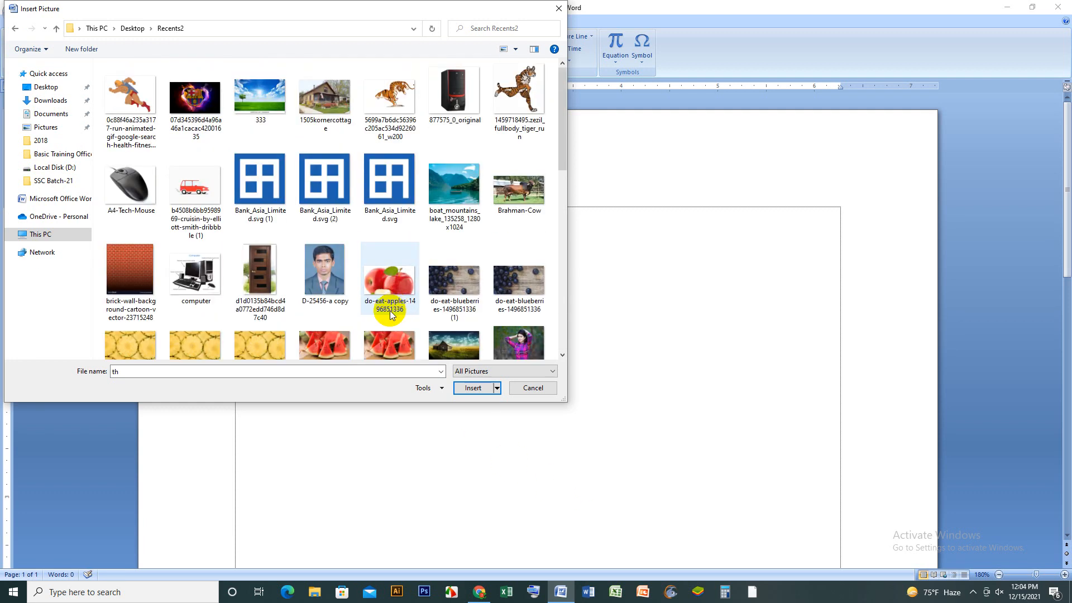
pyautogui.click(330, 277)
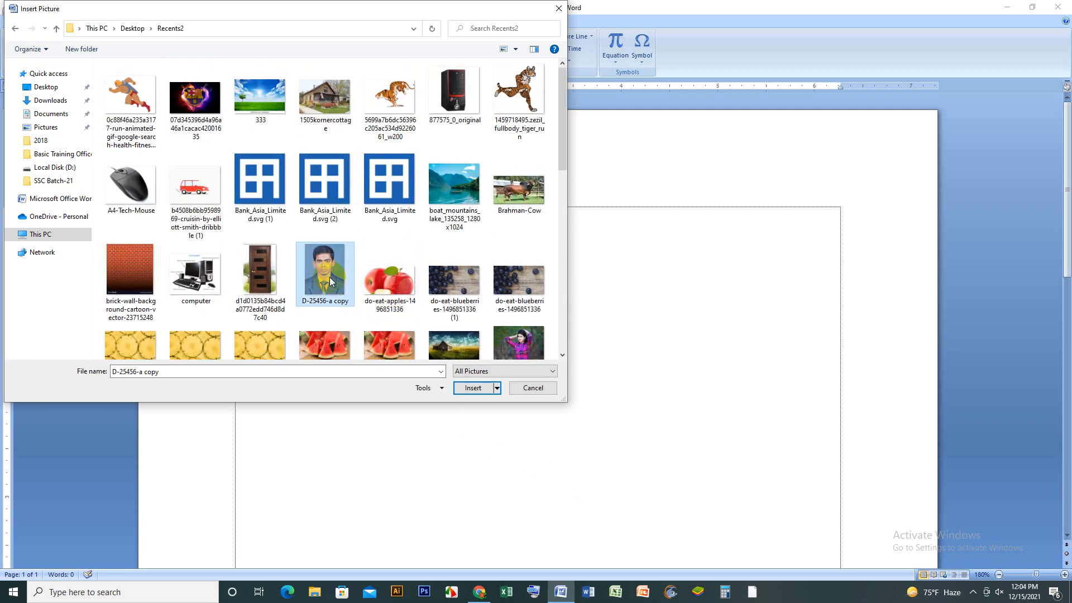
pyautogui.click(471, 386)
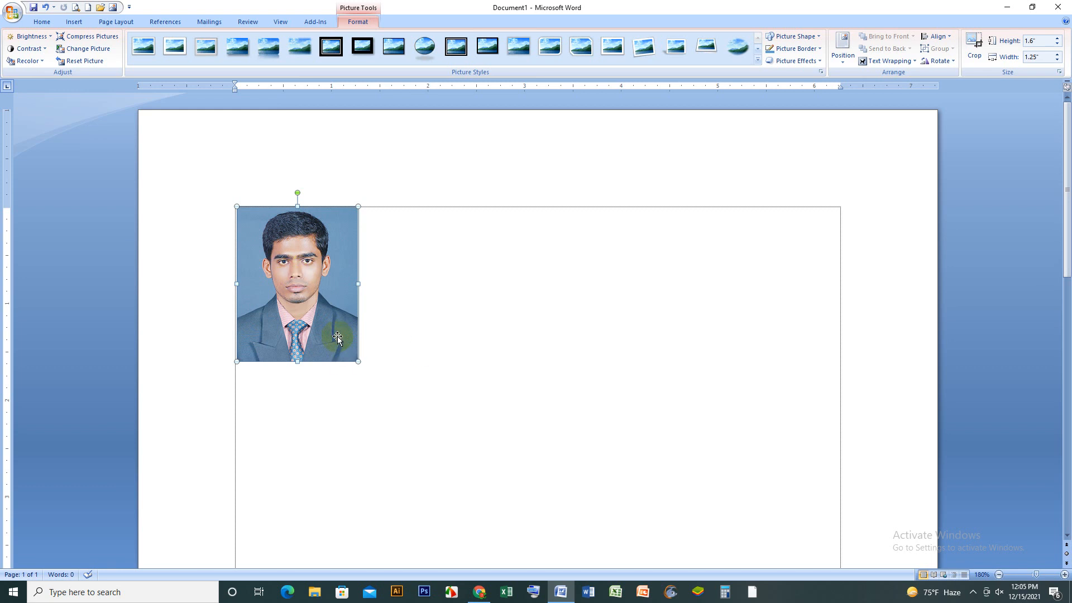
pyautogui.press('Delete')
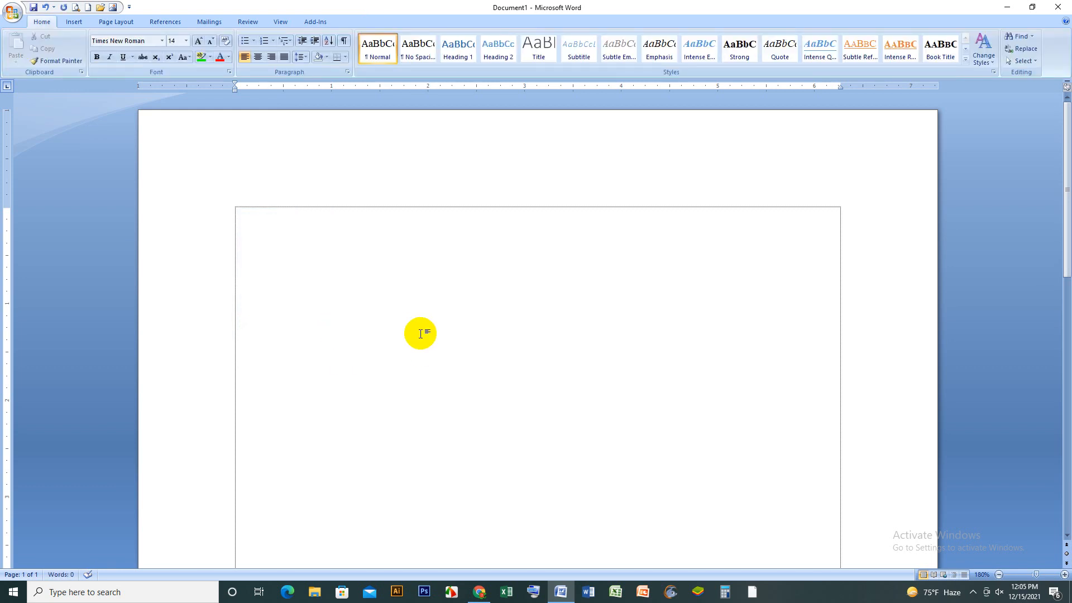
# Insert the Screenshot_1 portrait of the man in the grey shirt from the Recents2 folder
pyautogui.click(73, 22)
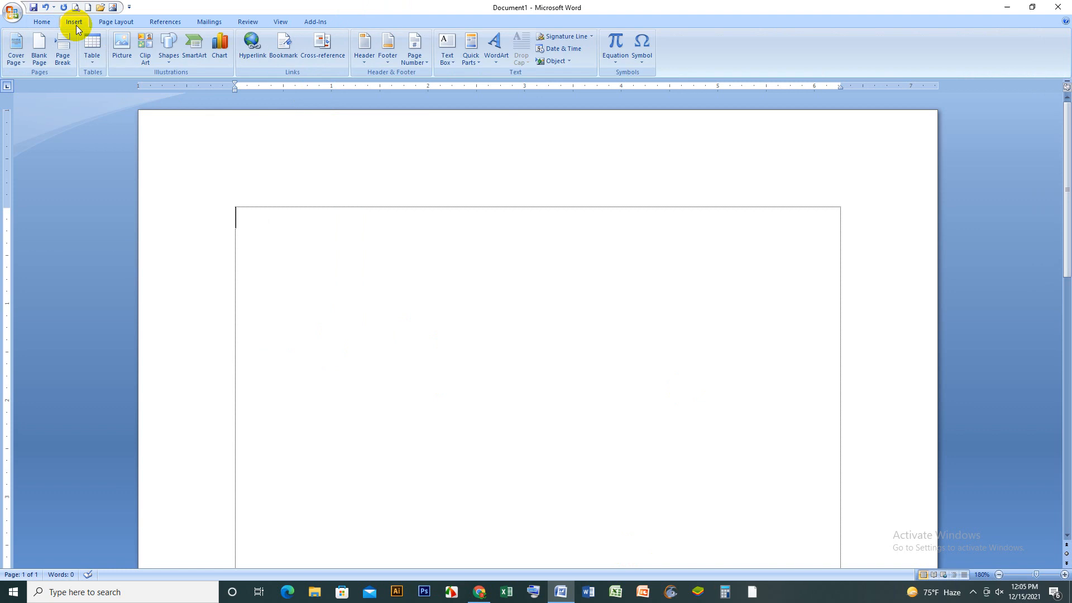
pyautogui.click(122, 45)
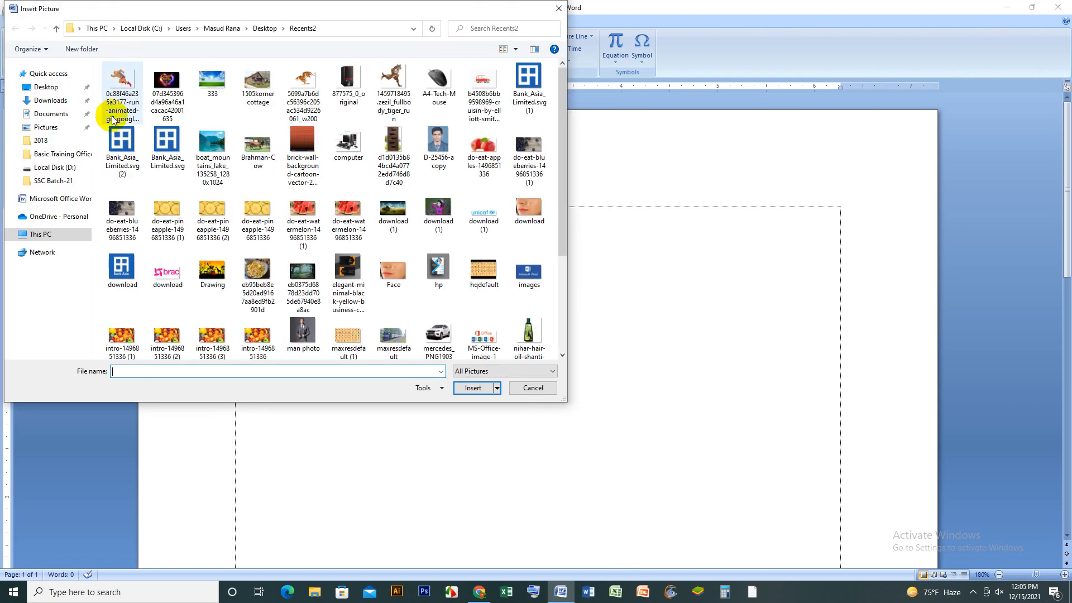
pyautogui.scroll(-3, 438, 262)
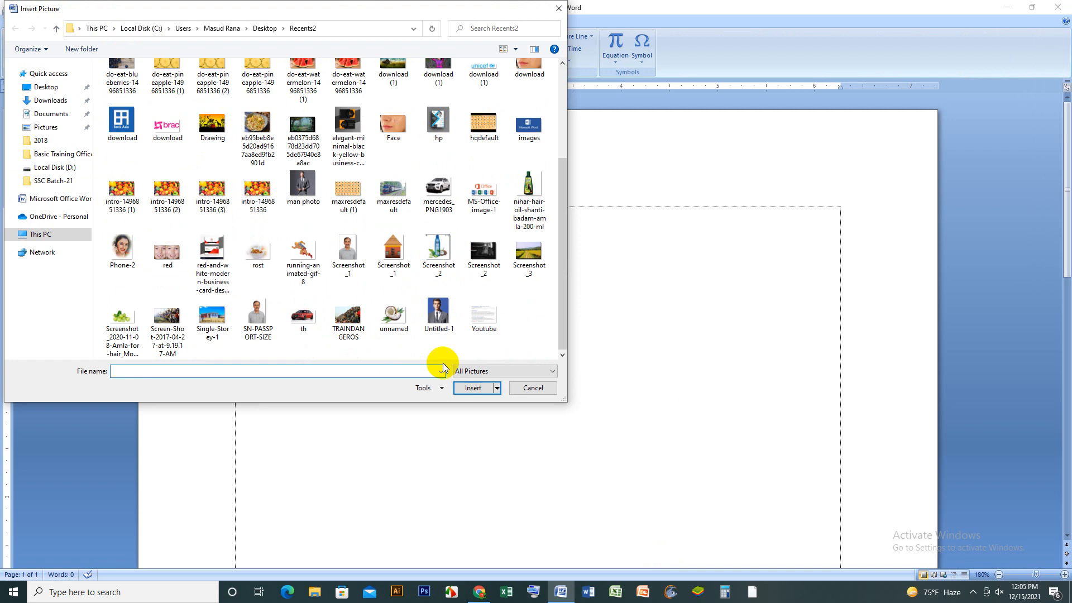
pyautogui.scroll(3, 395, 223)
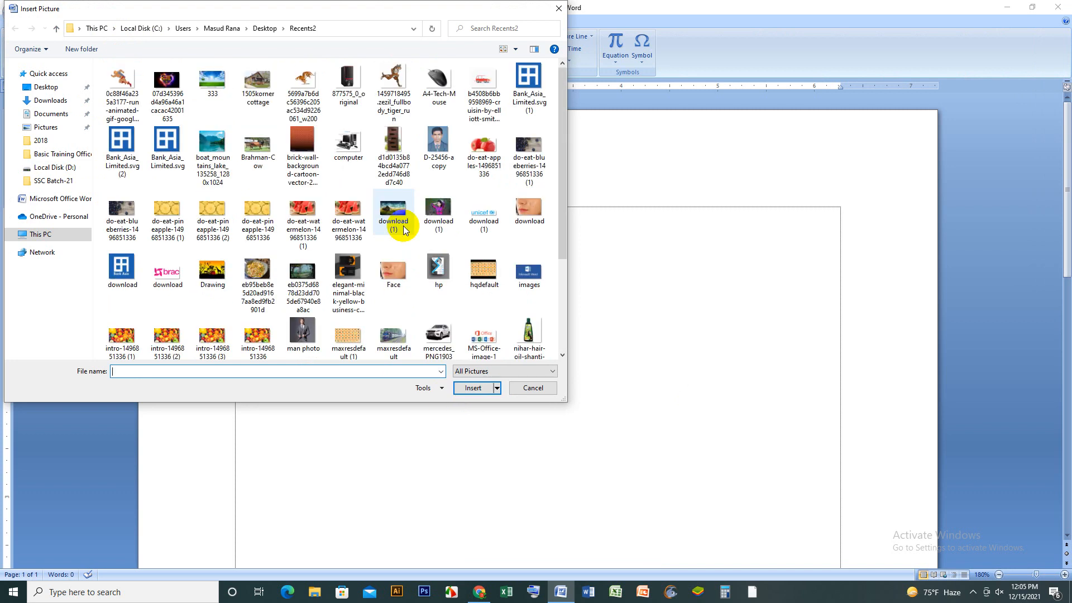
pyautogui.click(438, 144)
pyautogui.scroll(-3, 439, 265)
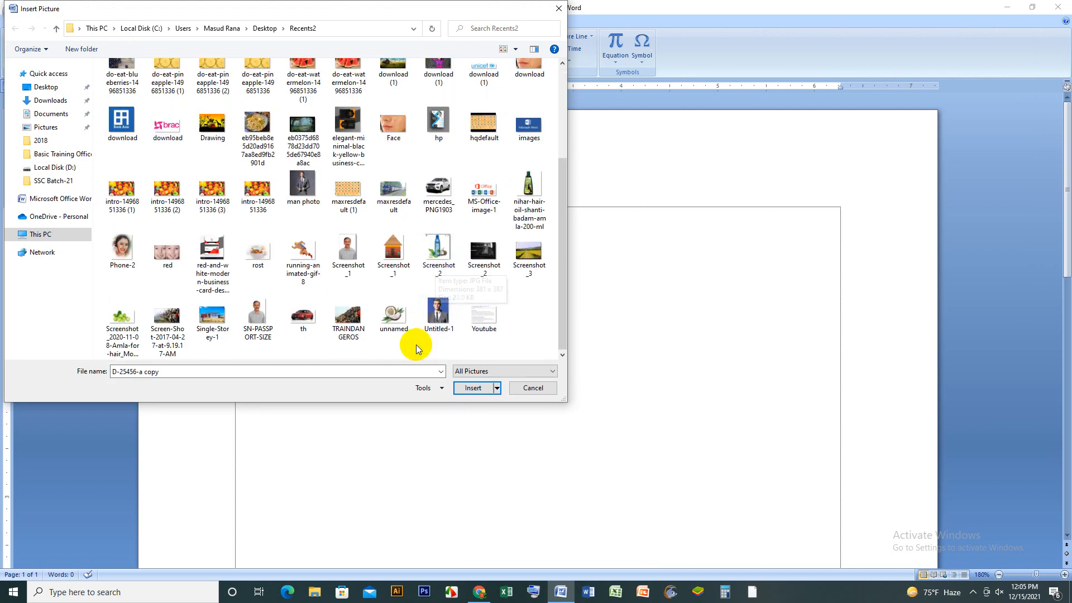
pyautogui.click(348, 254)
pyautogui.click(473, 388)
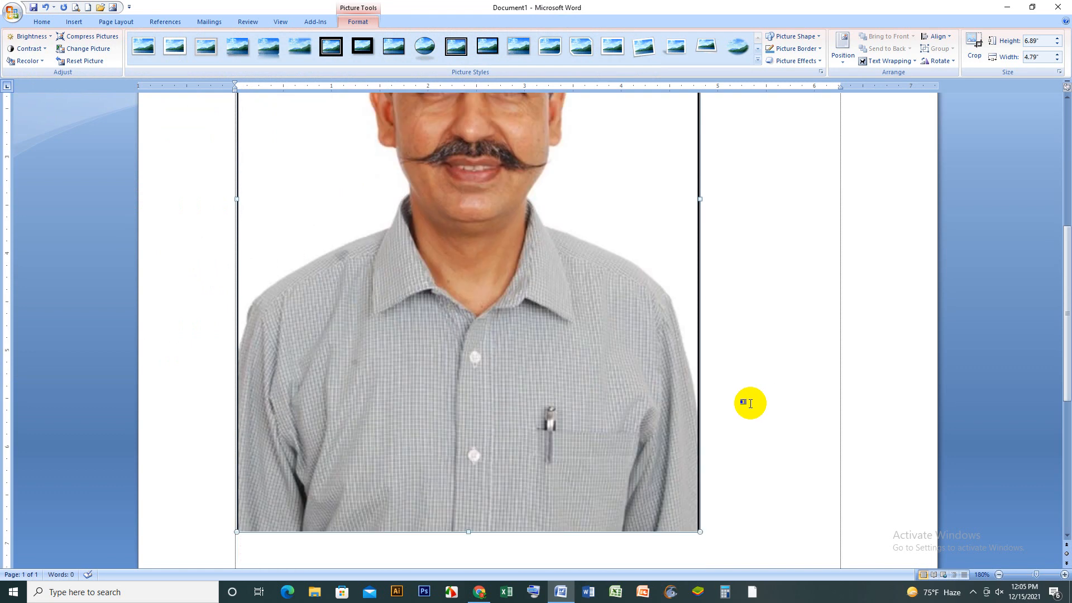
# Enlarge the inserted portrait proportionally to about 8.87" high and 6.17" wide, nearly filling the width between the margins
pyautogui.scroll(-3, 751, 399)
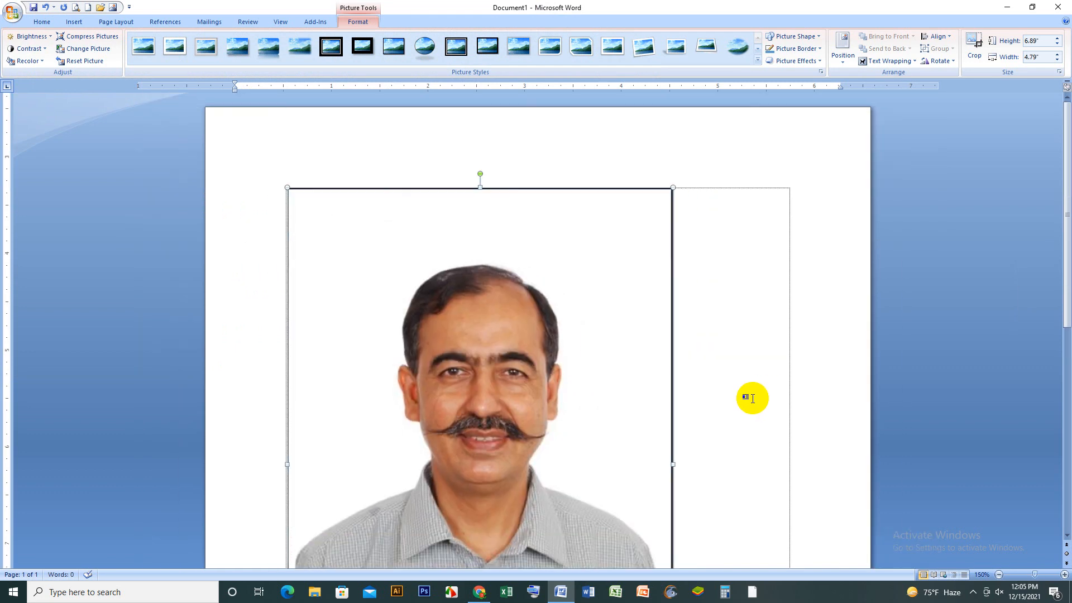
pyautogui.scroll(-6, 753, 398)
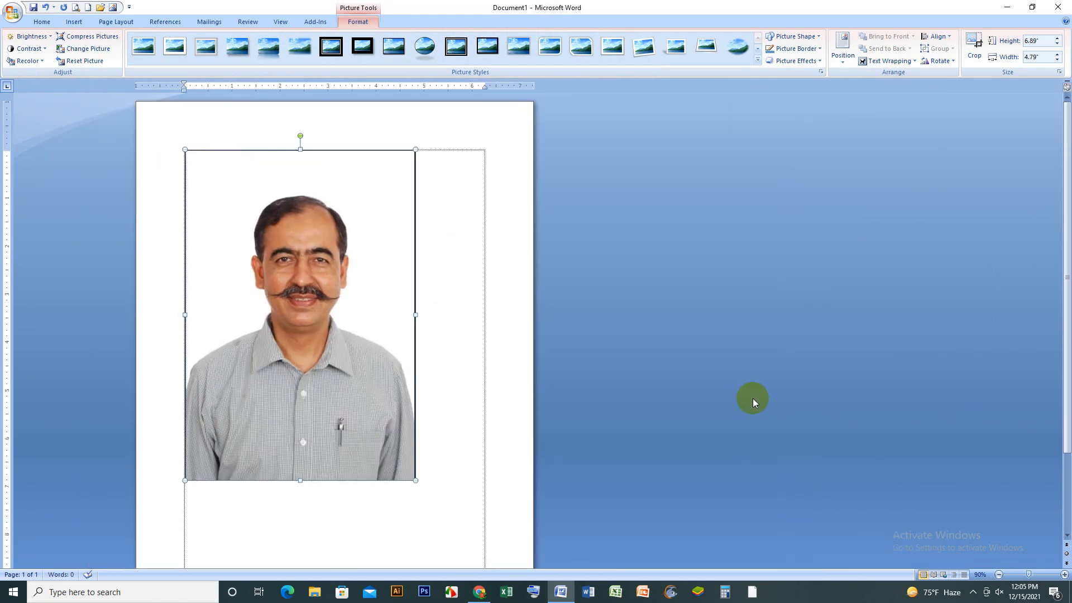
pyautogui.scroll(-3, 752, 402)
pyautogui.scroll(2, 752, 397)
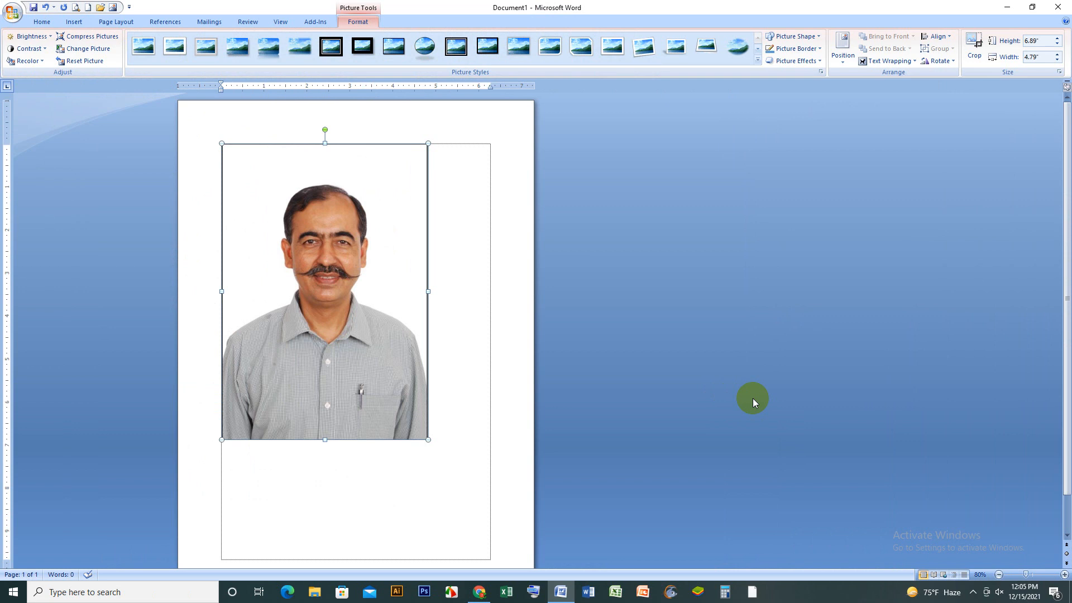
pyautogui.click(301, 321)
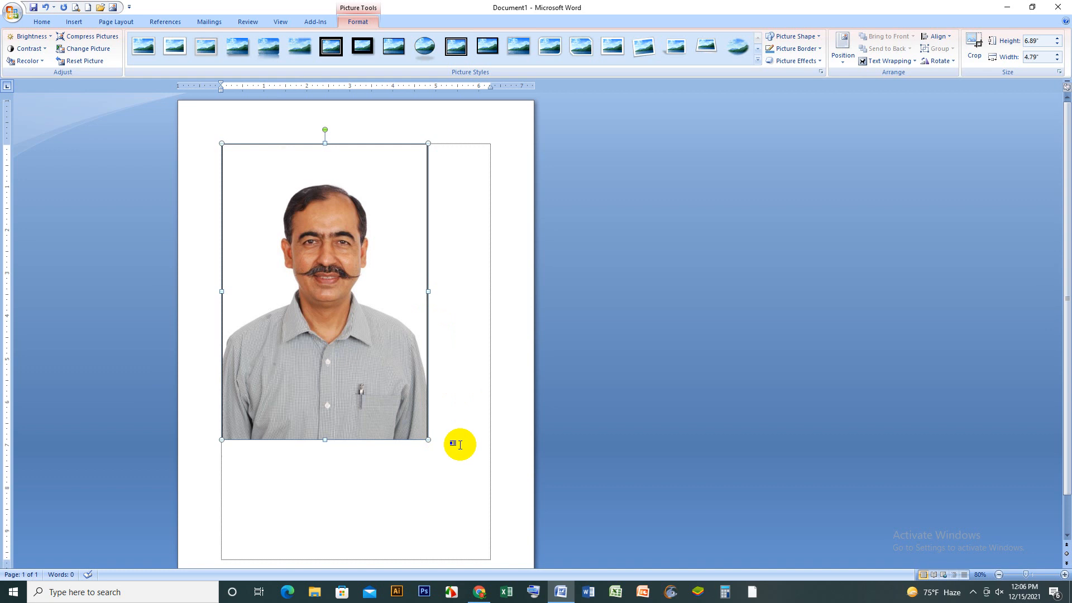
pyautogui.moveTo(427, 440); pyautogui.dragTo(466, 527)
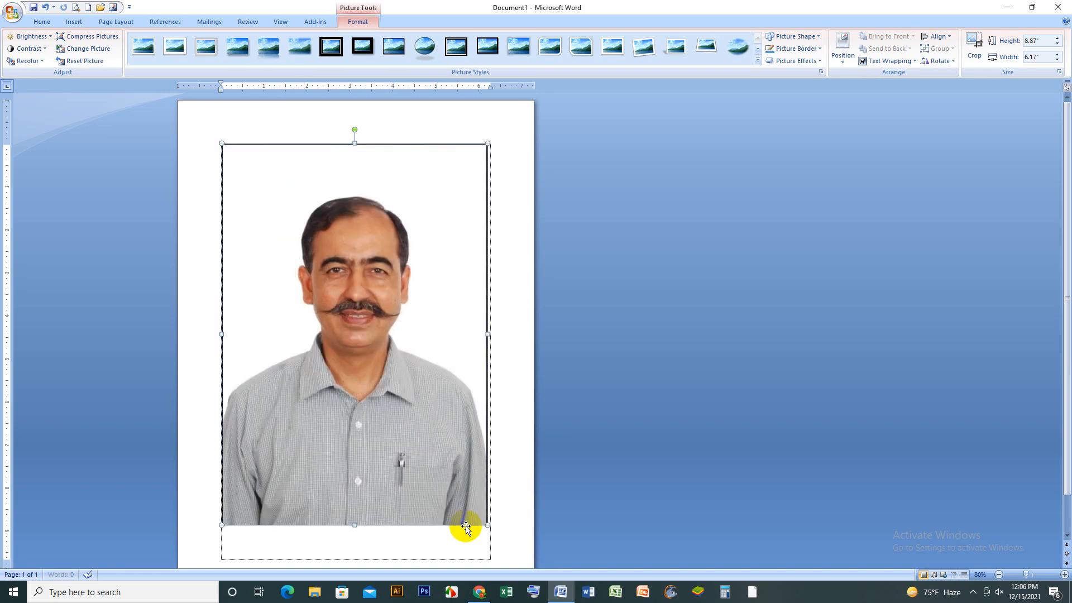
pyautogui.click(502, 534)
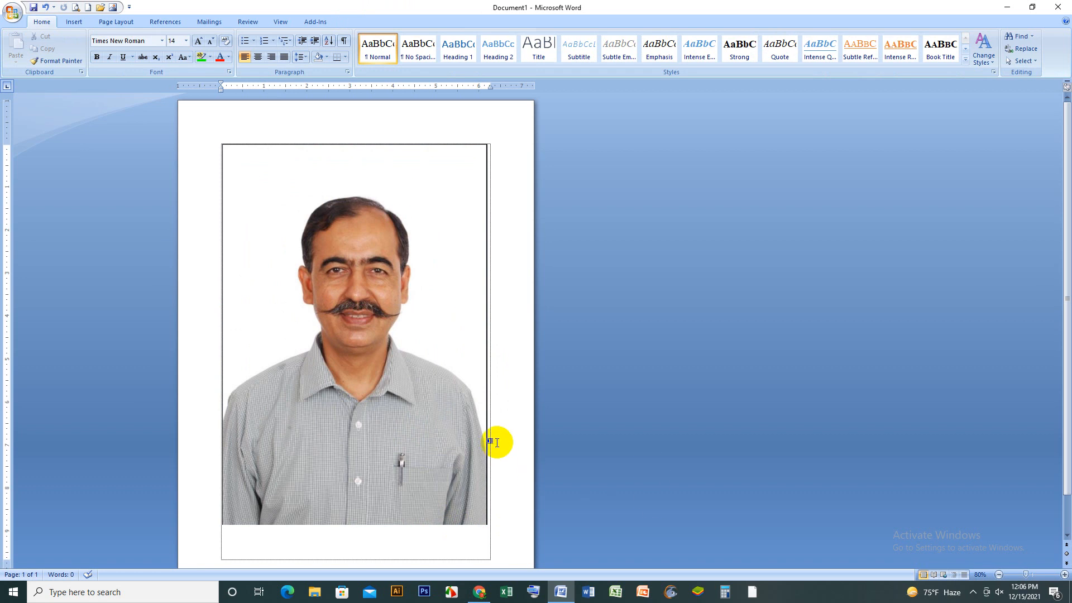
# Select the enlarged portrait and display its picture formatting tools
pyautogui.doubleClick(427, 393)
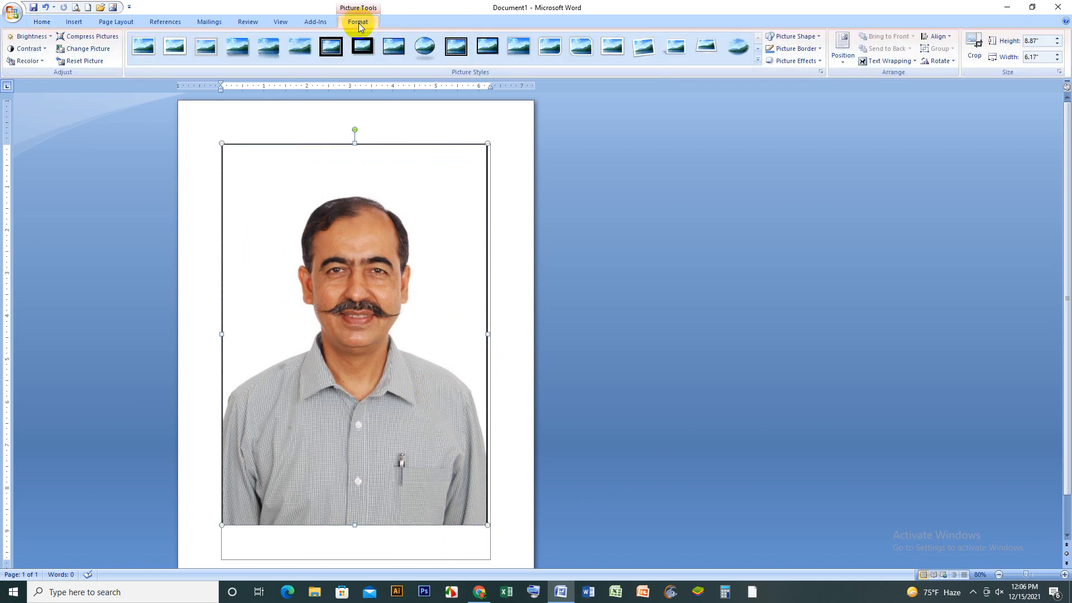
pyautogui.click(490, 539)
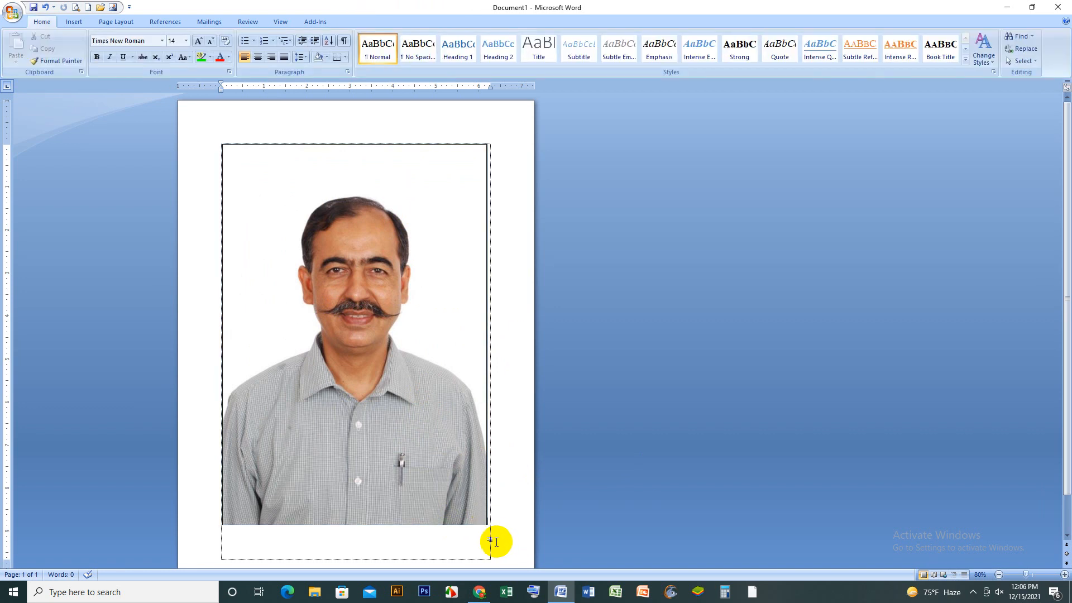
pyautogui.press('Return')
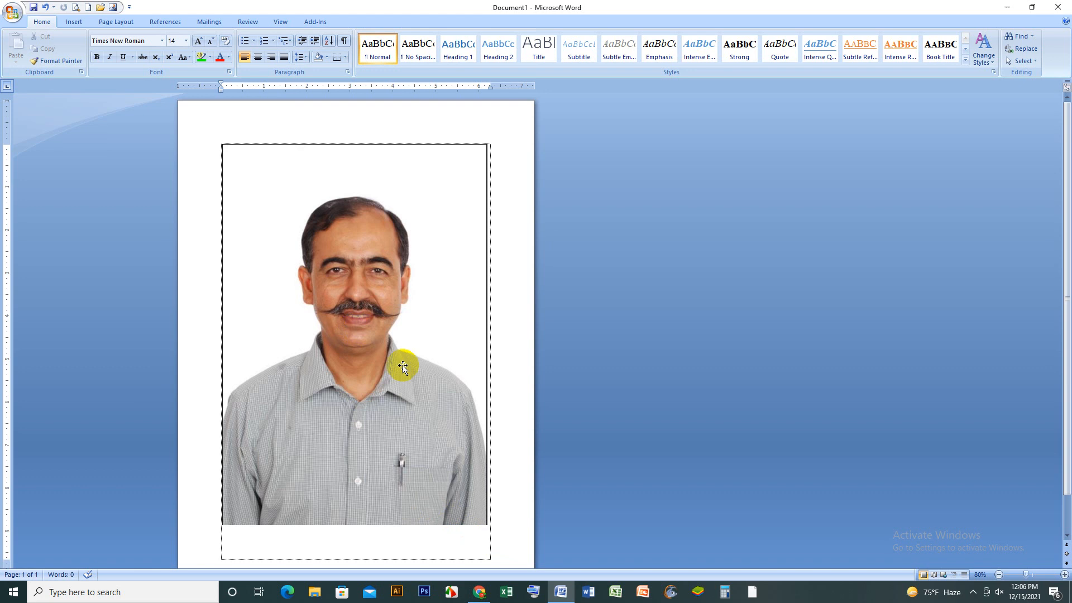
pyautogui.click(372, 338)
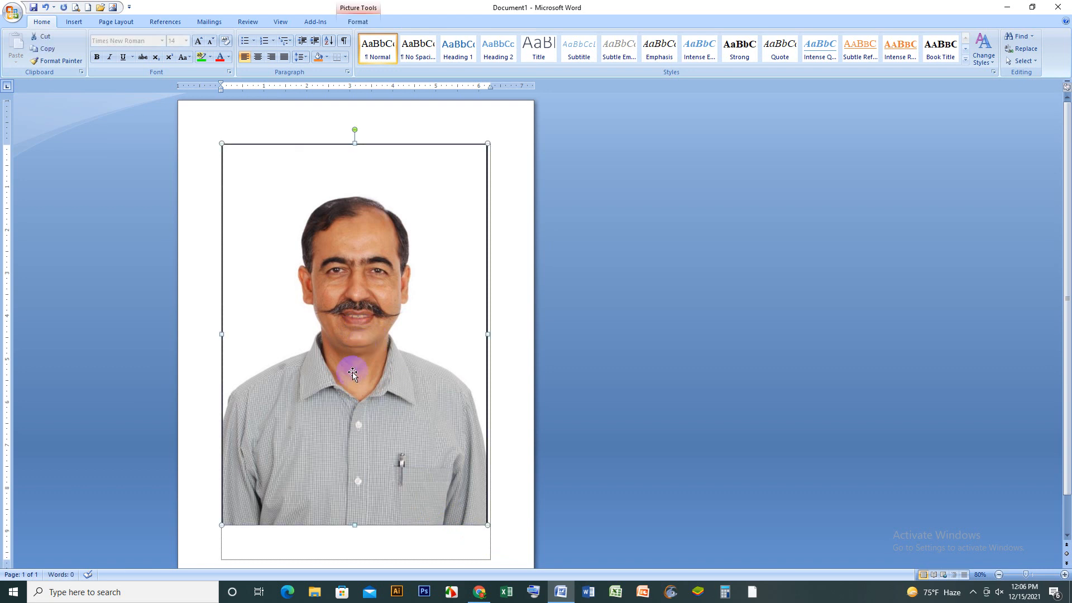
pyautogui.click(358, 22)
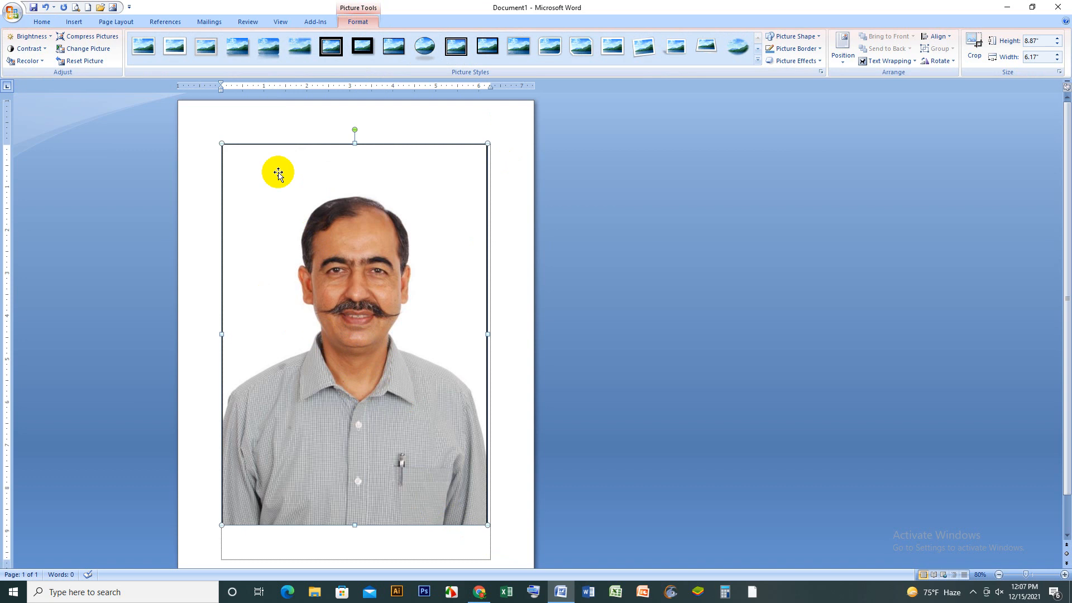
pyautogui.click(48, 23)
pyautogui.click(75, 22)
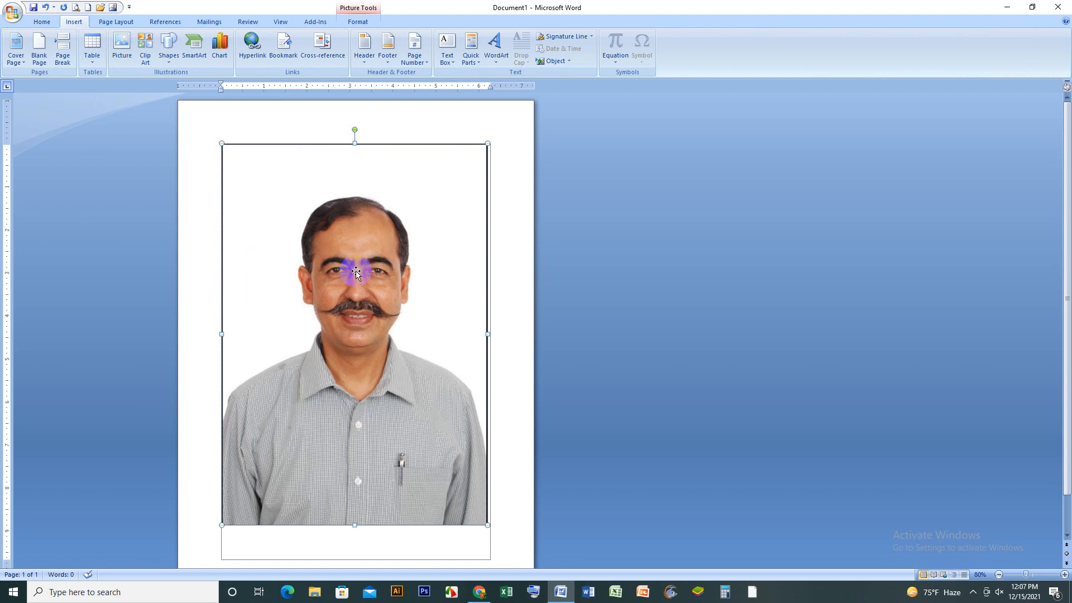
pyautogui.click(359, 23)
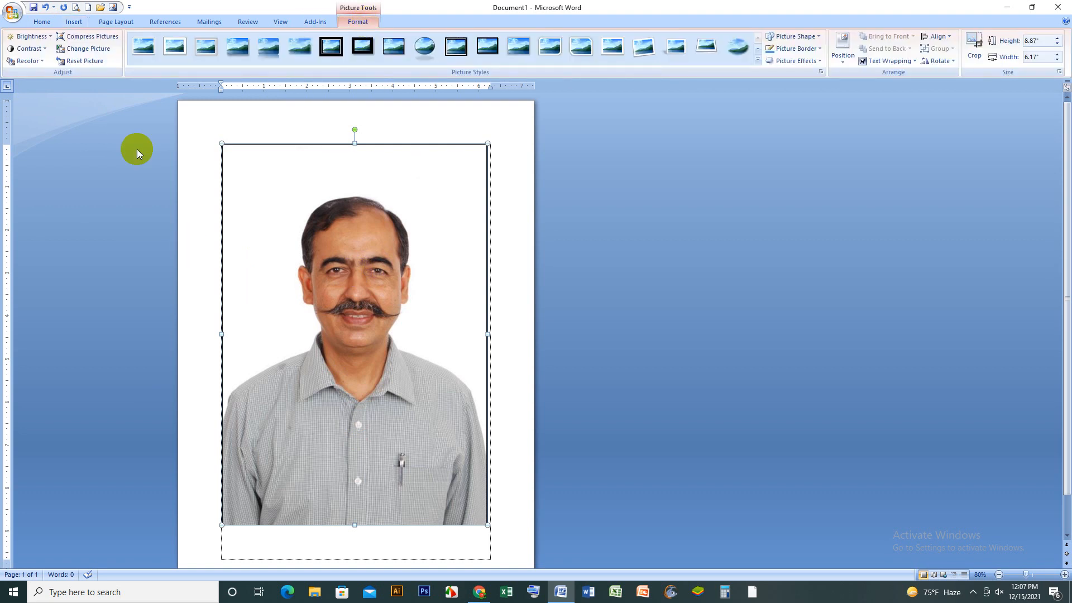
# Apply +40 % brightness to the portrait and change it to -10 %
pyautogui.click(40, 37)
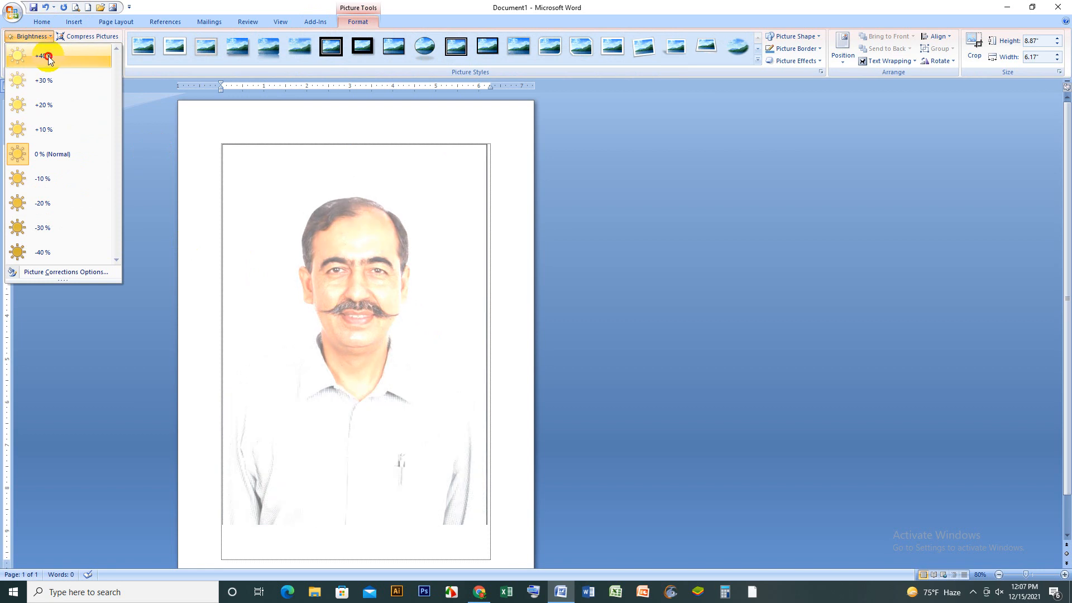
pyautogui.click(48, 56)
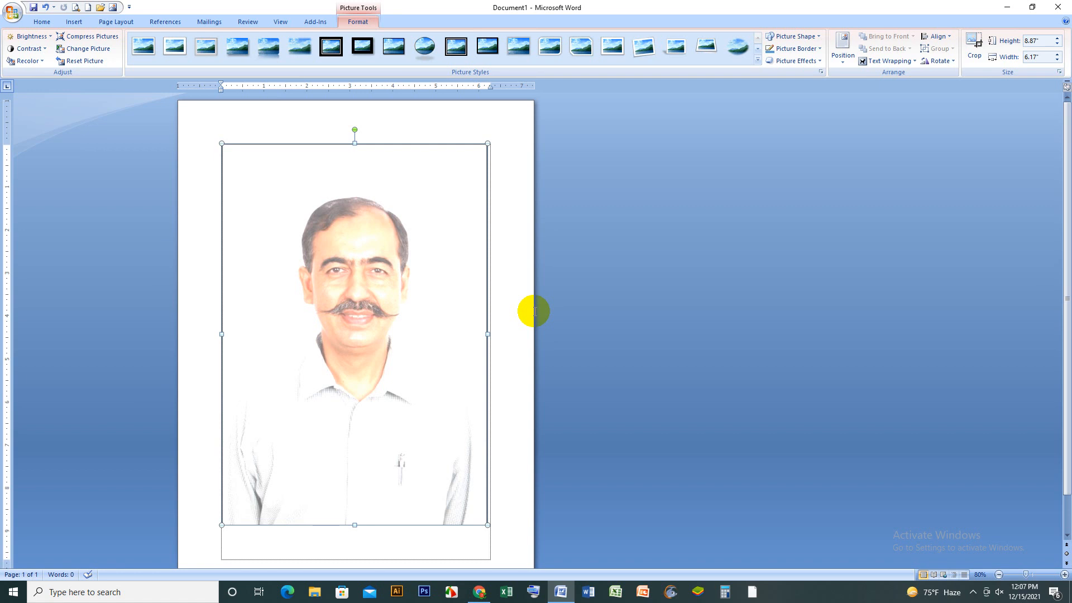
pyautogui.click(27, 37)
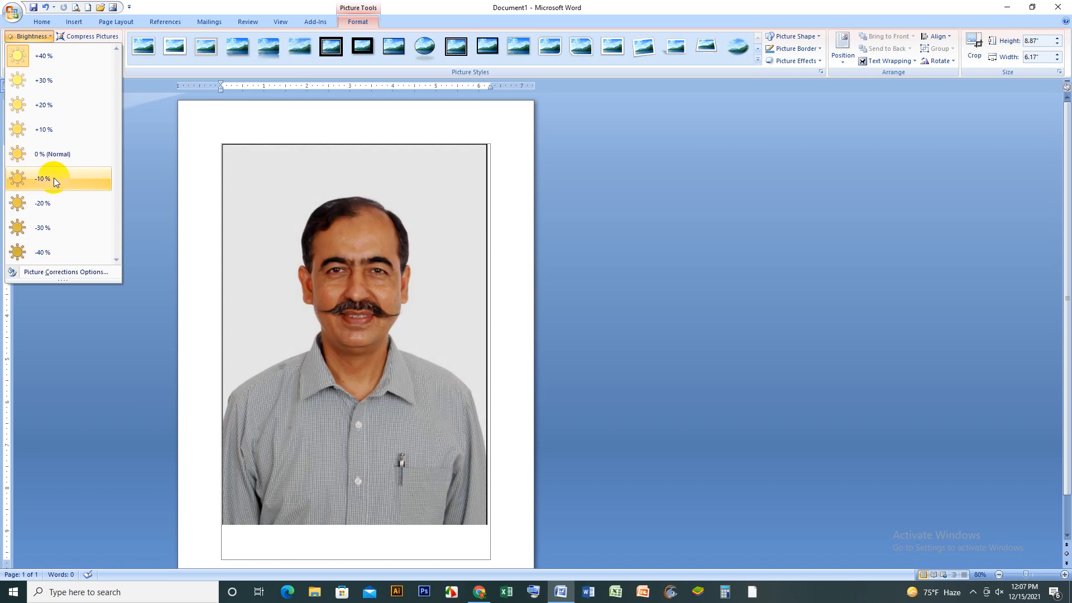
pyautogui.click(53, 179)
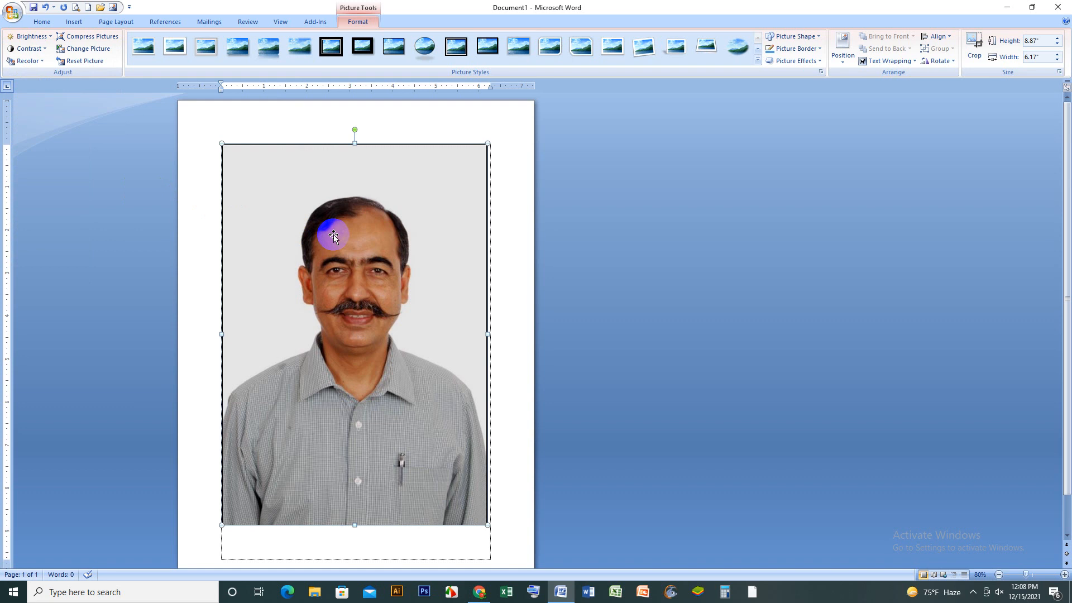
# Increase the portrait's contrast to +30 %
pyautogui.click(36, 52)
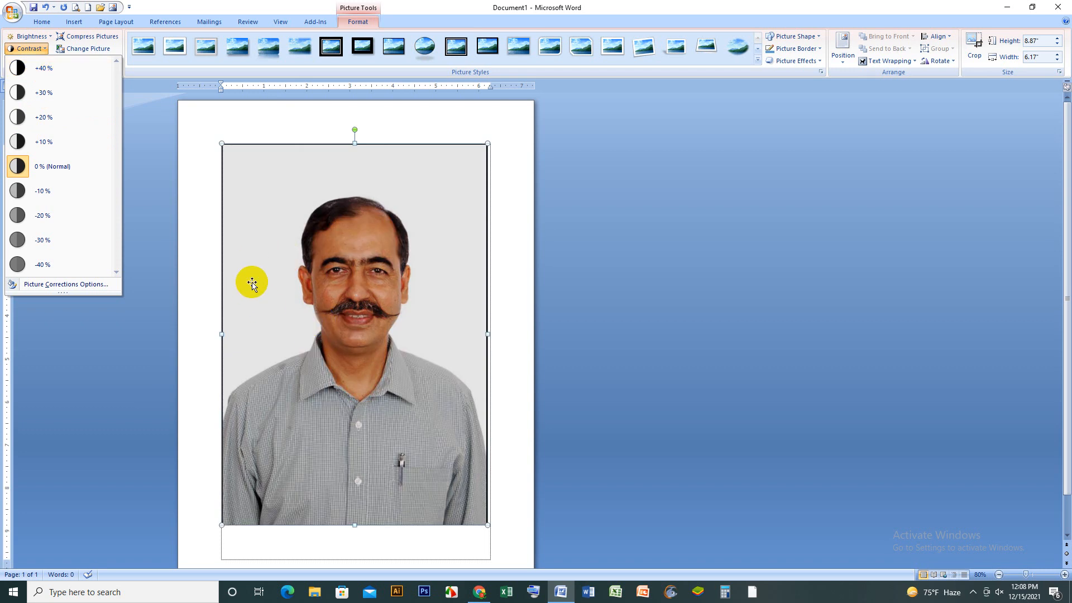
pyautogui.click(50, 91)
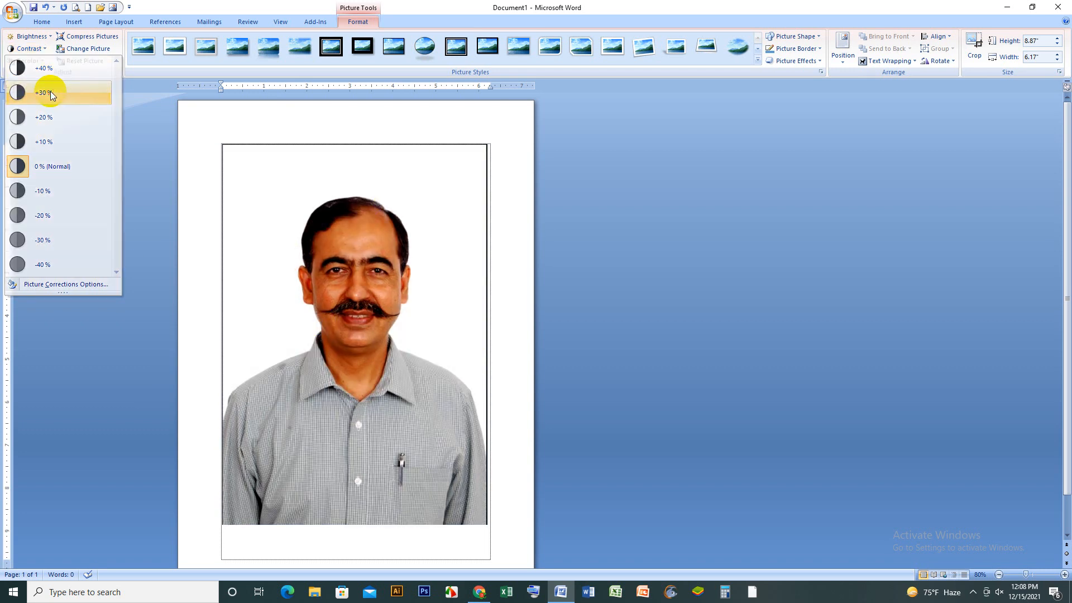
pyautogui.click(505, 371)
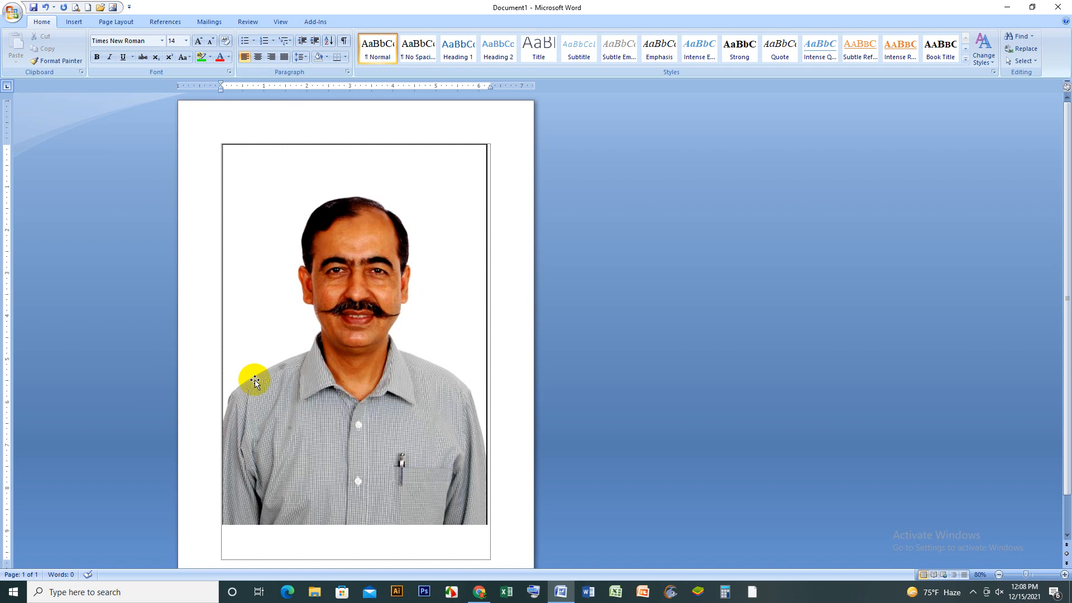
# Recolor the portrait in grayscale
pyautogui.click(373, 228)
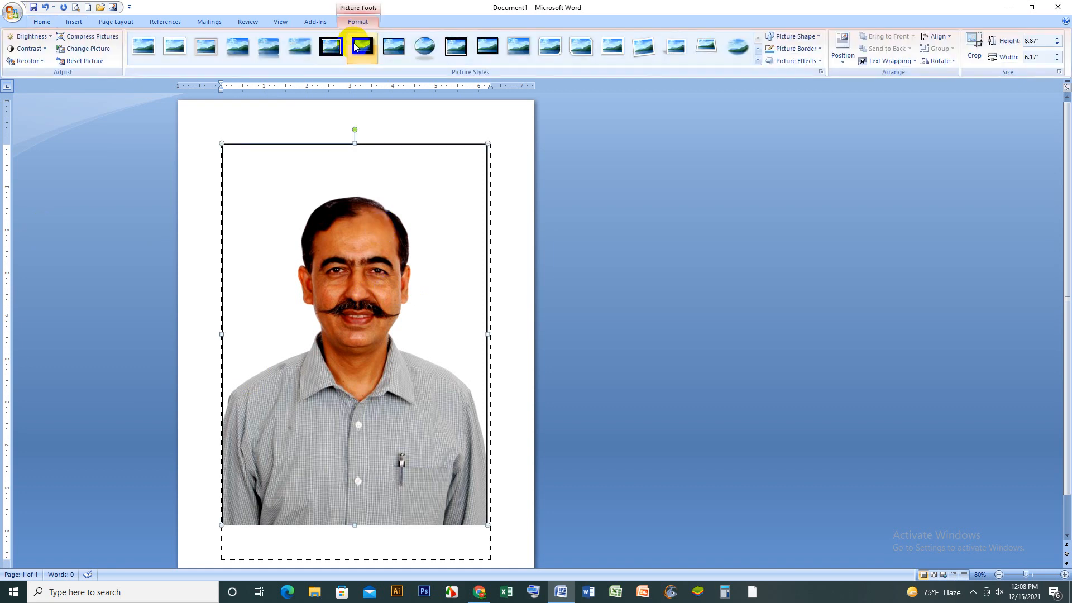
pyautogui.click(32, 63)
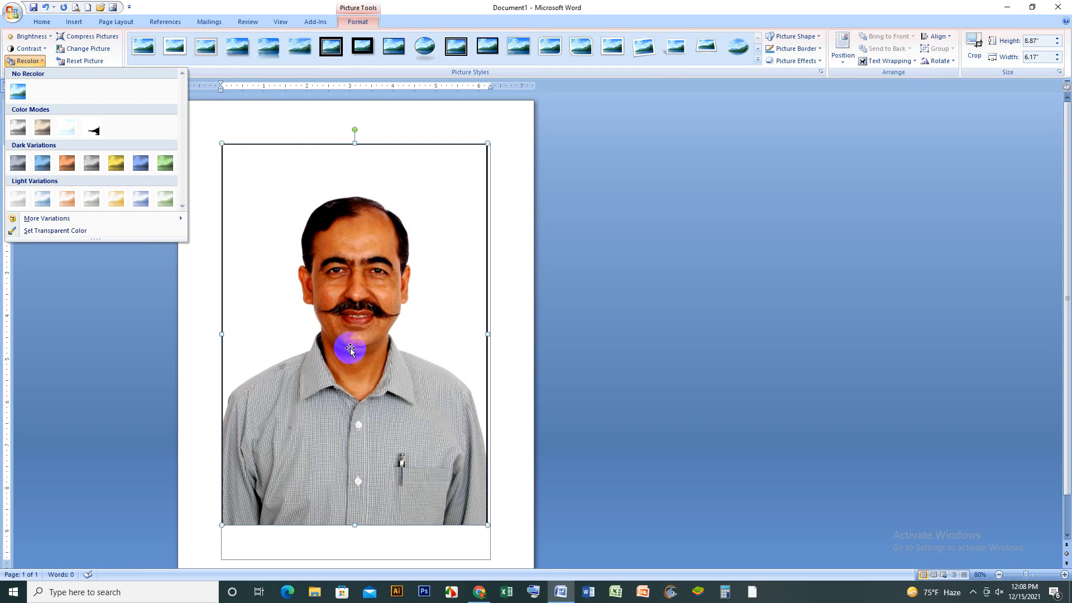
pyautogui.click(18, 127)
pyautogui.click(520, 375)
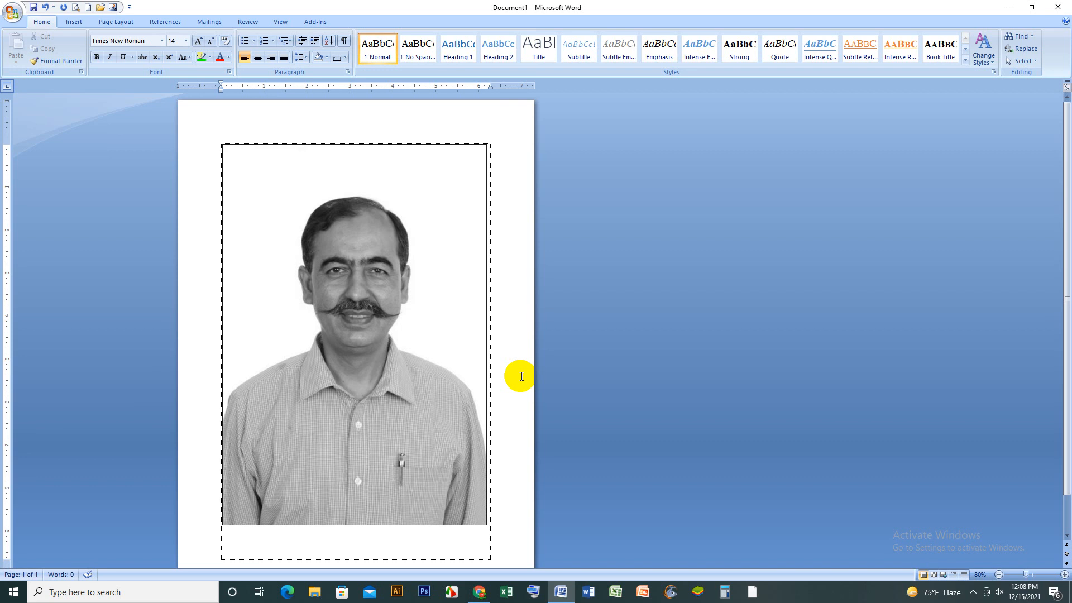
# Preview other recolor variations on the portrait and restore its full colors with No Recolor
pyautogui.click(412, 373)
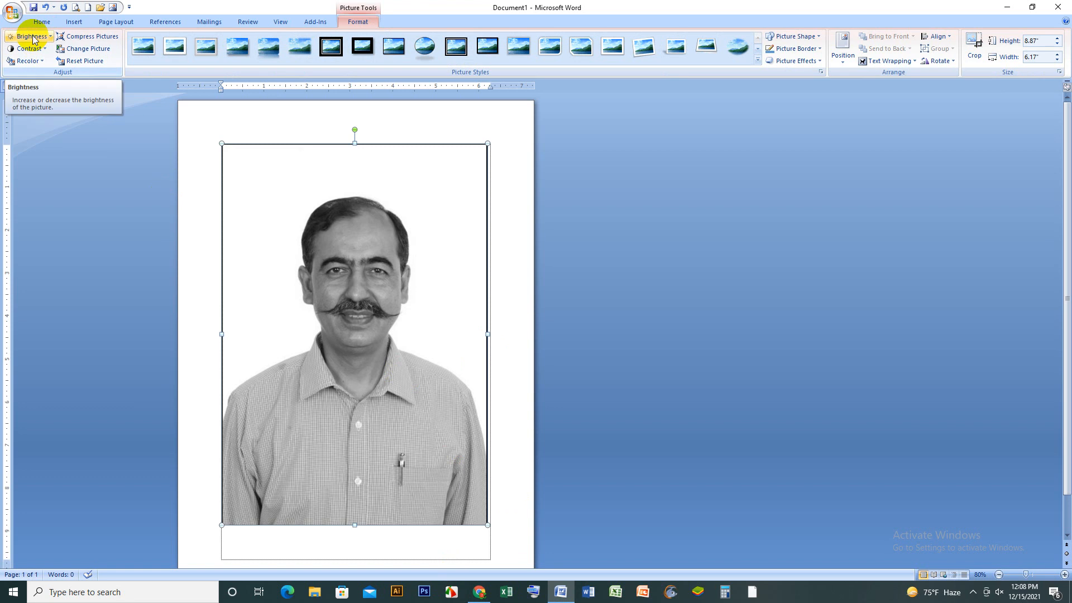
pyautogui.click(28, 61)
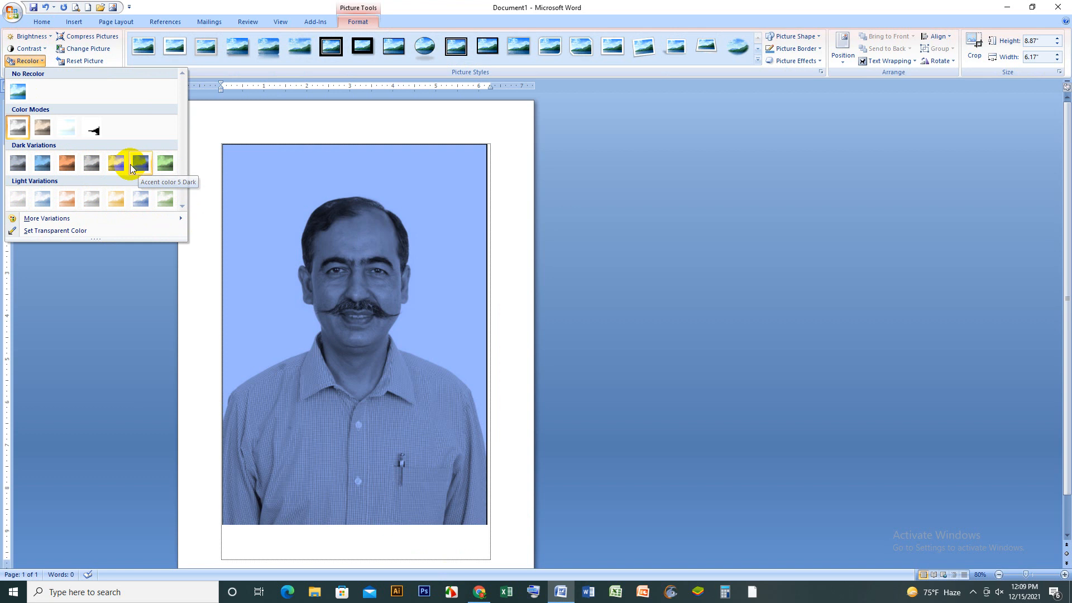
pyautogui.click(18, 90)
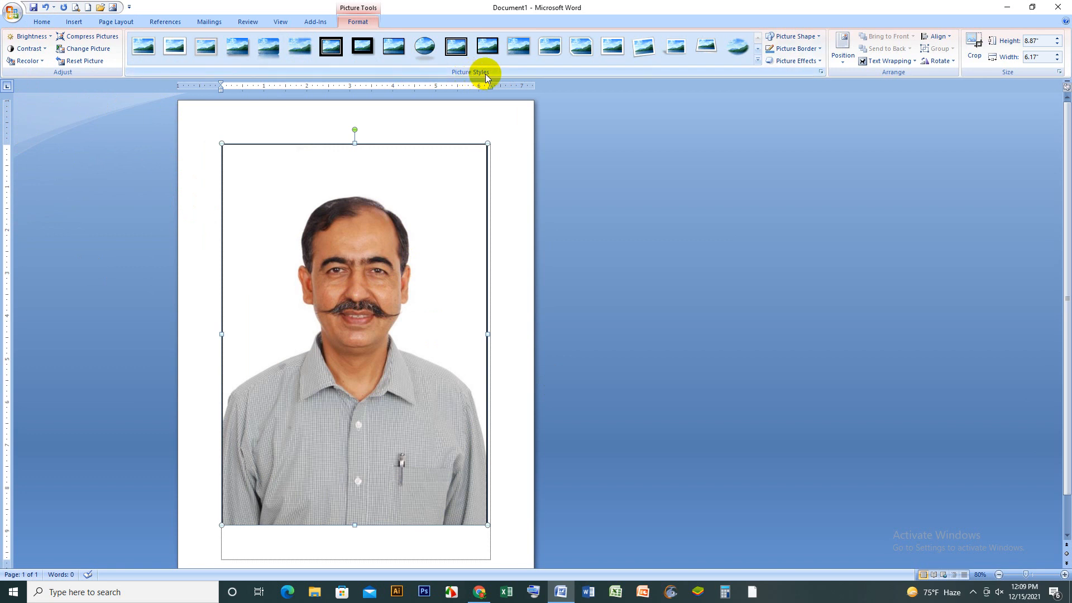
# Try several picture styles on the portrait, including the black oval frame, the white perspective shadow and the white frame with snipped diagonal corners
pyautogui.click(424, 46)
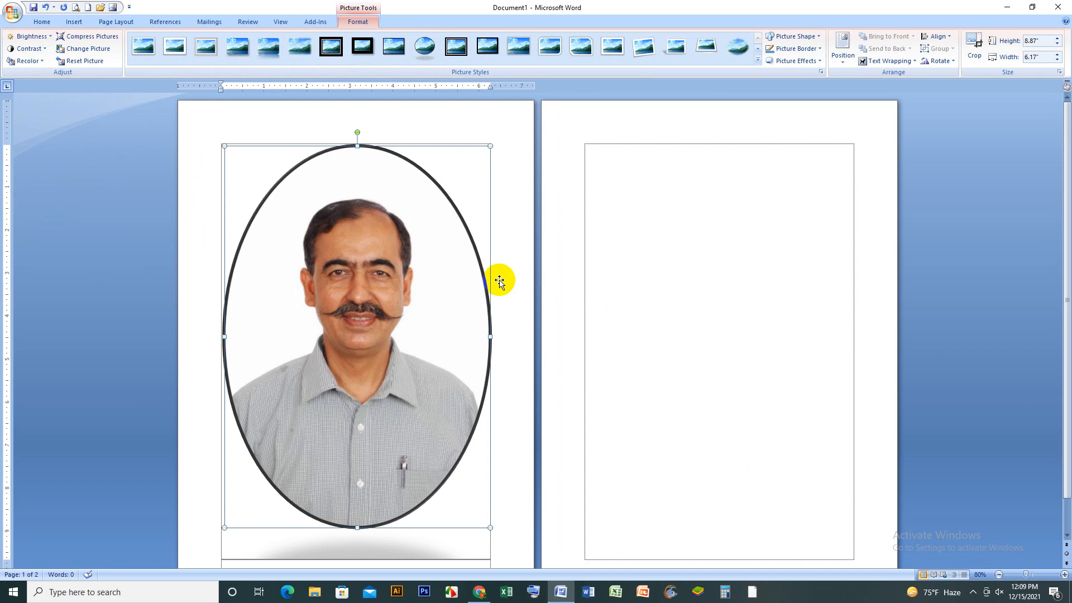
pyautogui.click(197, 49)
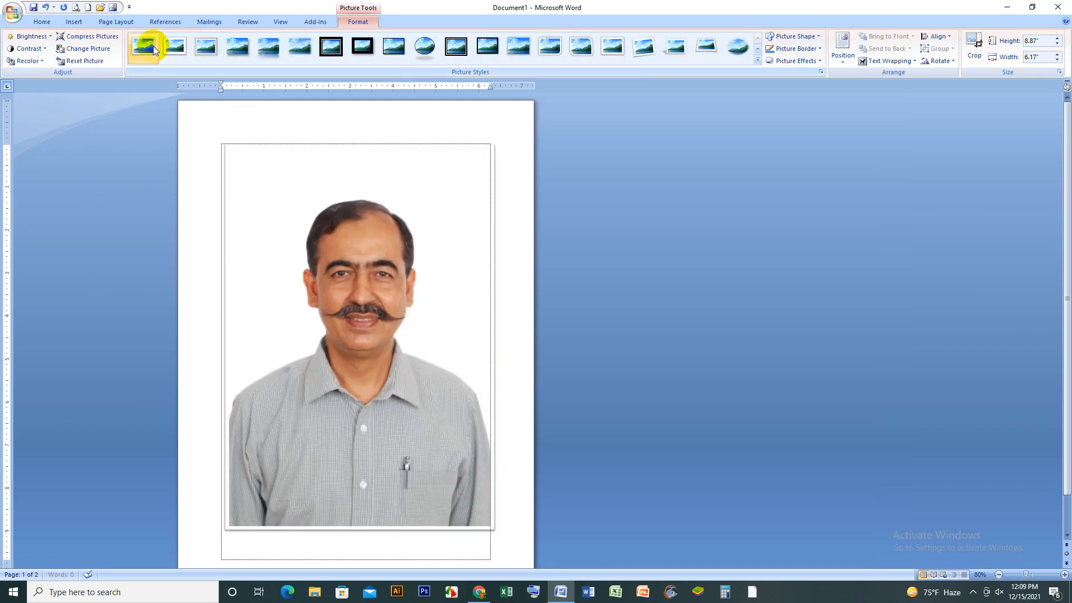
pyautogui.click(679, 50)
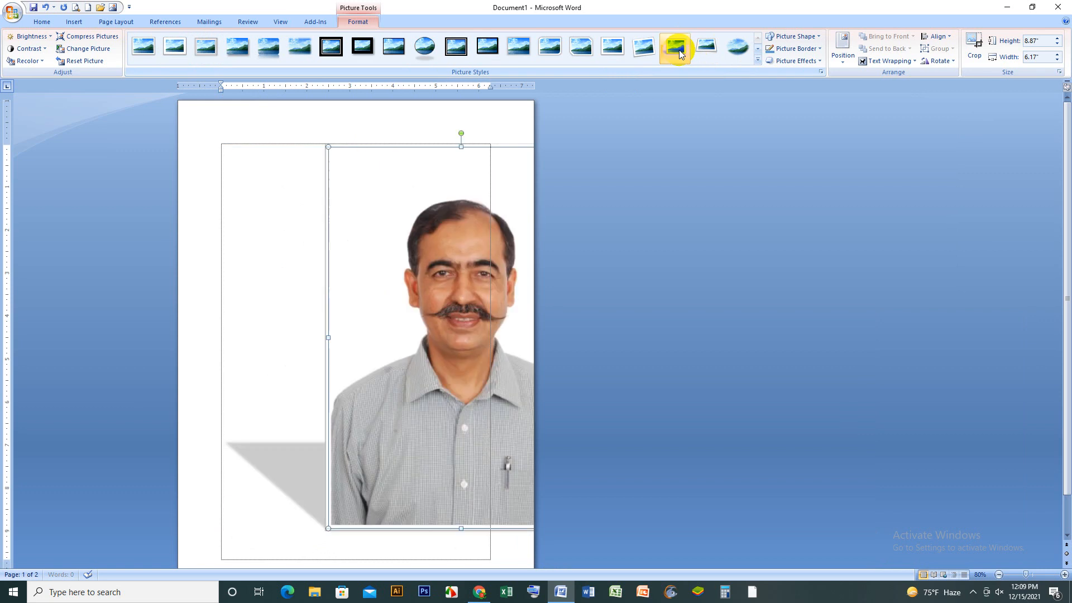
pyautogui.click(708, 48)
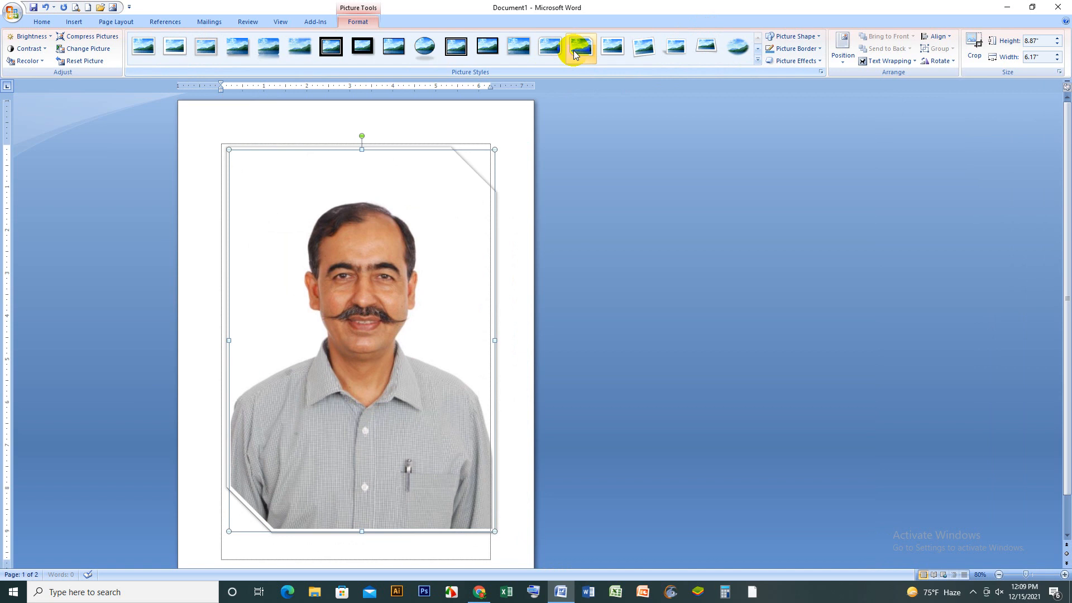
pyautogui.click(574, 50)
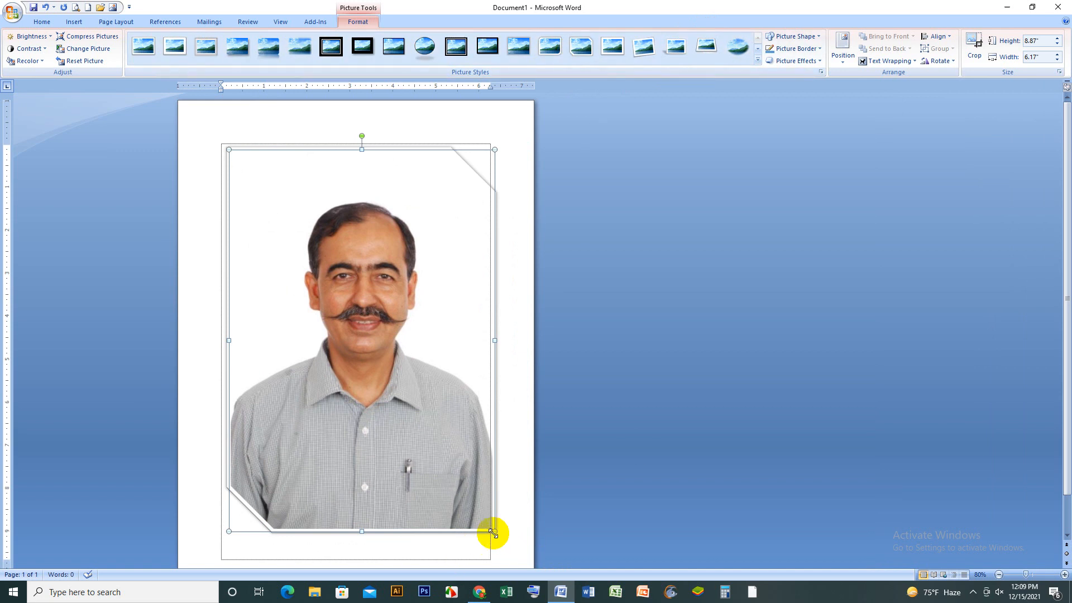
# Shrink the portrait to about 4.23" high and 2.94" wide, and restyle it, trying black frames before settling on the drop-shadow rectangle
pyautogui.moveTo(493, 532); pyautogui.dragTo(390, 330)
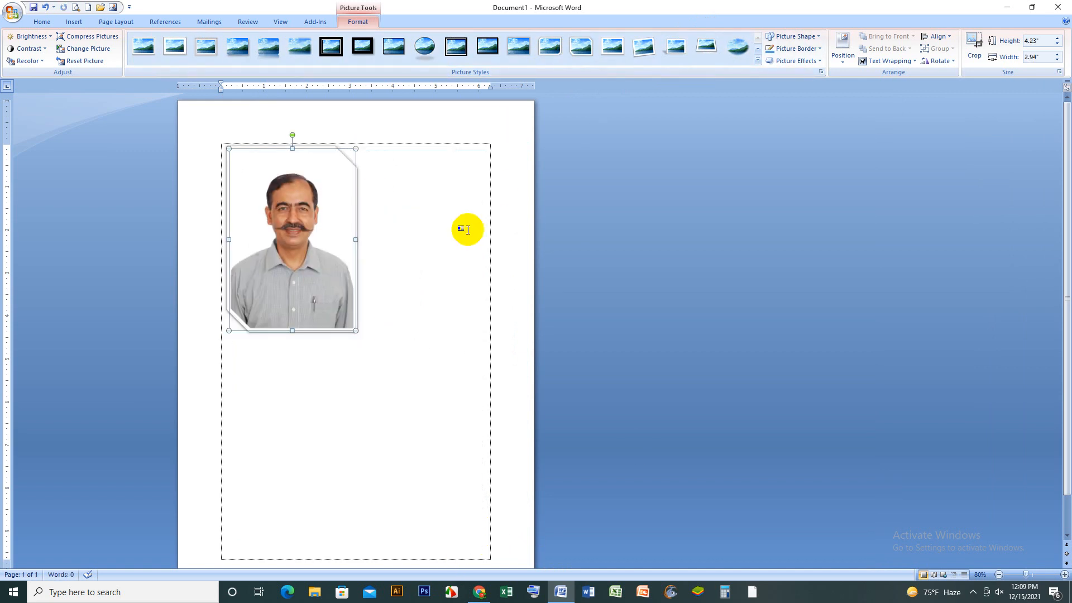
pyautogui.click(487, 46)
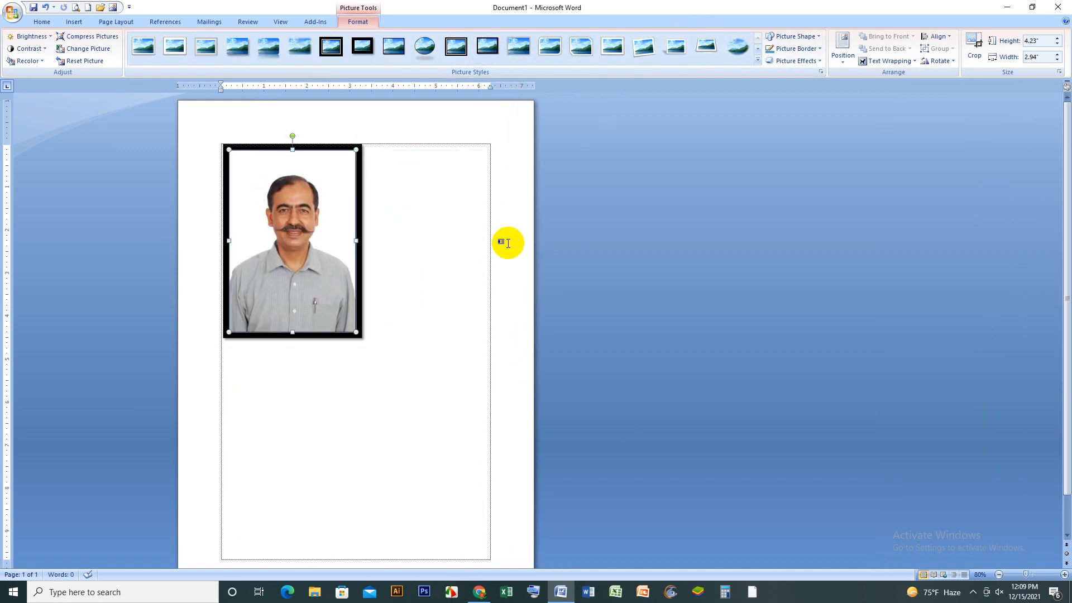
pyautogui.click(362, 47)
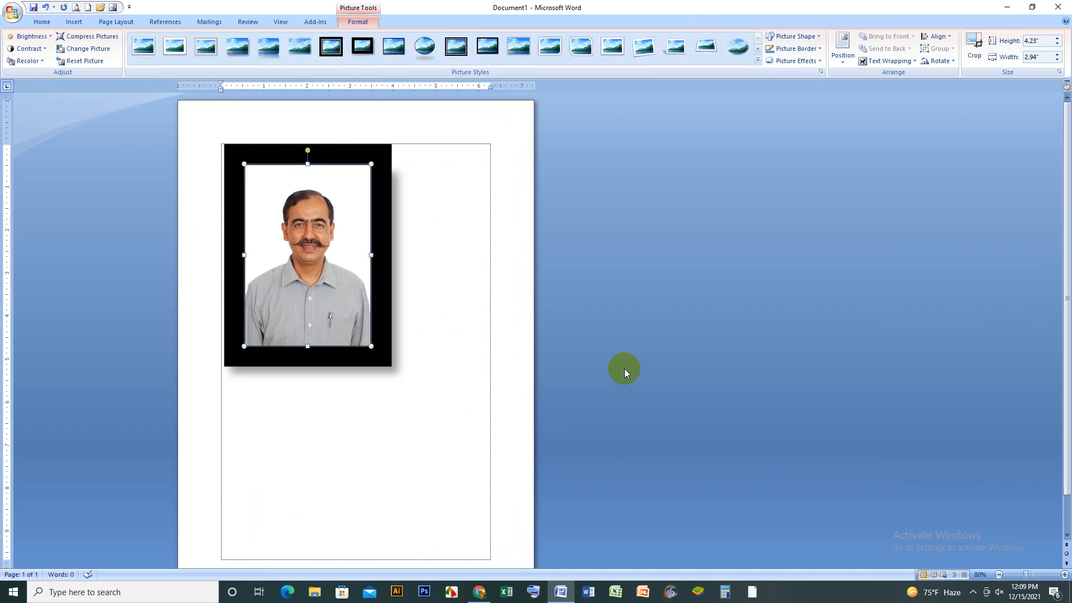
pyautogui.click(401, 56)
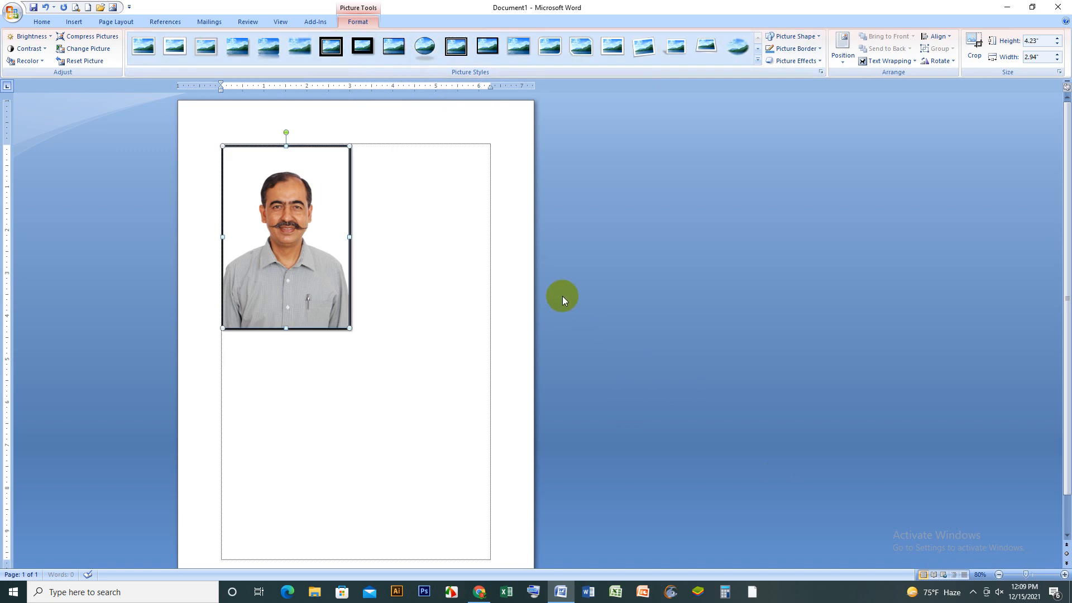
pyautogui.click(236, 46)
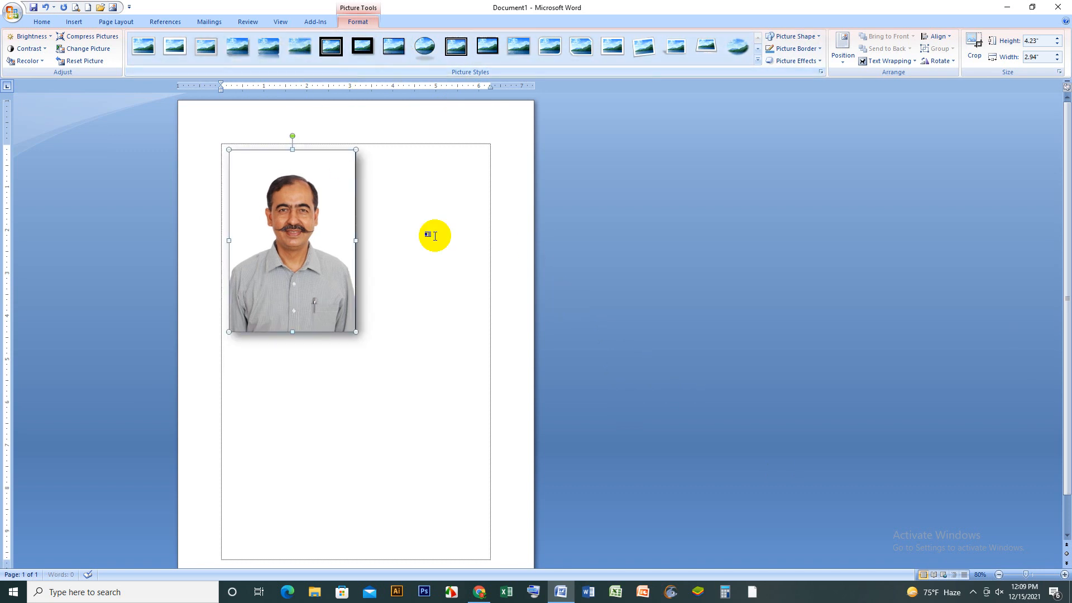
pyautogui.click(519, 310)
# Right-align the portrait between the page margins and return it to left alignment
pyautogui.doubleClick(335, 232)
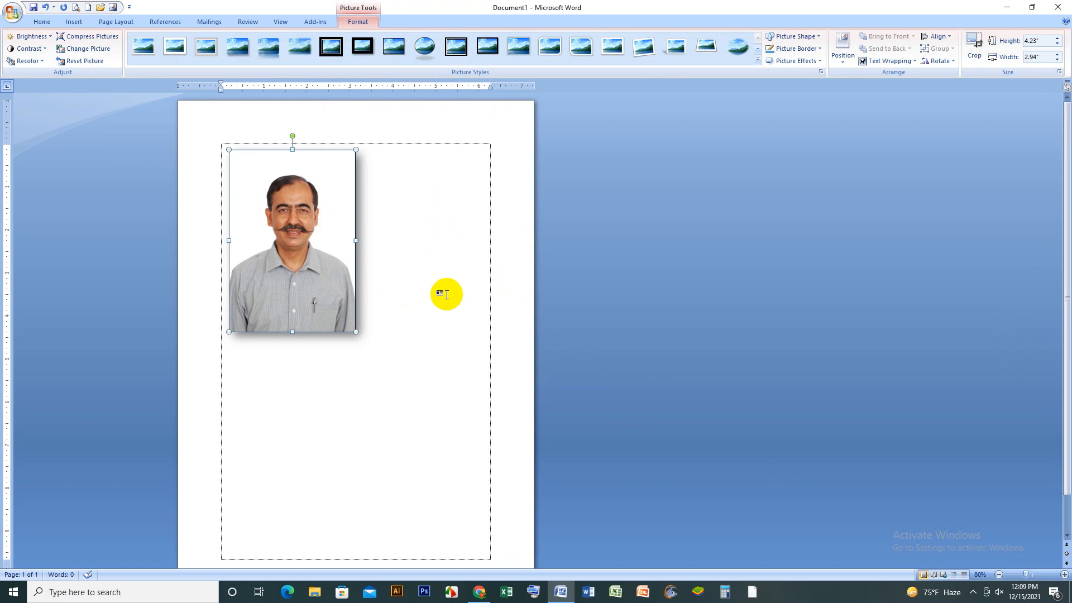
pyautogui.scroll(4, 454, 308)
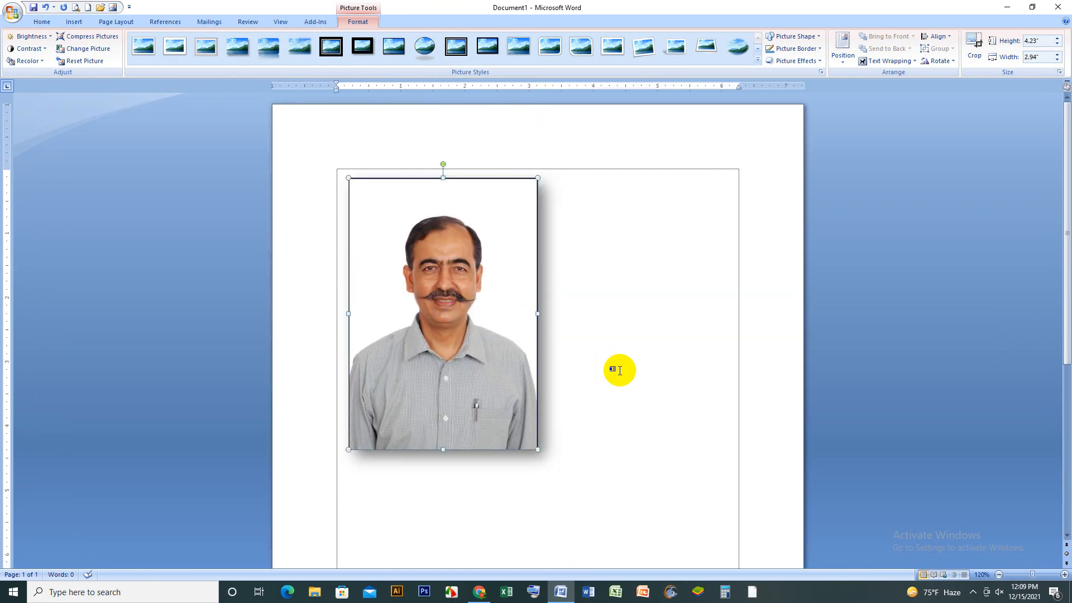
pyautogui.click(621, 371)
pyautogui.click(438, 280)
pyautogui.click(733, 245)
pyautogui.click(484, 278)
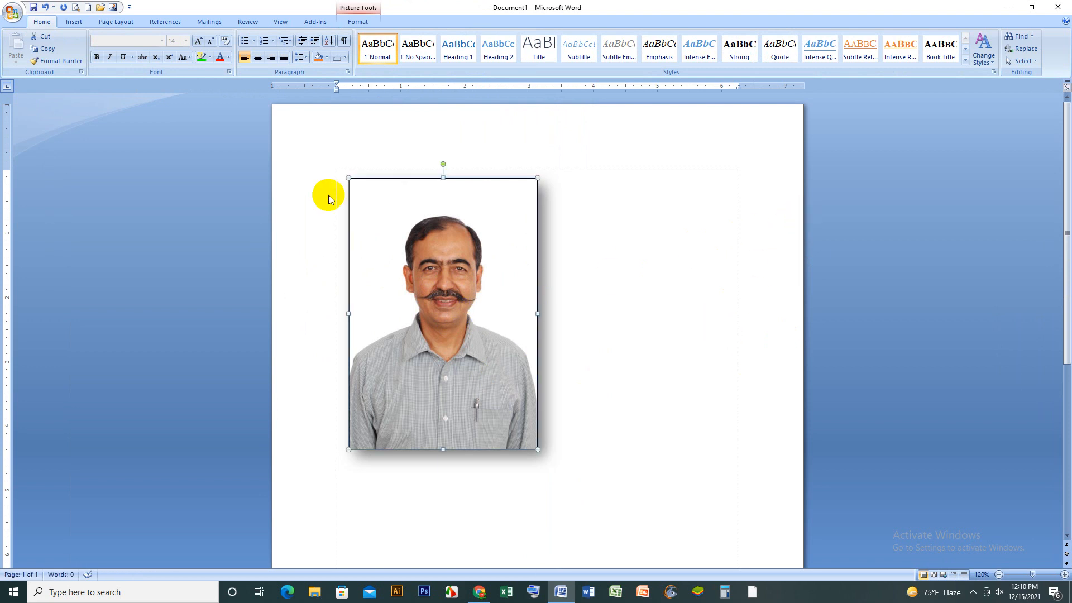
pyautogui.click(270, 58)
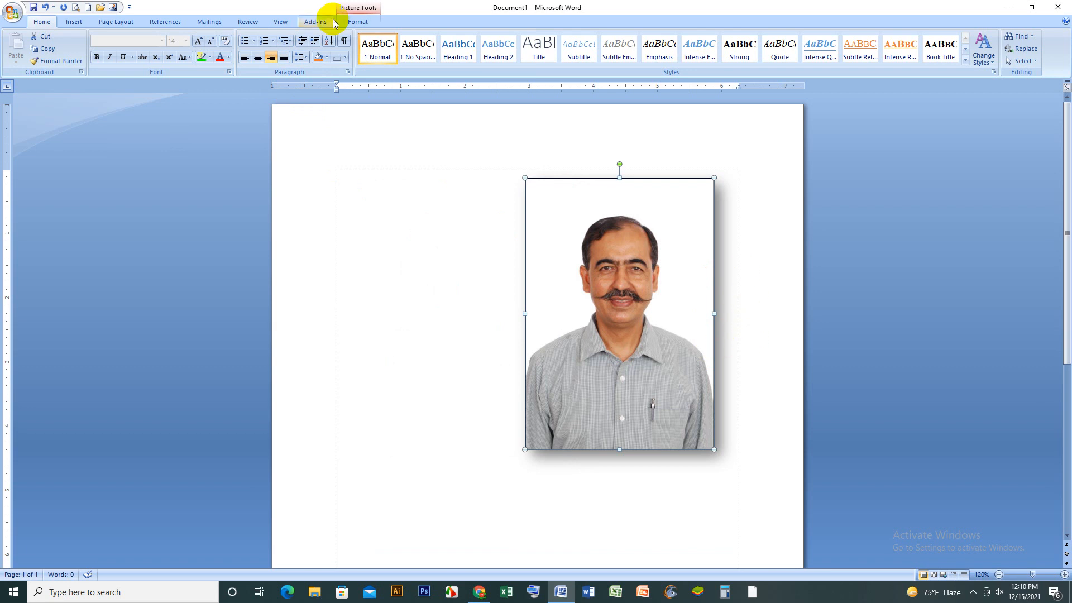
pyautogui.click(245, 58)
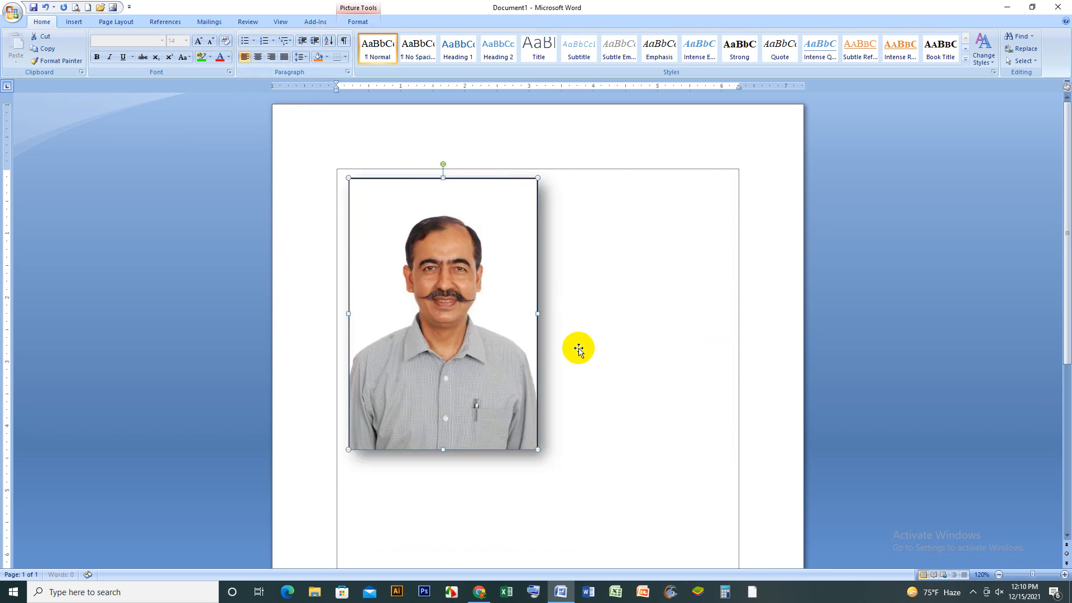
# Set the portrait's text wrapping to In Front of Text
pyautogui.click(356, 22)
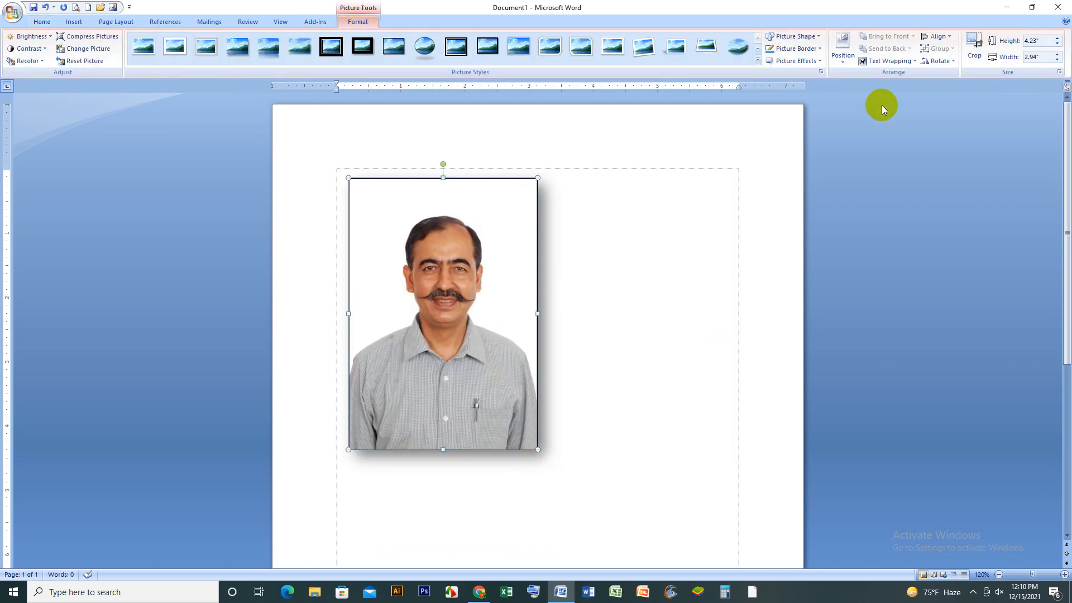
pyautogui.click(885, 61)
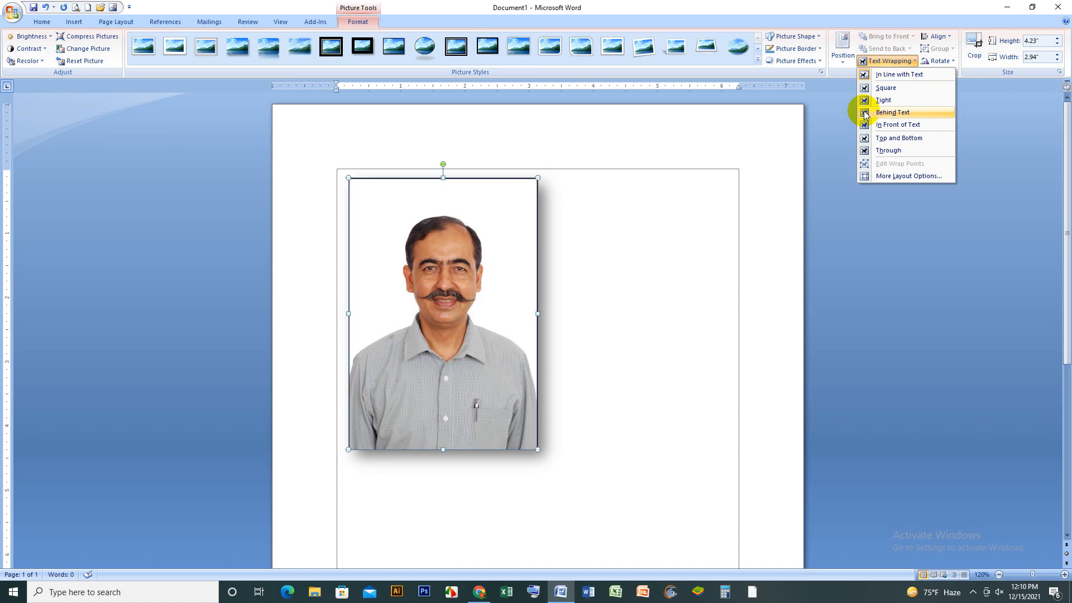
pyautogui.click(892, 127)
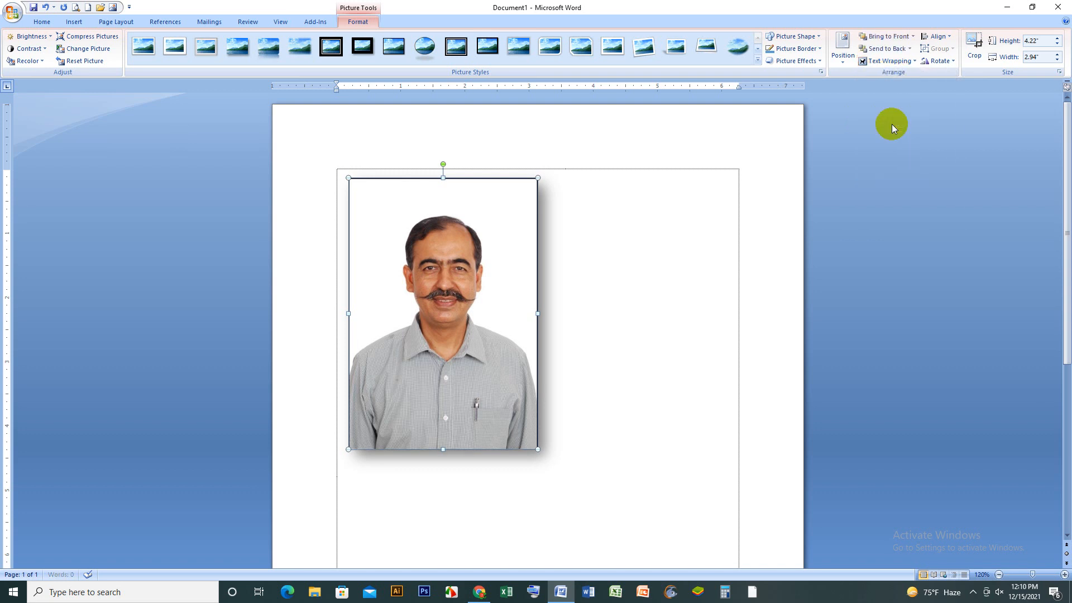
# Move the portrait freely to the page's upper right area, just inside the right margin and overlapping the top margin
pyautogui.moveTo(432, 332); pyautogui.dragTo(558, 299)
pyautogui.moveTo(558, 298); pyautogui.dragTo(675, 259)
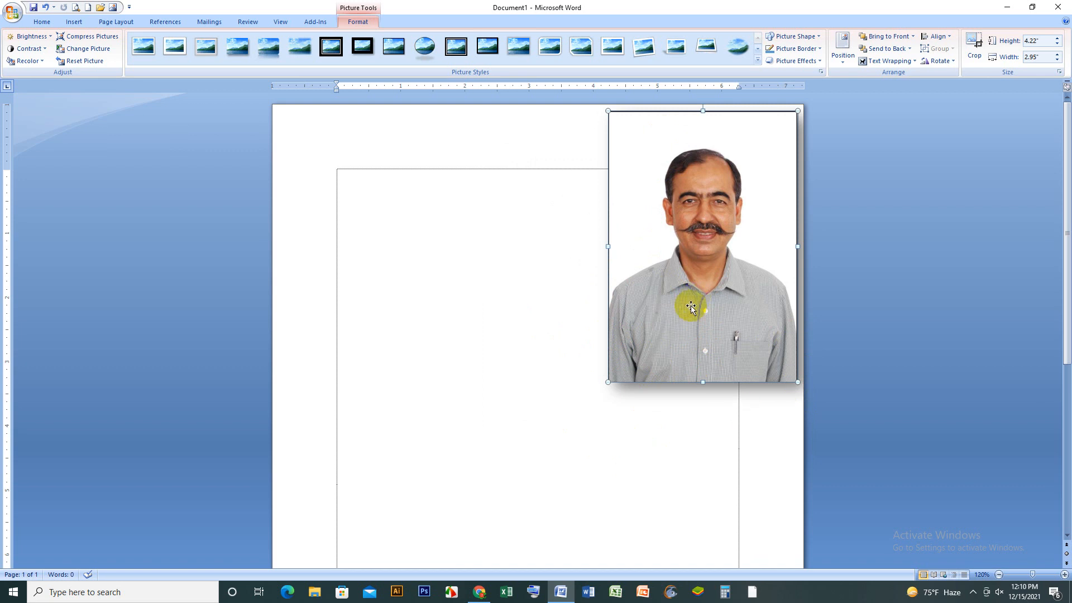
pyautogui.moveTo(696, 293); pyautogui.dragTo(624, 325)
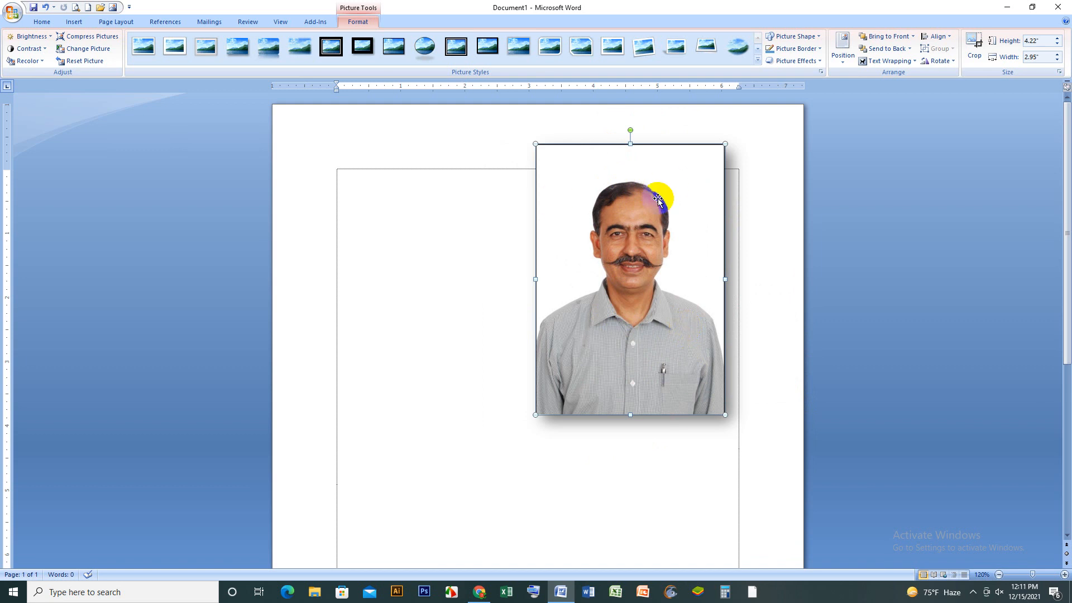
# Crop the portrait on all four sides to a head-and-shoulders view about 2.73" high and 2.32" wide
pyautogui.click(637, 267)
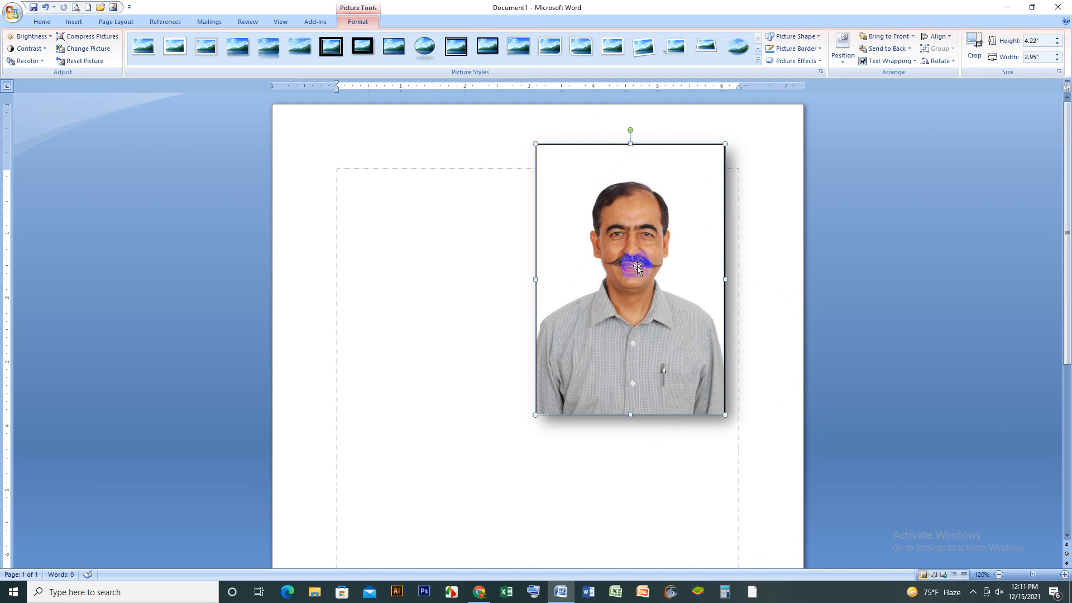
pyautogui.click(975, 46)
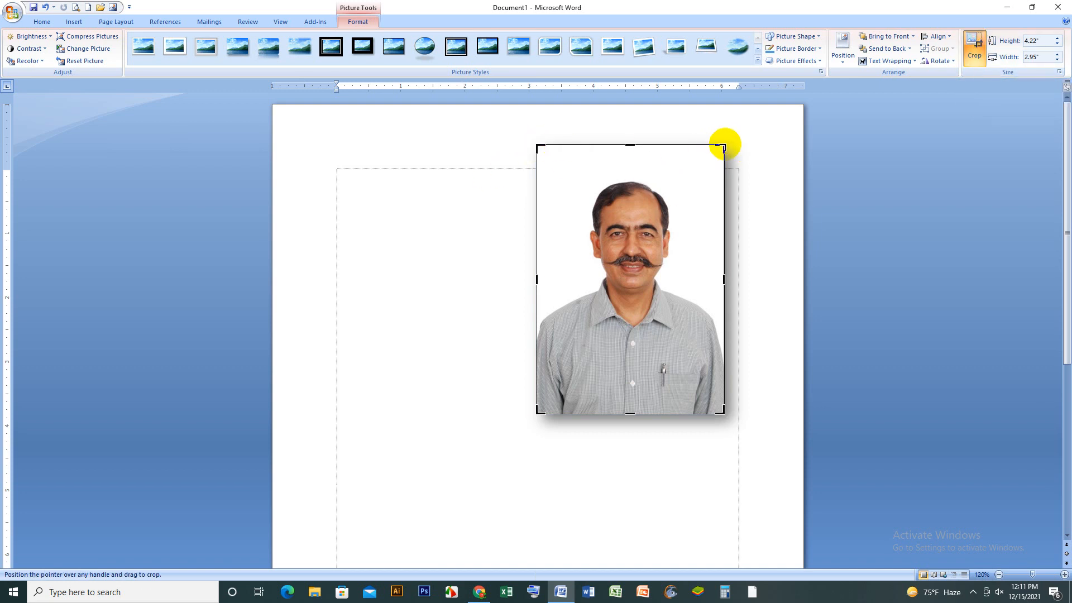
pyautogui.moveTo(724, 145); pyautogui.dragTo(721, 174)
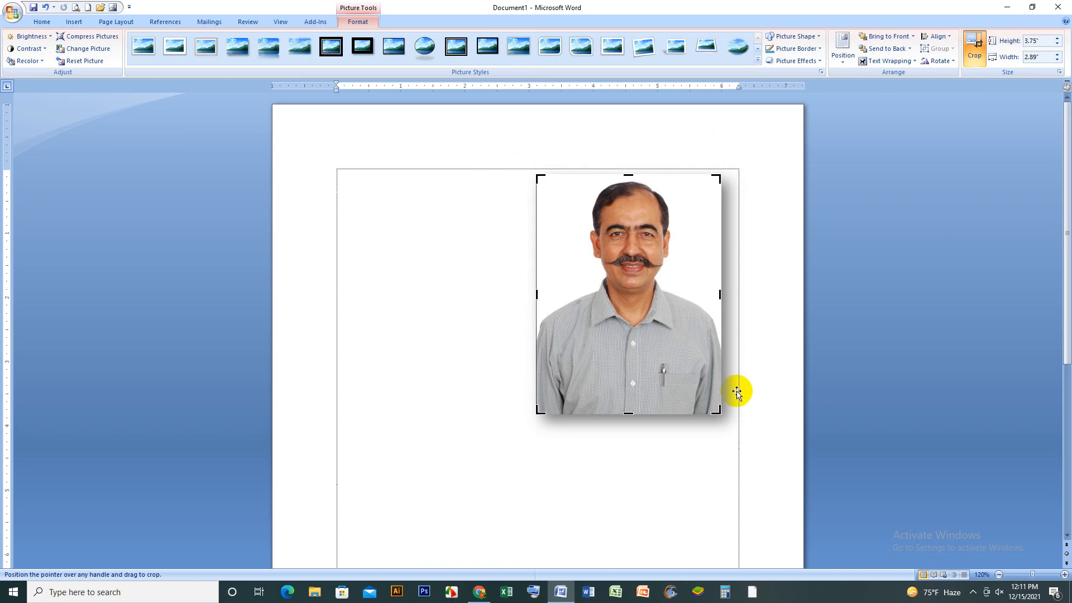
pyautogui.moveTo(717, 411); pyautogui.dragTo(716, 343)
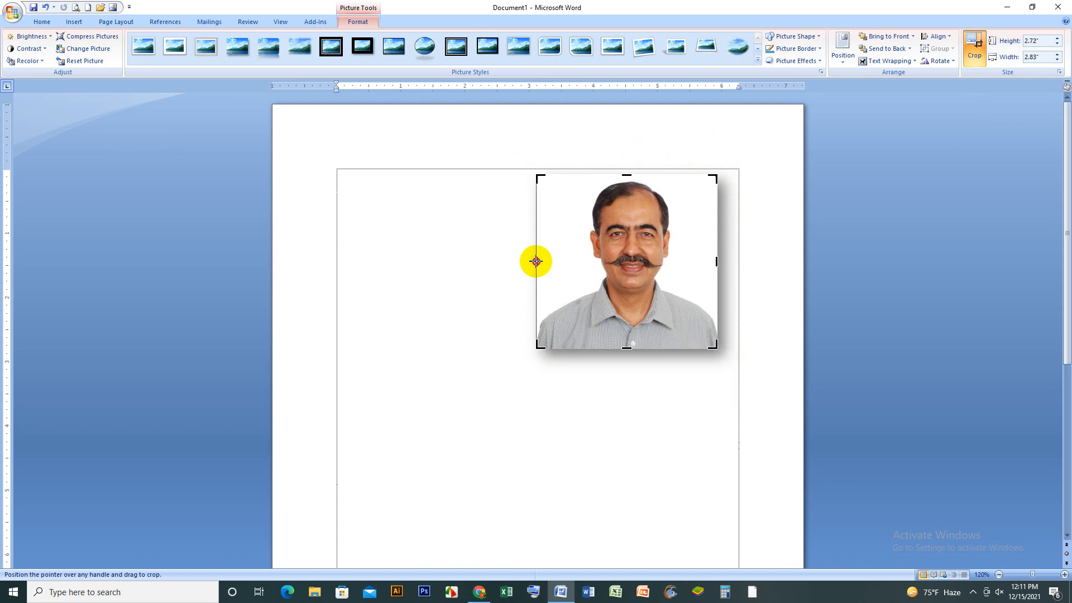
pyautogui.moveTo(536, 261); pyautogui.dragTo(554, 265)
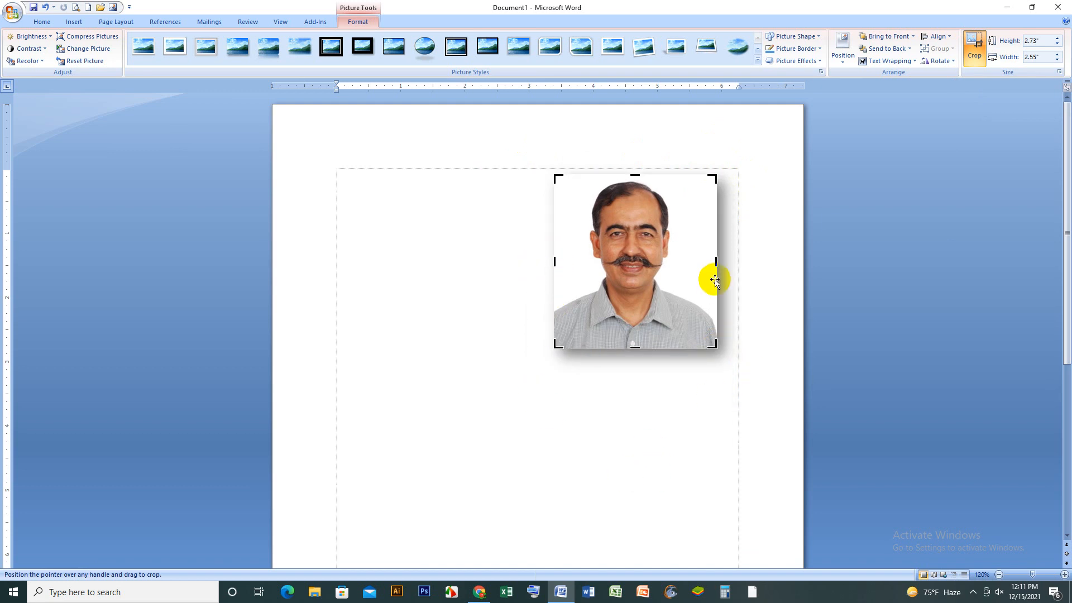
pyautogui.moveTo(716, 261); pyautogui.dragTo(700, 261)
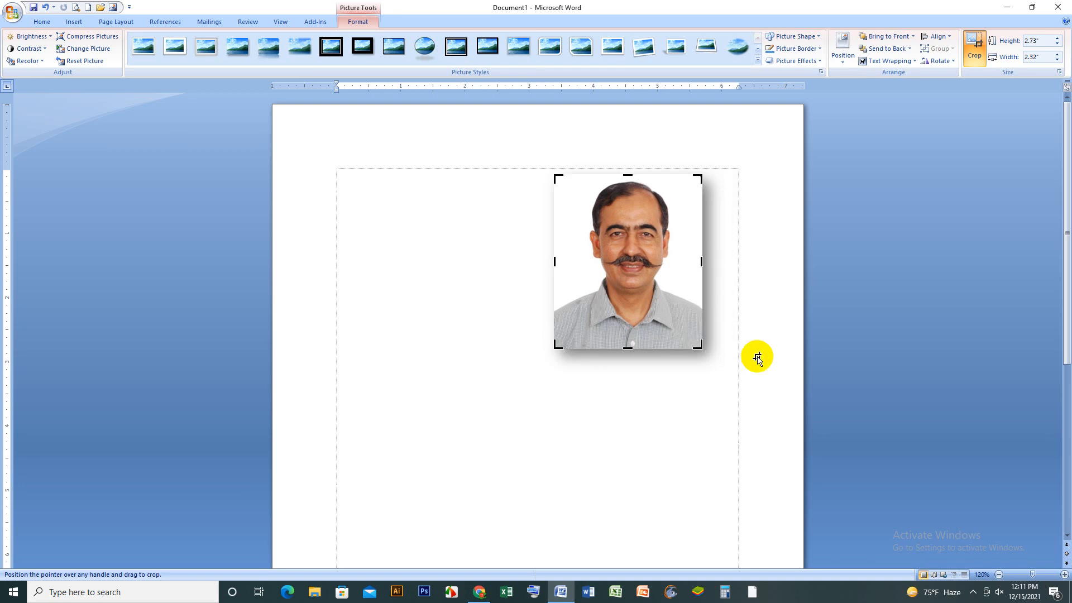
# Move the cropped portrait into the page's upper right corner, overlapping the margins, and shrink it to about 1.69" high and 1.43" wide
pyautogui.click(776, 426)
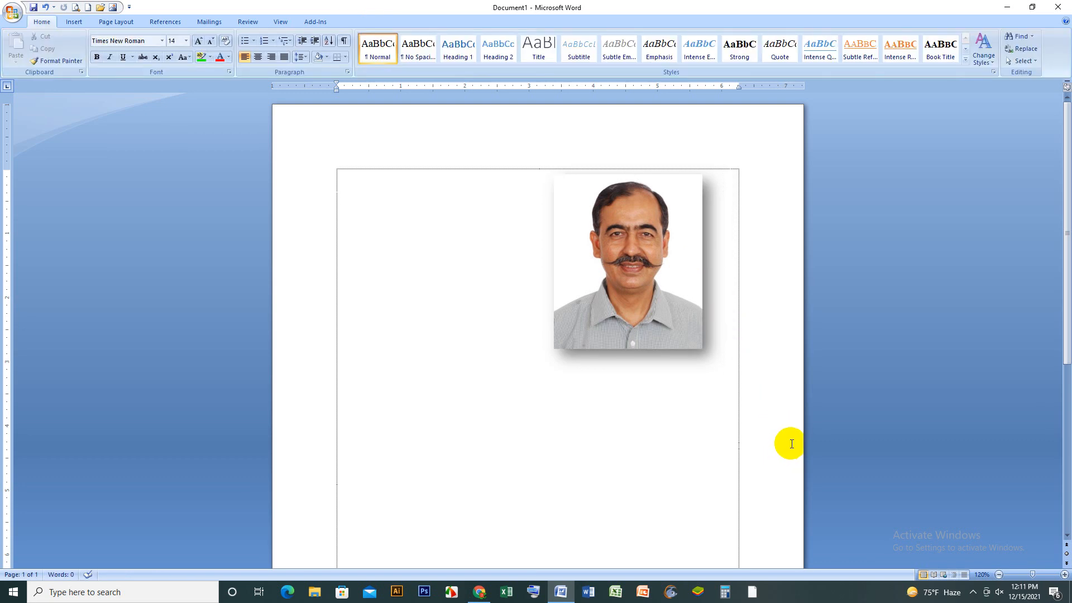
pyautogui.moveTo(637, 295); pyautogui.dragTo(708, 270)
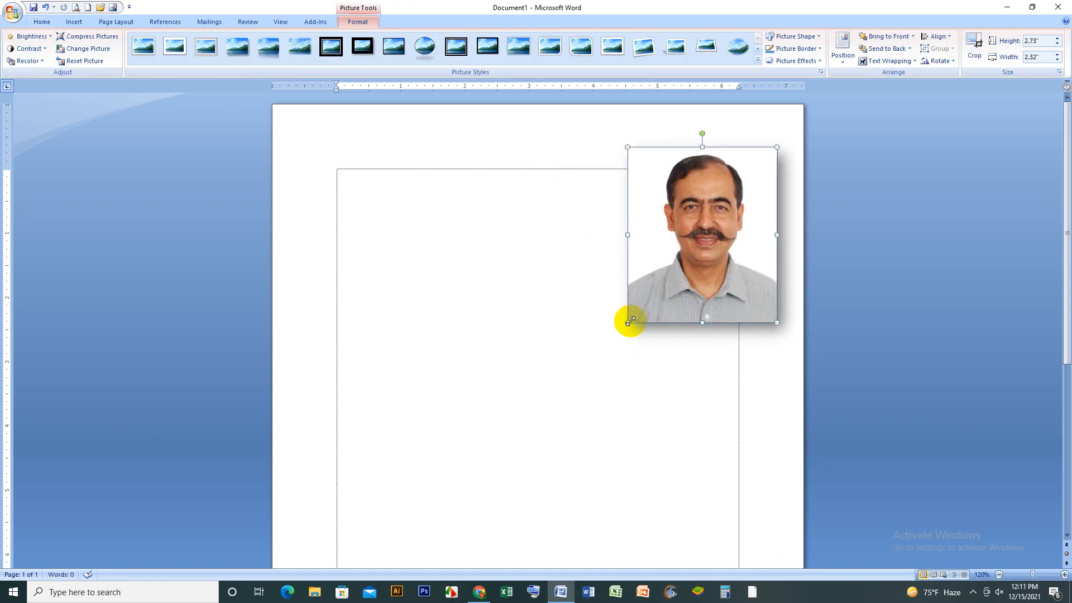
pyautogui.moveTo(631, 321); pyautogui.dragTo(734, 219)
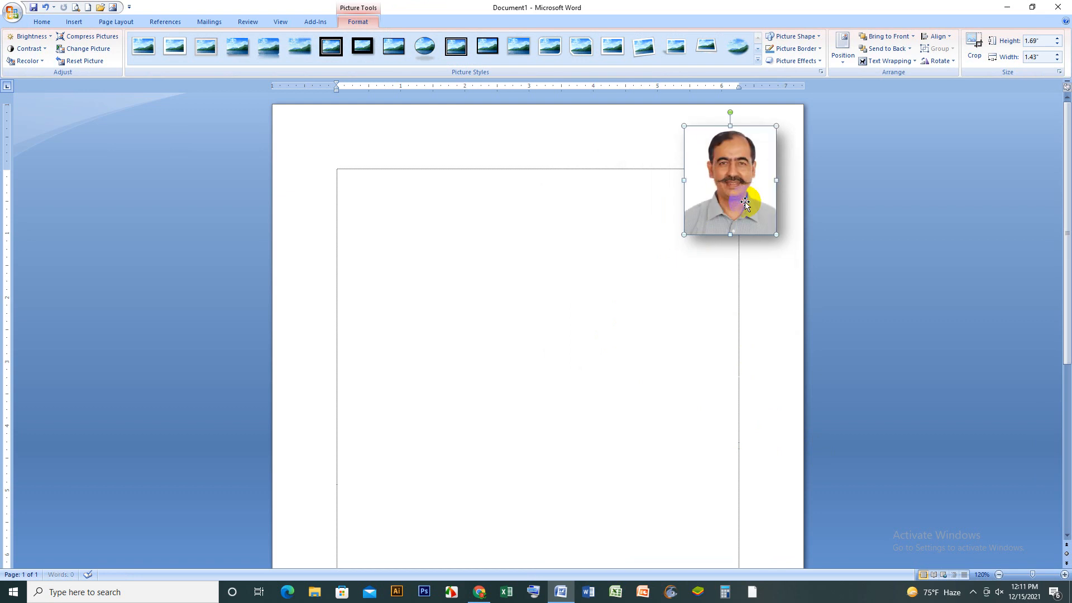
pyautogui.click(705, 291)
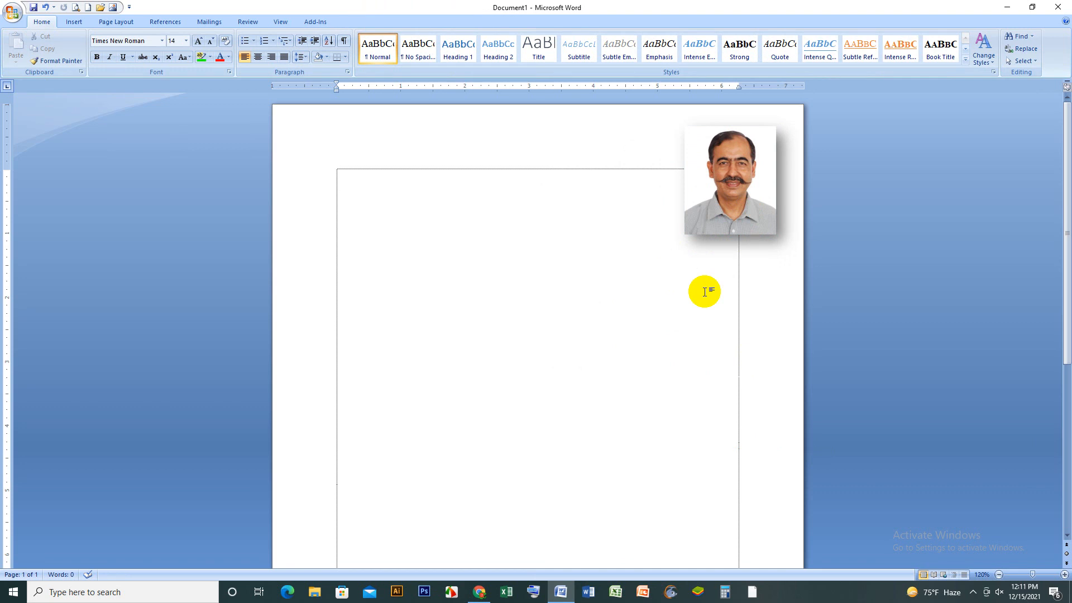
# Move the portrait from the page corner to inside the margins, slightly left of the page's horizontal middle
pyautogui.click(752, 192)
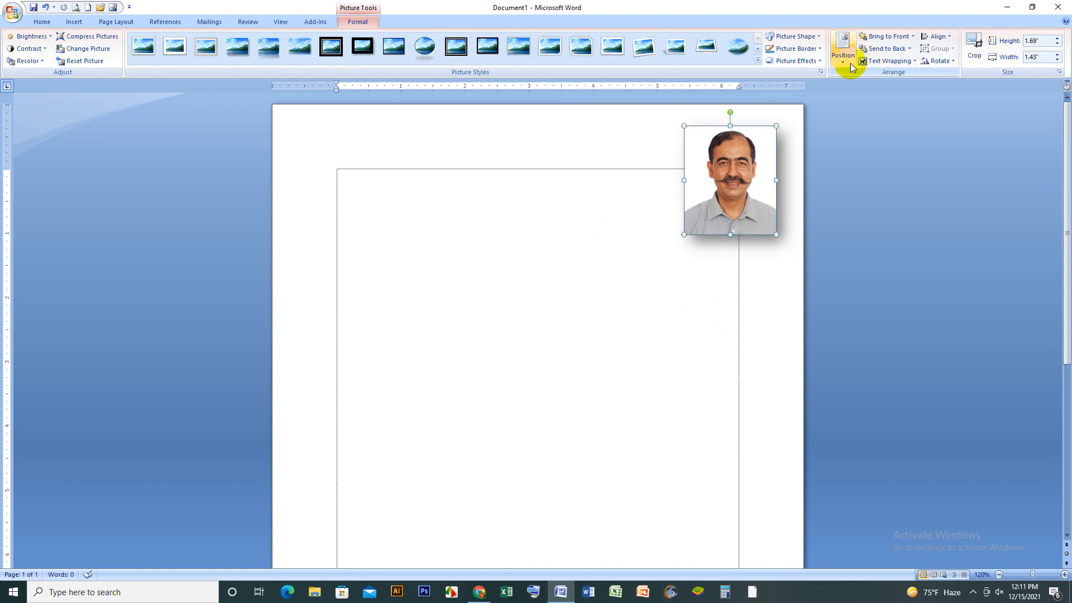
pyautogui.click(803, 38)
pyautogui.click(722, 180)
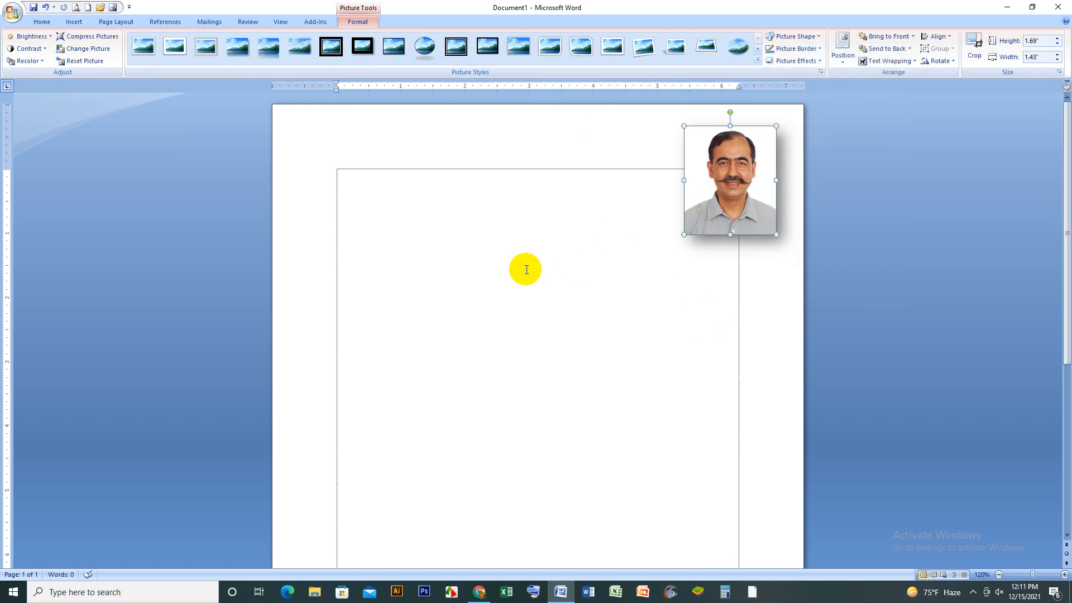
pyautogui.moveTo(732, 195); pyautogui.dragTo(511, 333)
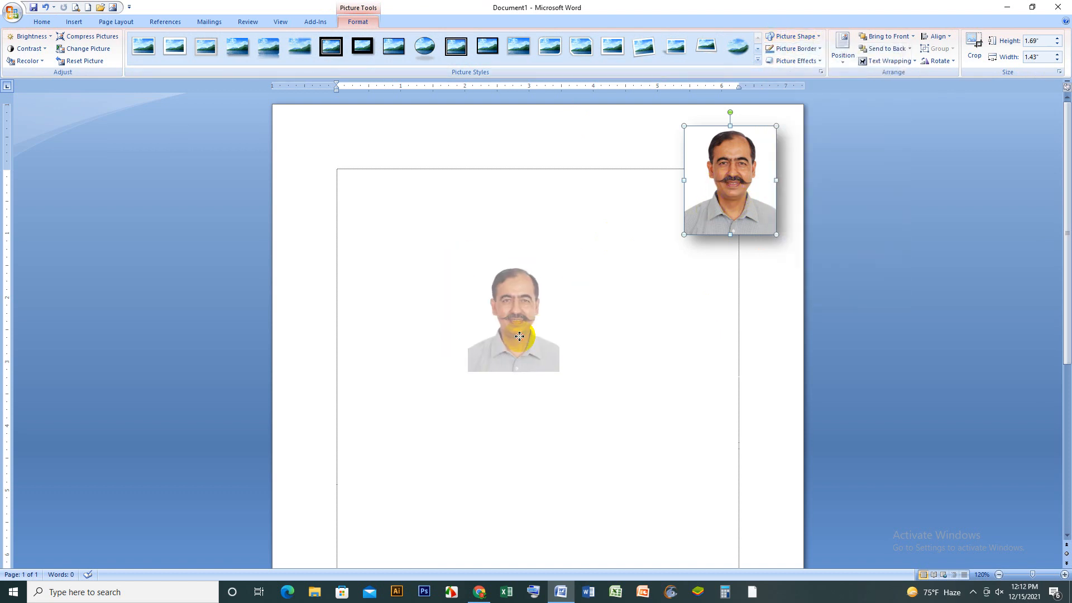
# Change the portrait's picture shape to the teardrop from the basic shapes
pyautogui.click(790, 38)
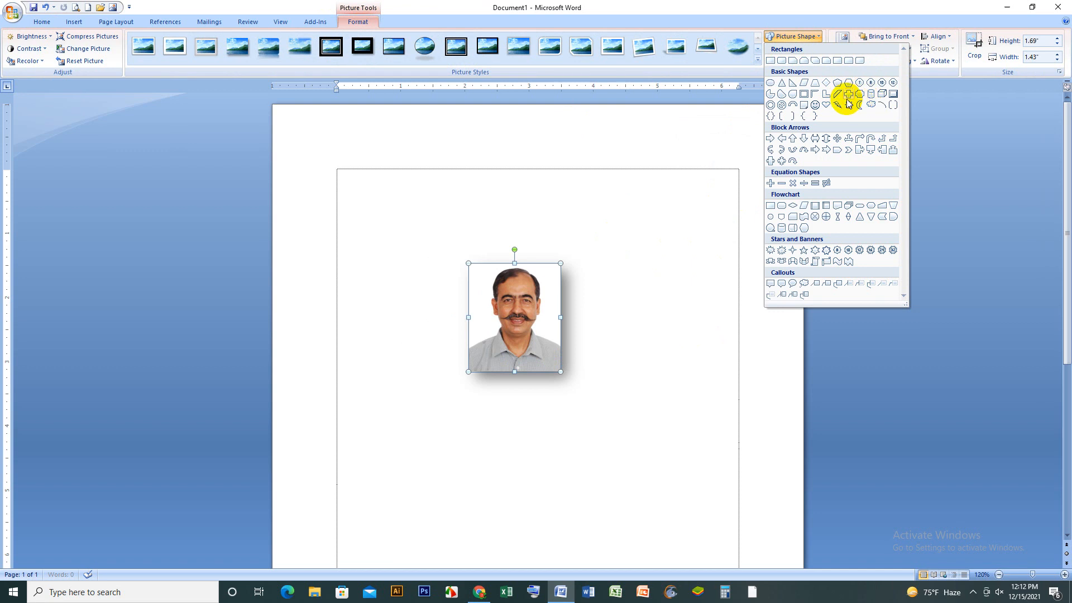
pyautogui.click(795, 95)
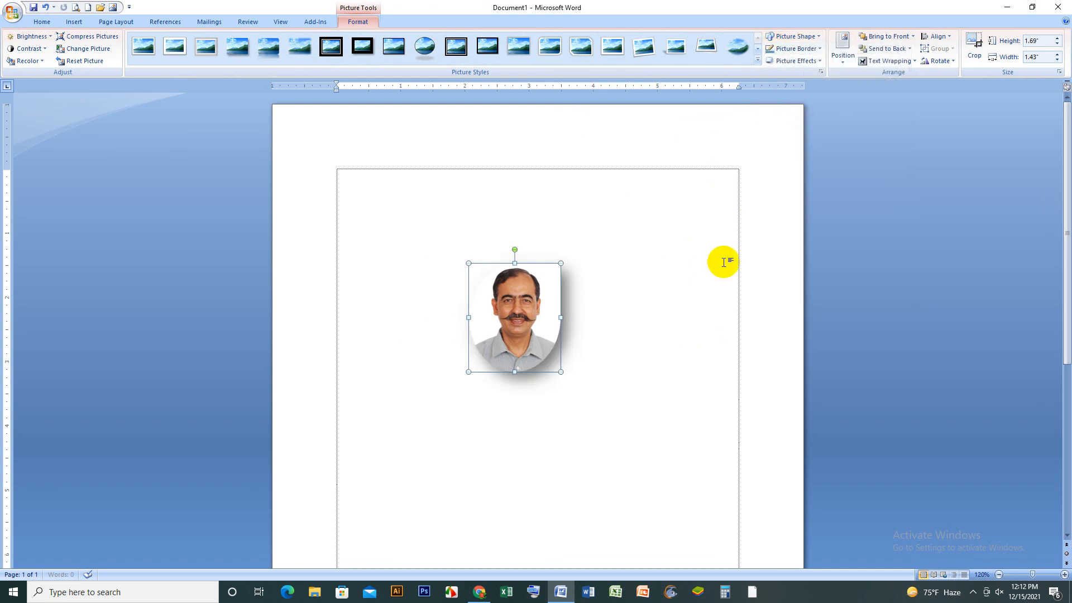
pyautogui.click(628, 339)
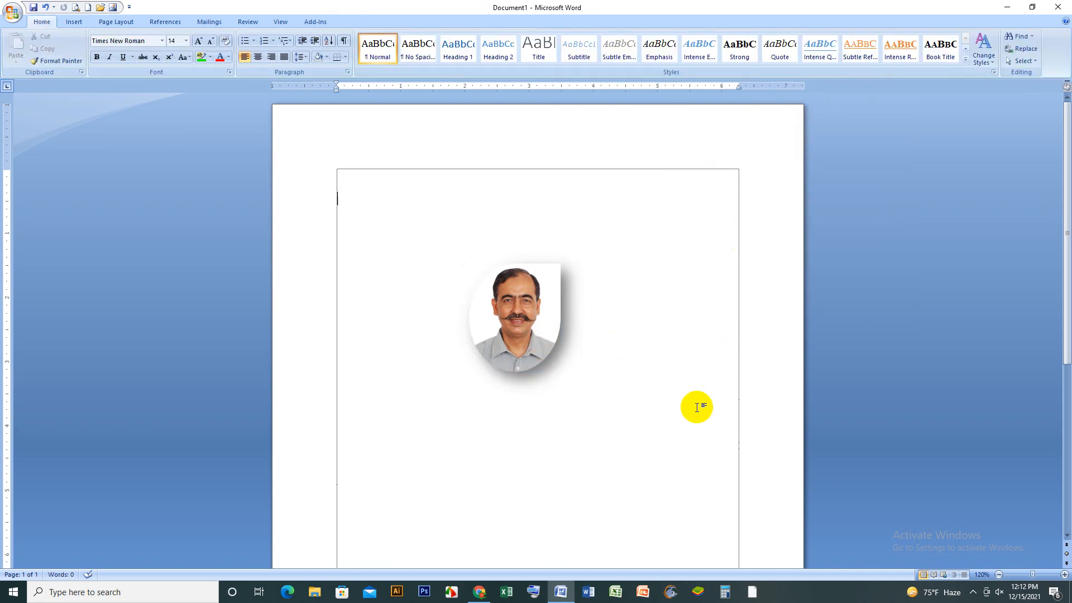
# Change the portrait's picture shape to a heart, followed by the flowchart diamond
pyautogui.click(542, 322)
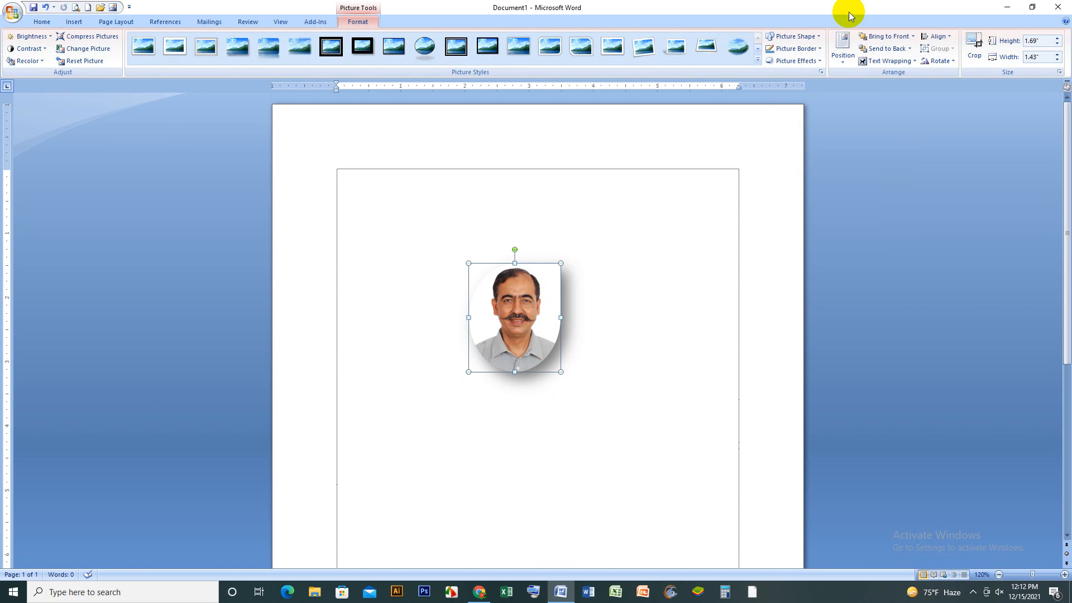
pyautogui.click(792, 36)
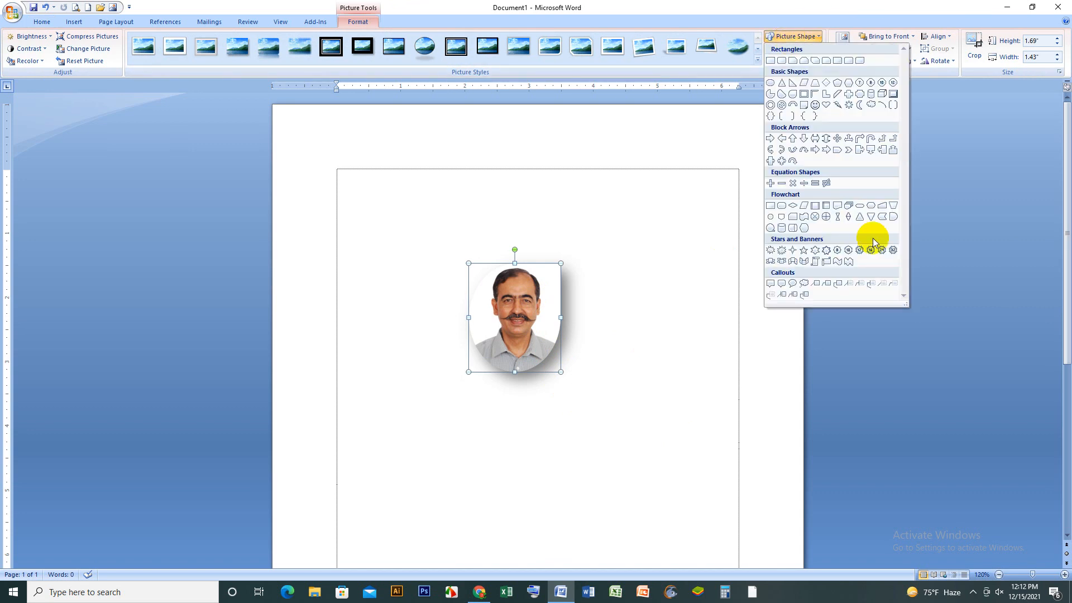
pyautogui.click(827, 106)
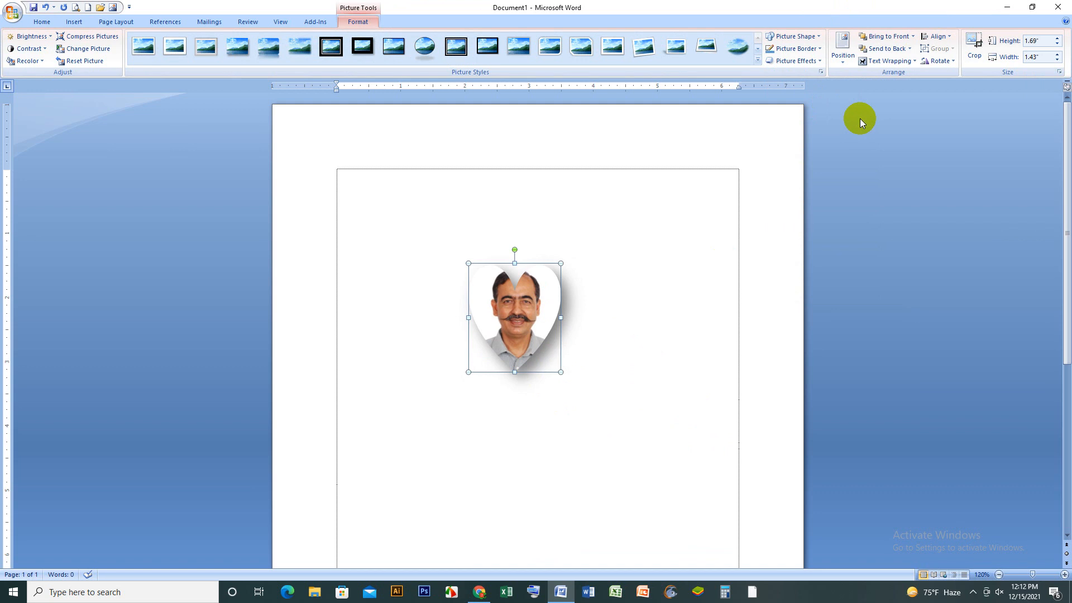
pyautogui.click(793, 37)
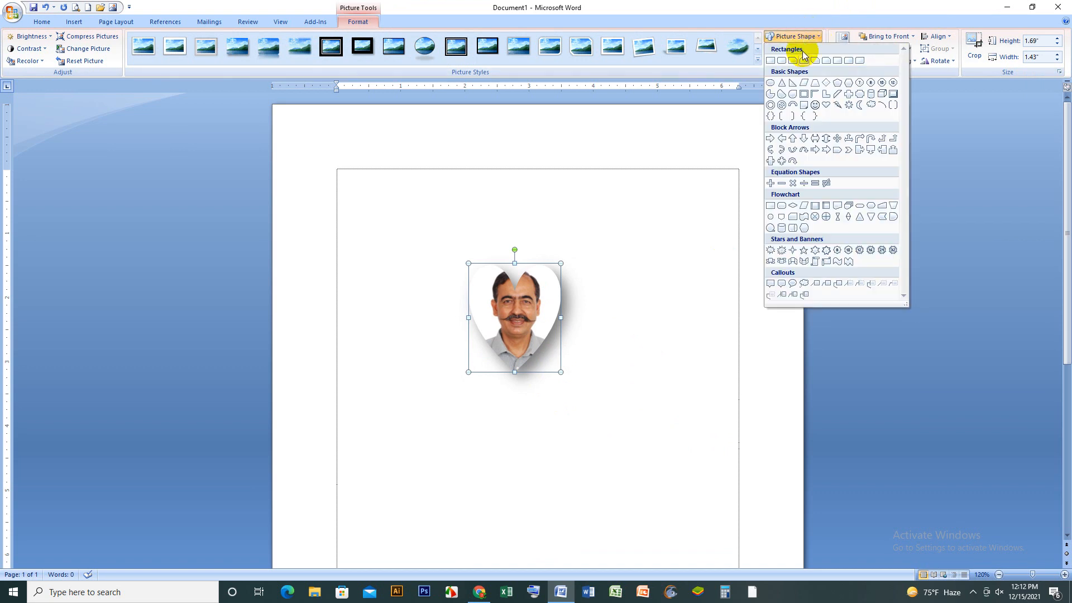
pyautogui.click(793, 206)
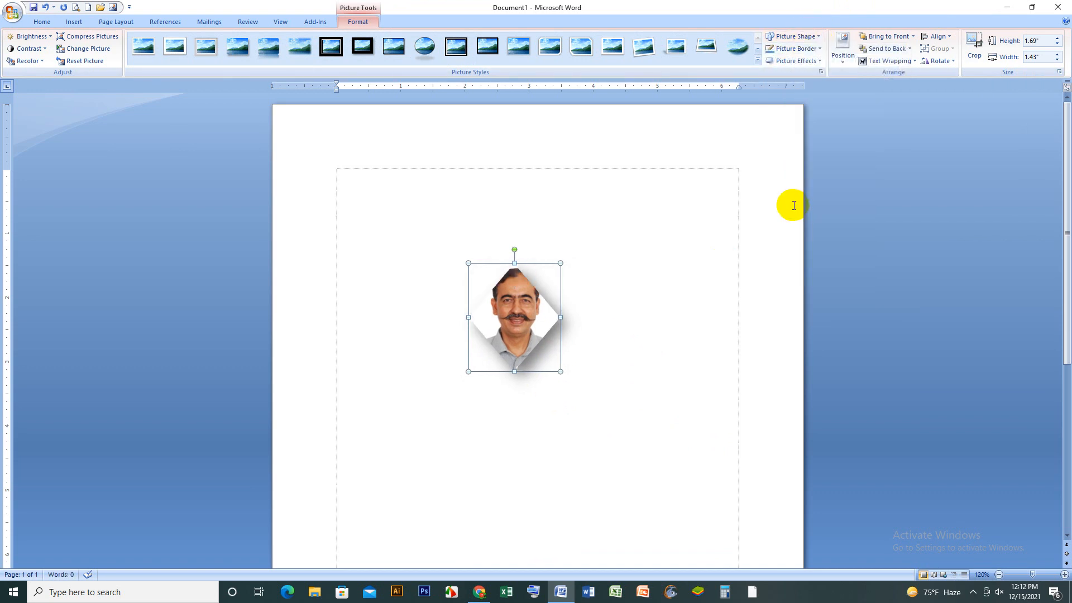
# Change the portrait's picture shape to an oval and give it a red border
pyautogui.click(793, 37)
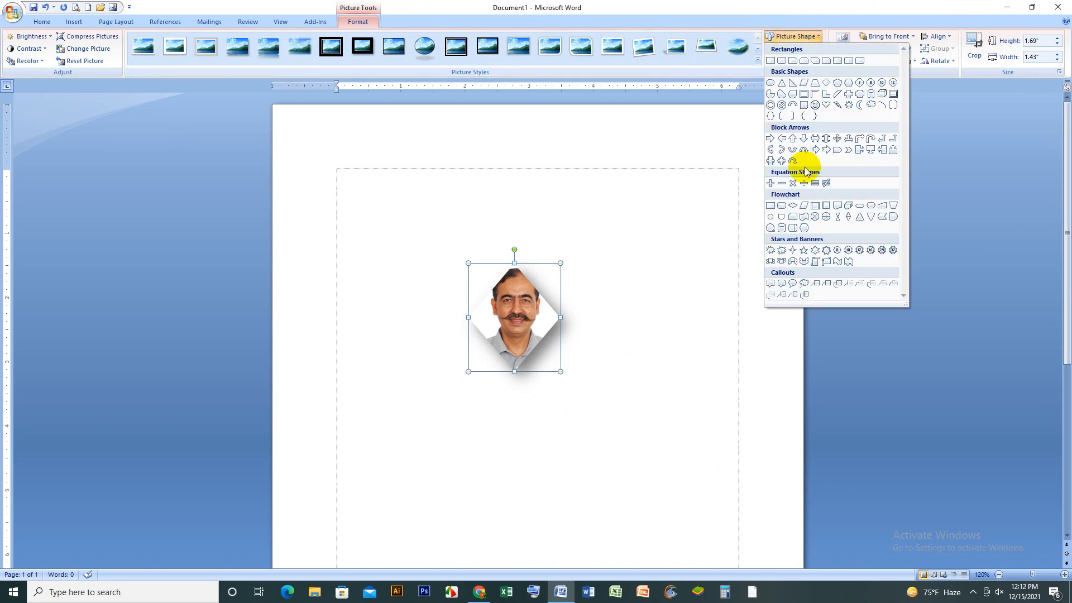
pyautogui.click(771, 85)
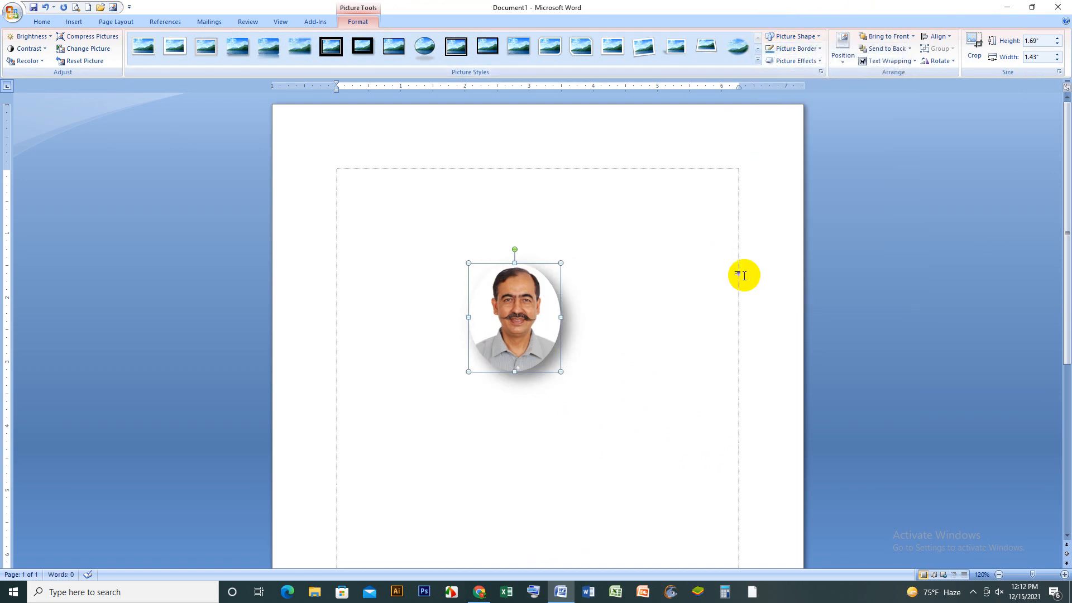
pyautogui.click(779, 50)
pyautogui.click(776, 51)
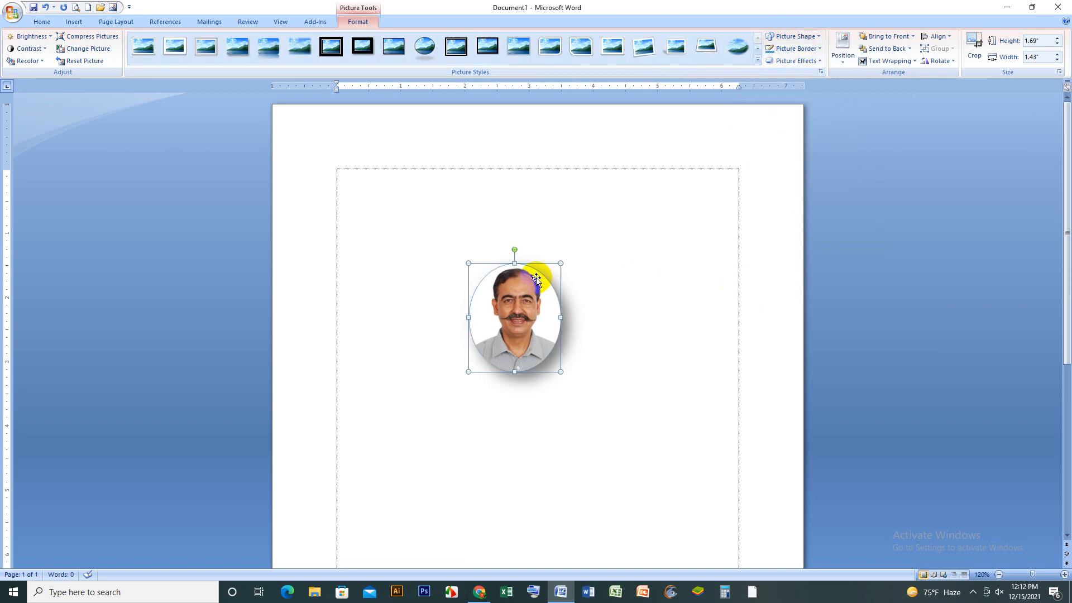
pyautogui.click(618, 278)
pyautogui.click(516, 317)
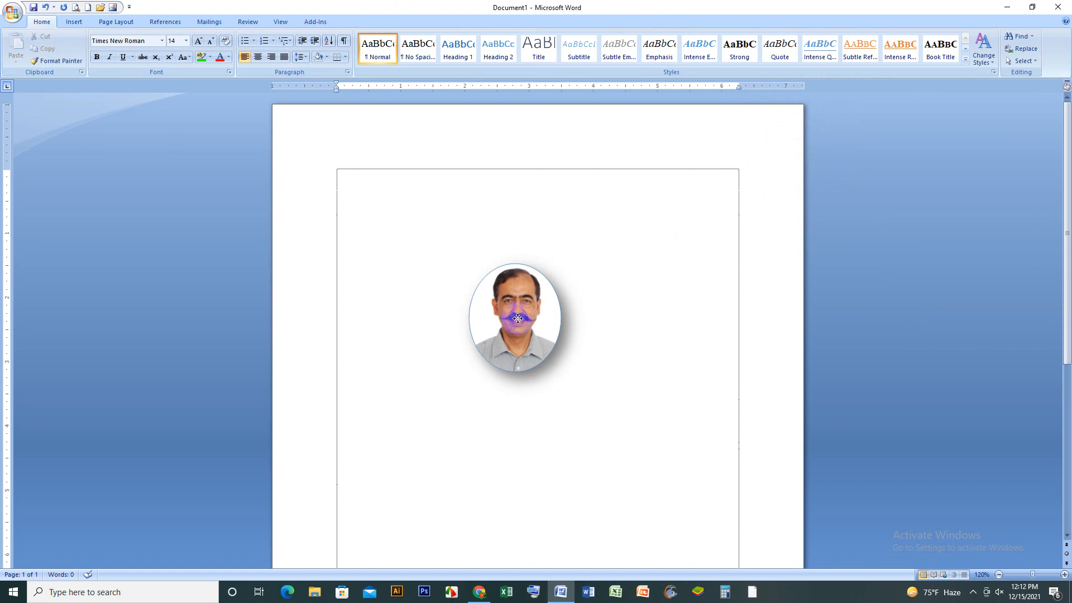
pyautogui.click(798, 48)
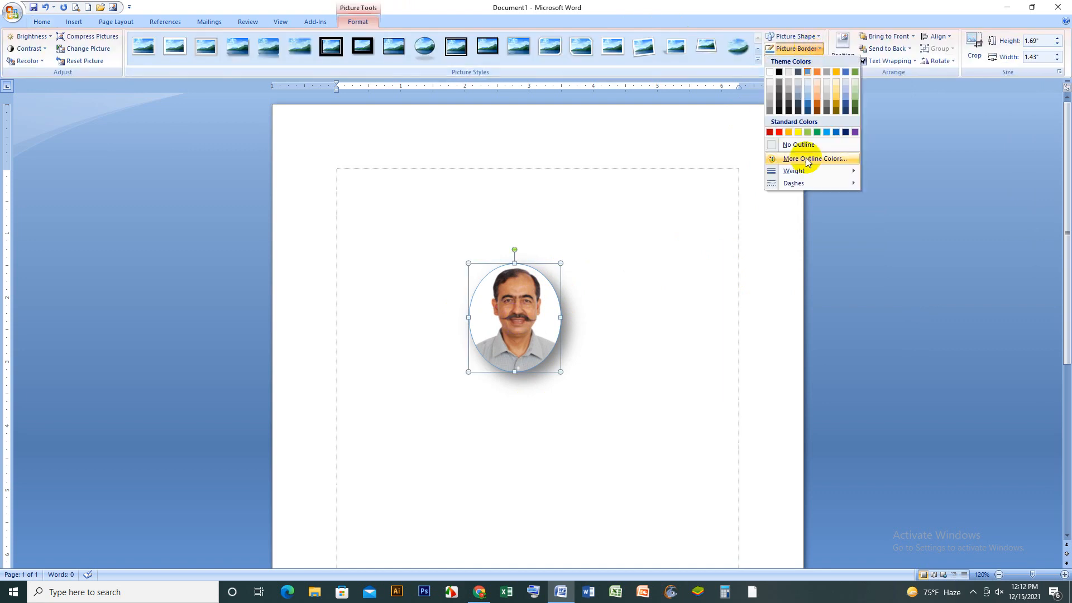
pyautogui.click(781, 132)
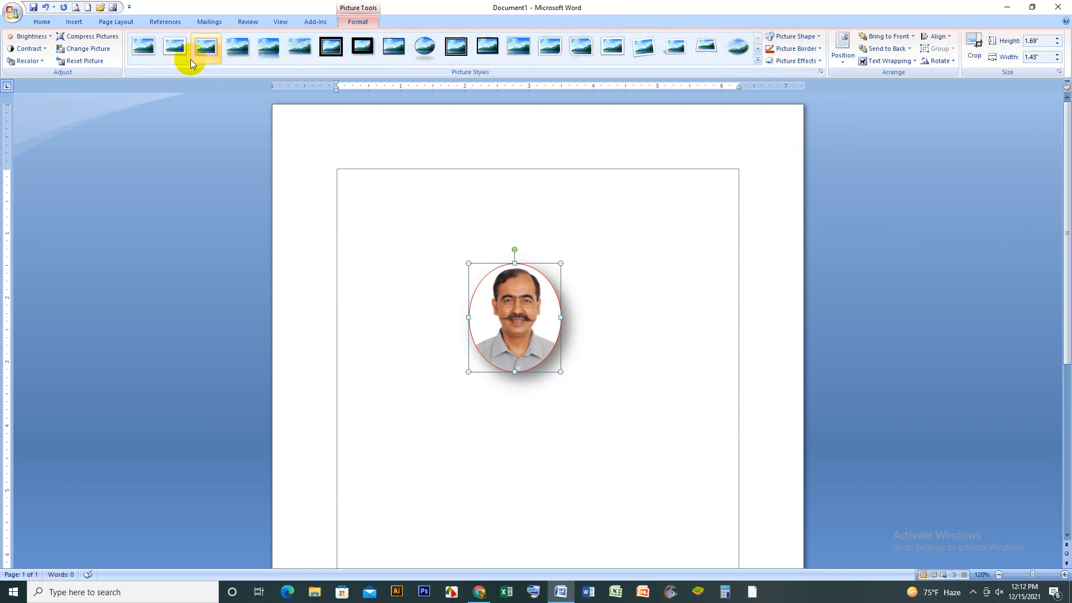
# Apply the first picture style, a rectangular white frame with a thin shadow, to the portrait
pyautogui.click(140, 48)
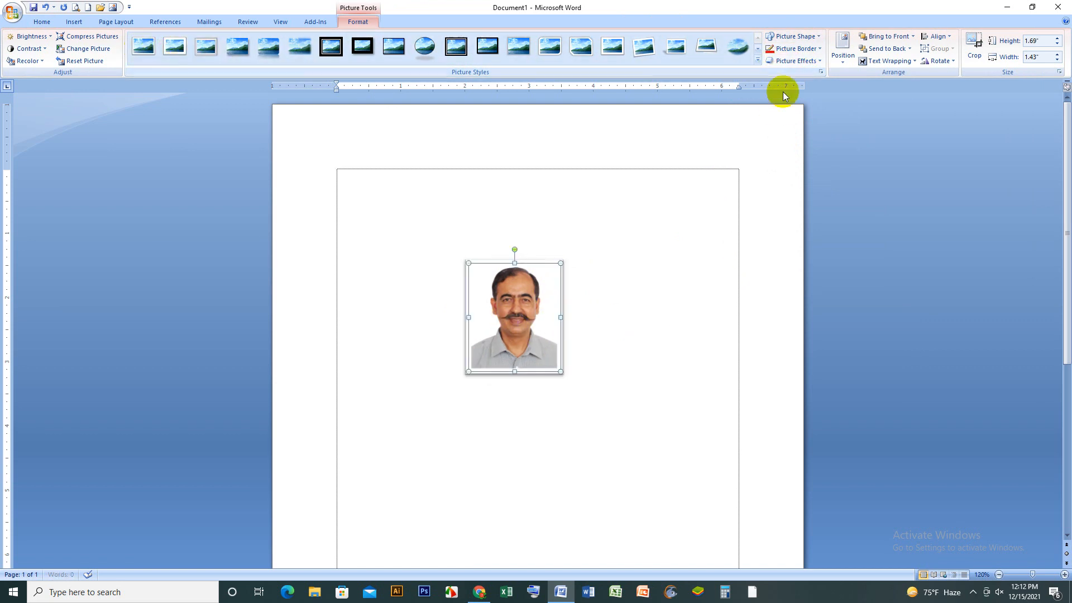
pyautogui.click(758, 61)
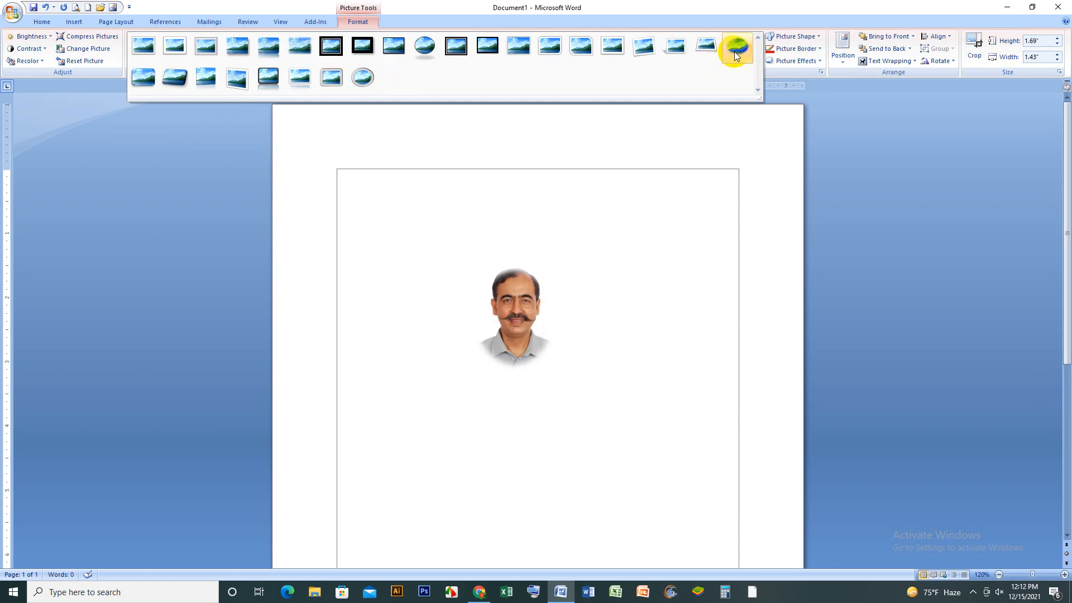
pyautogui.click(536, 302)
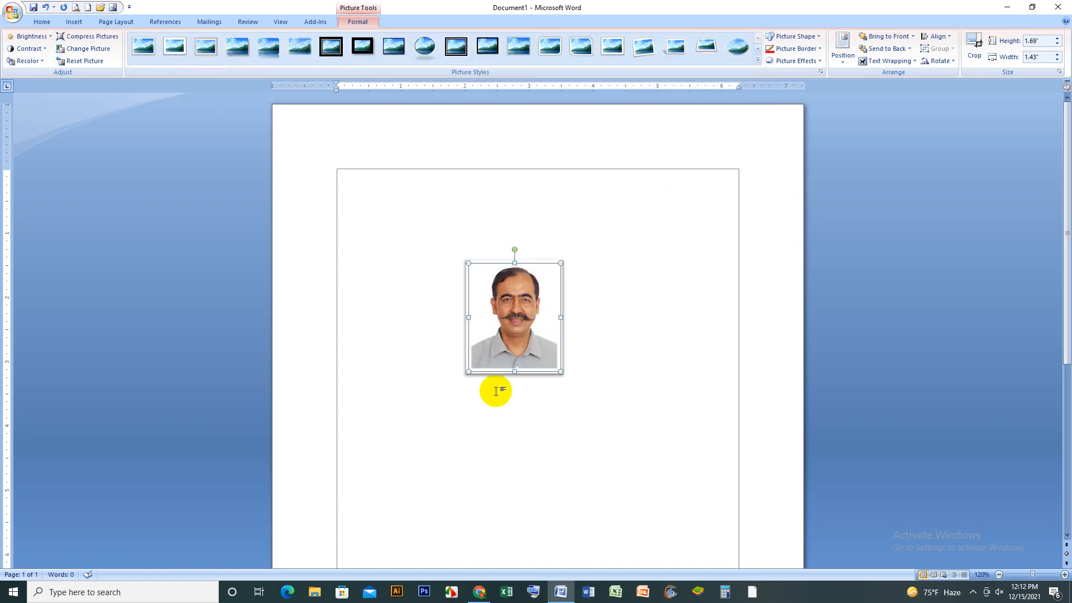
pyautogui.click(795, 37)
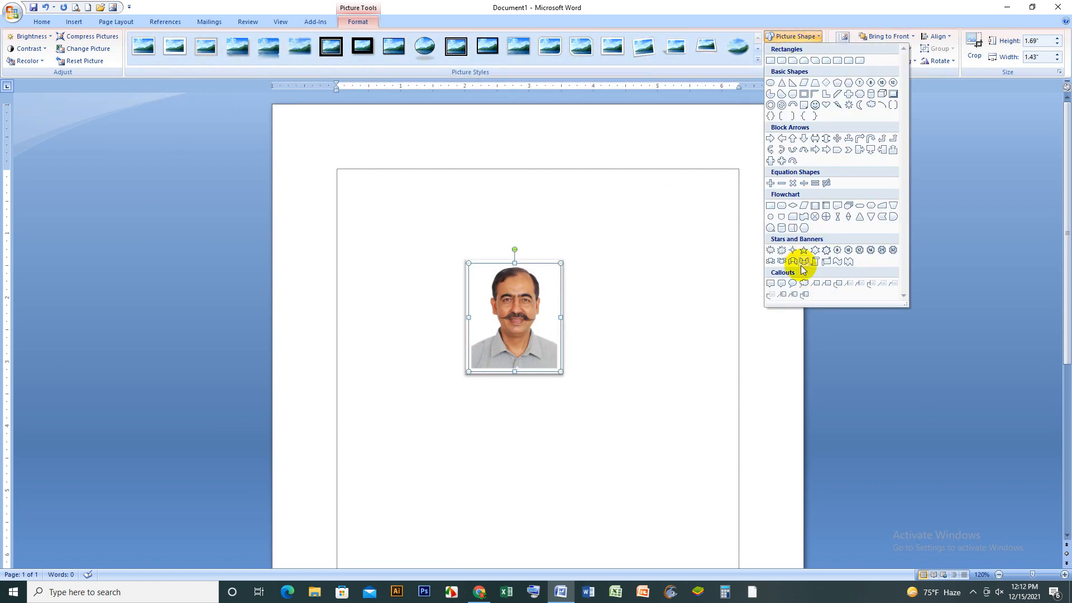
pyautogui.click(505, 320)
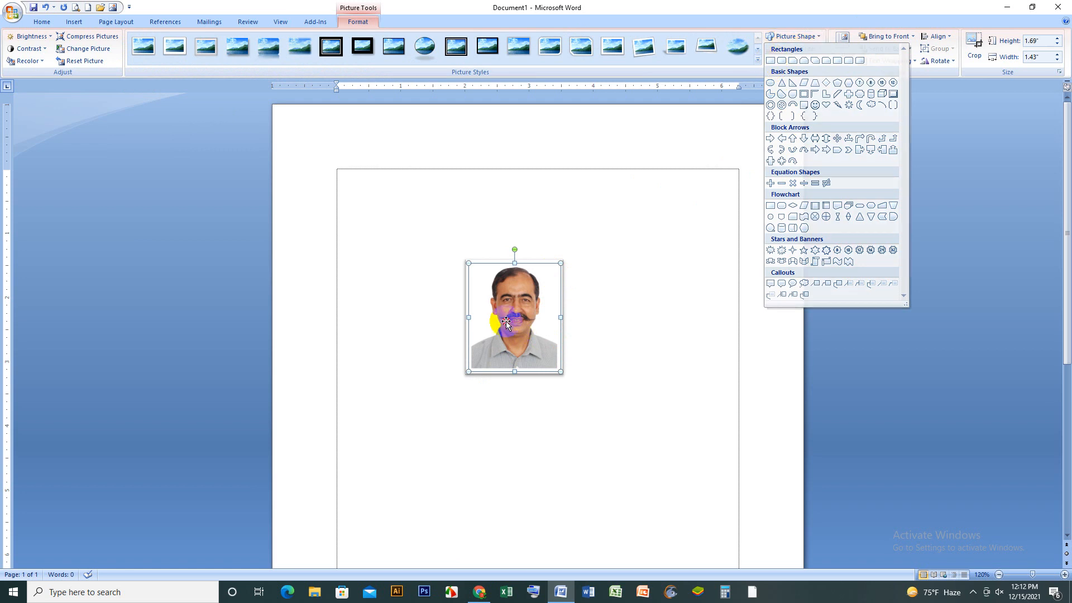
# Colour the portrait's frame red and change its picture shape to an oval
pyautogui.click(783, 49)
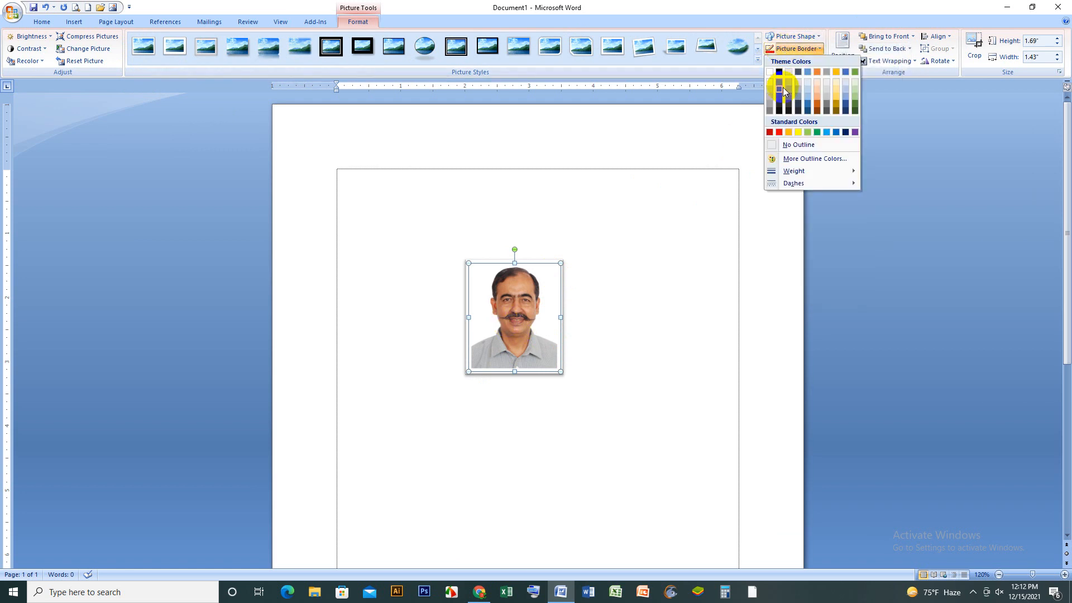
pyautogui.click(779, 132)
pyautogui.click(782, 35)
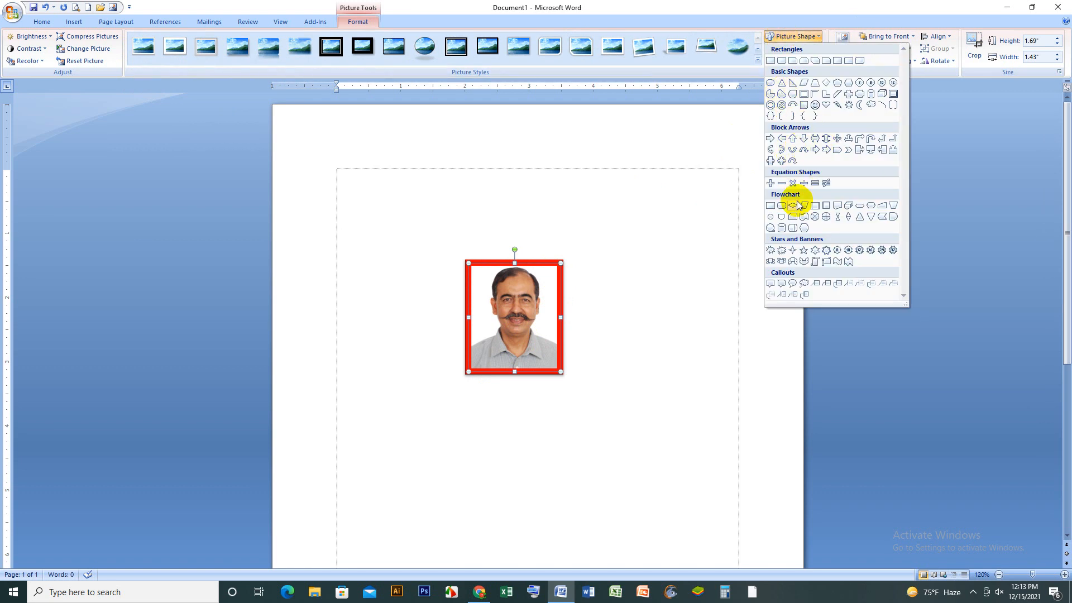
pyautogui.click(772, 84)
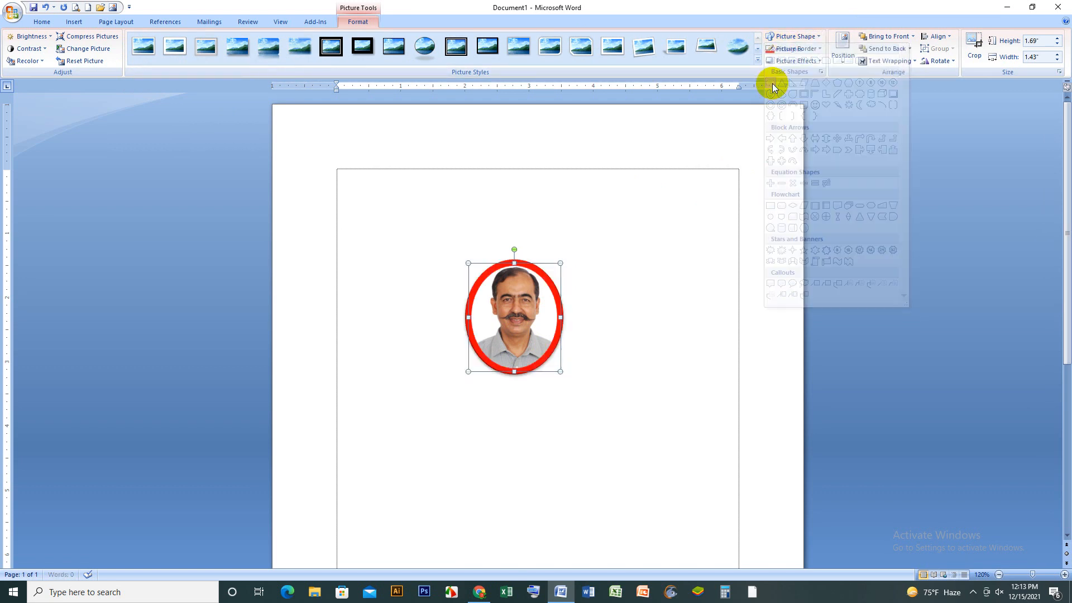
# Set the oval portrait's border weight to 1 pt and move it to the page's upper right corner, overlapping the margins
pyautogui.click(794, 49)
pyautogui.moveTo(811, 171)
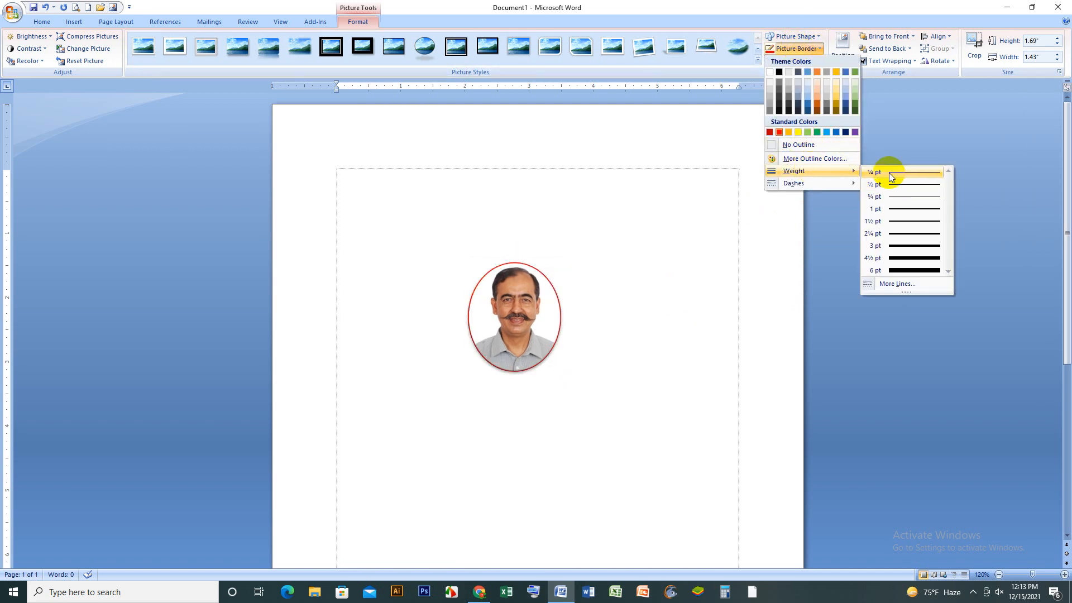
pyautogui.click(887, 210)
pyautogui.click(642, 290)
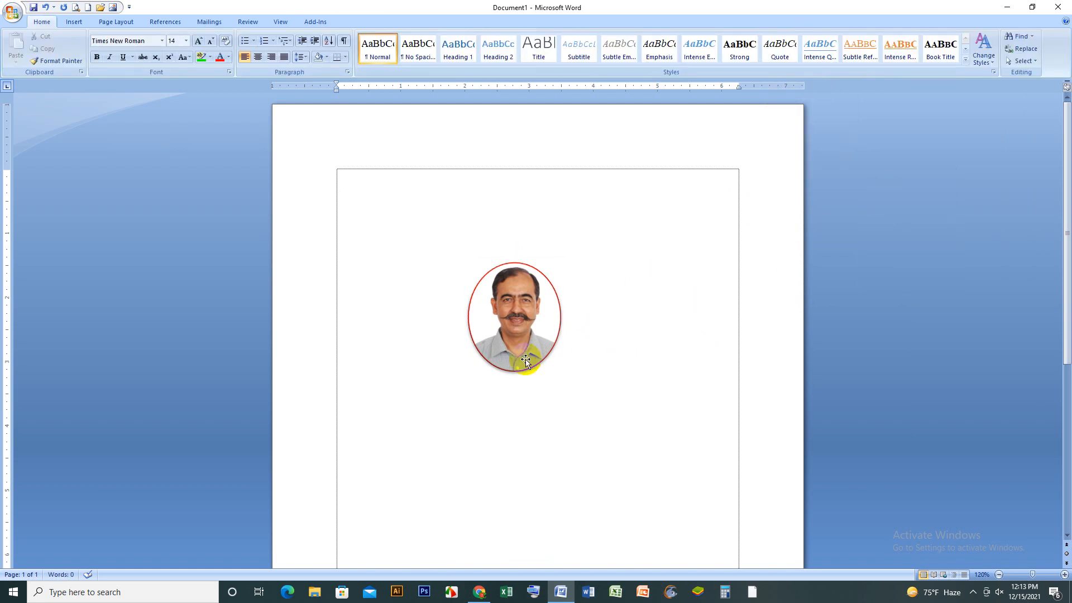
pyautogui.moveTo(508, 328); pyautogui.dragTo(729, 184)
pyautogui.click(658, 336)
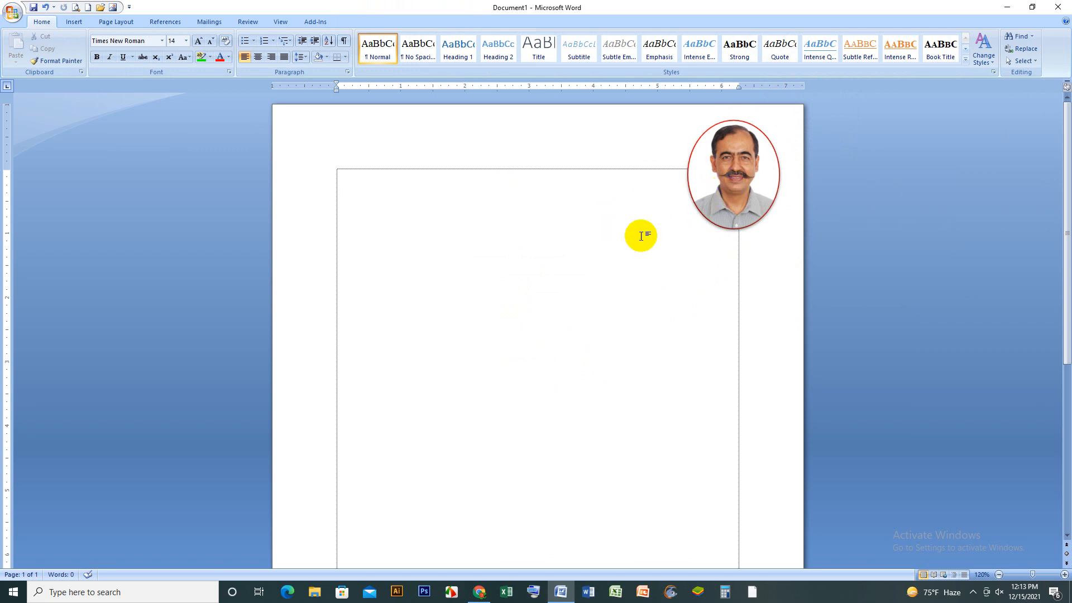
# Open the recent document "Mathe Creative and MCQ" and place the cursor at the end of question 2 a)
pyautogui.click(13, 12)
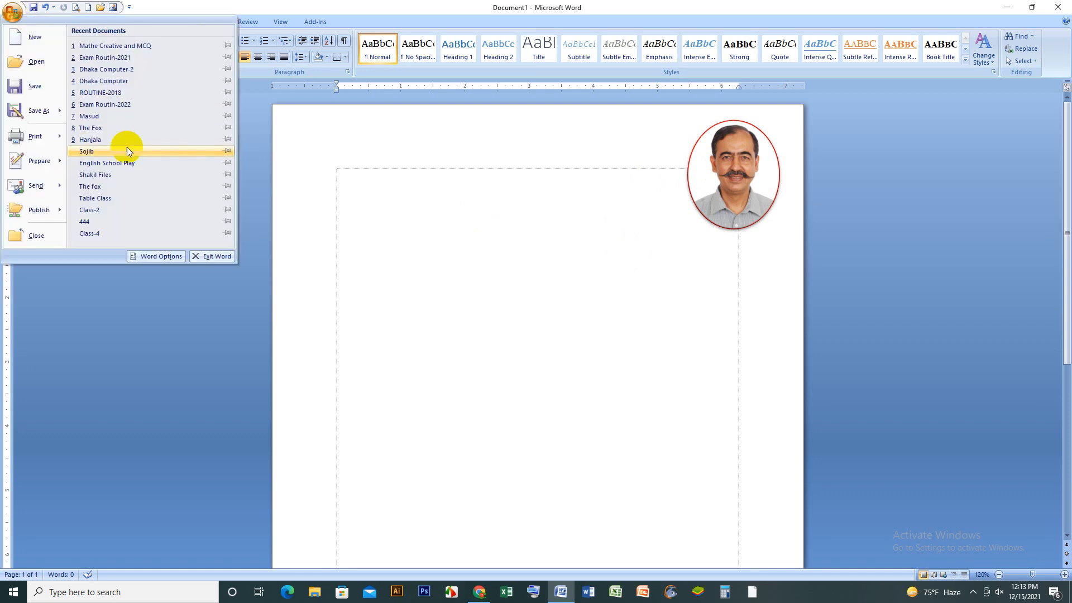
pyautogui.click(122, 48)
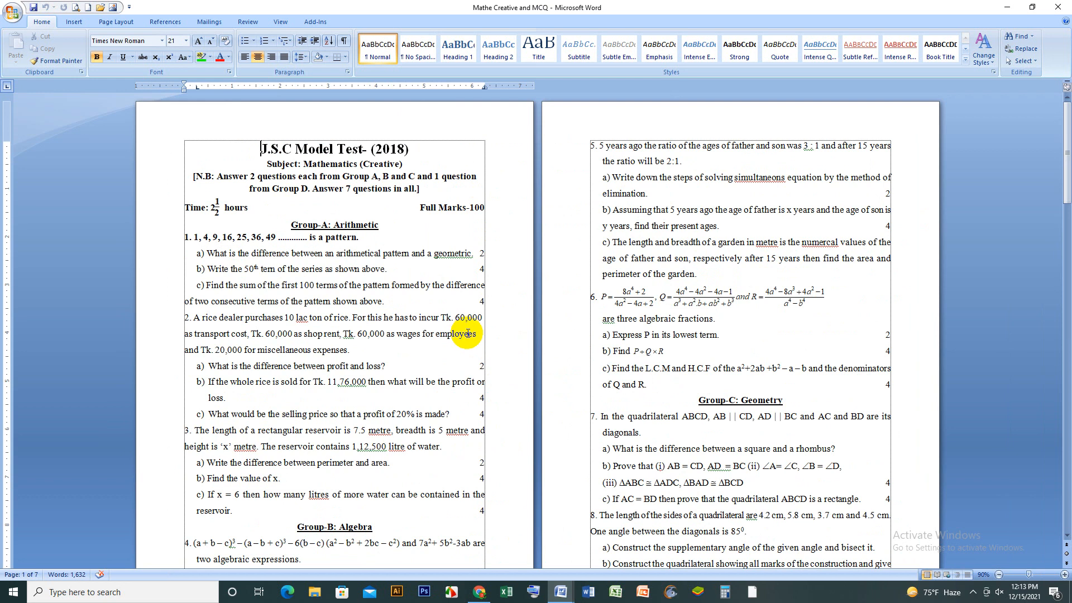
pyautogui.click(402, 367)
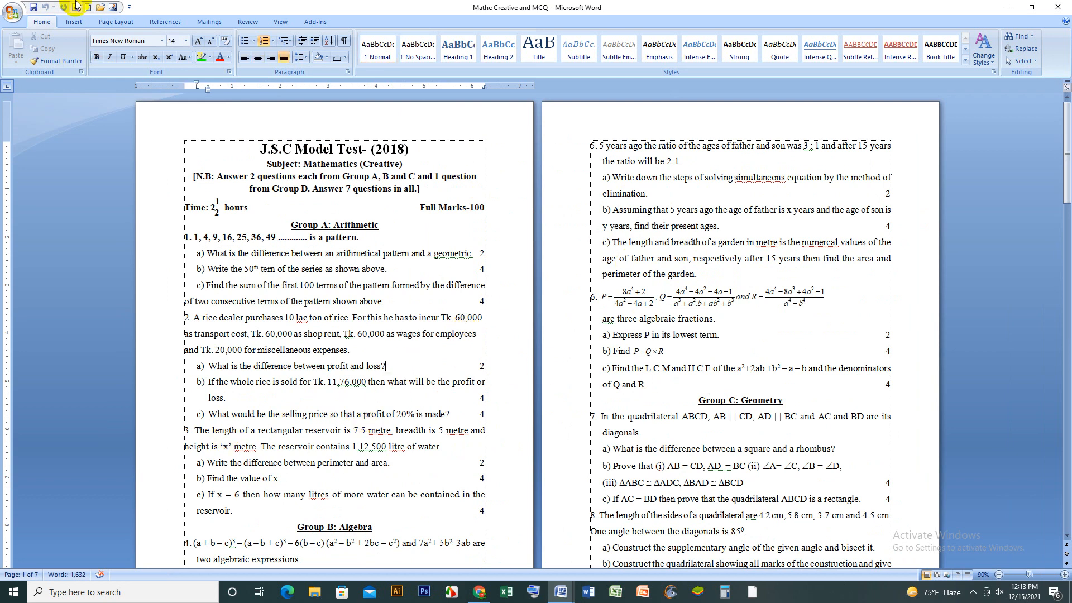
# Insert the picture "unnamed" from the Recents2 folder at the end of question 2 a)
pyautogui.click(74, 22)
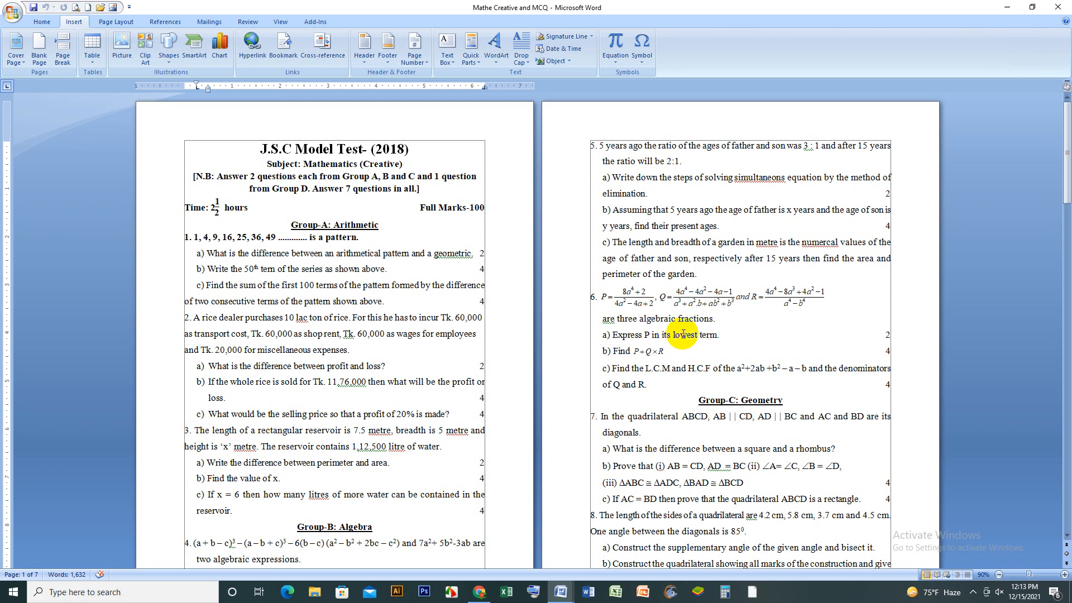
pyautogui.click(120, 41)
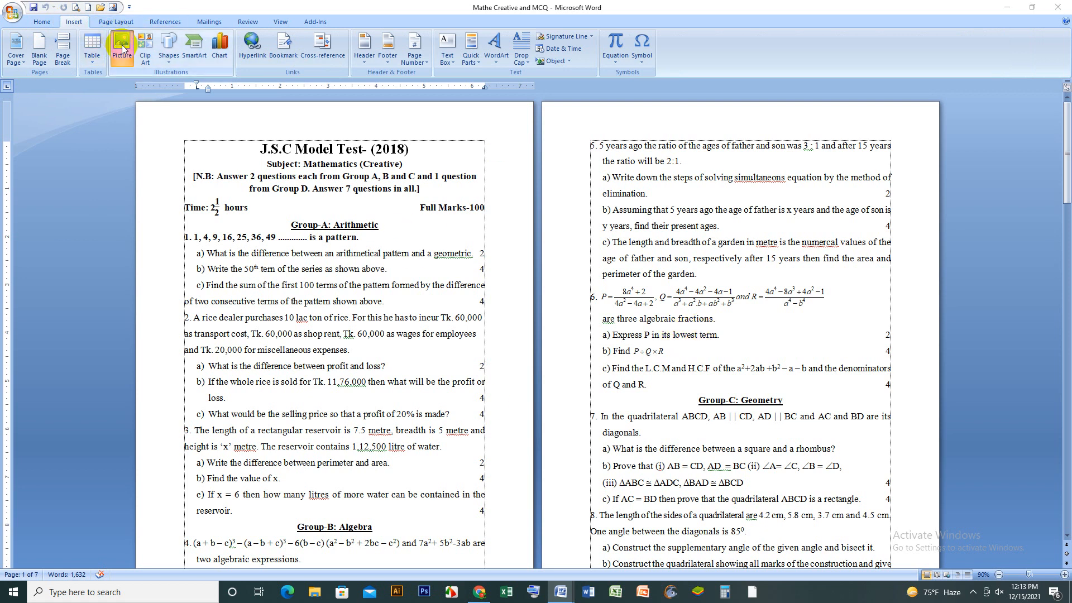
pyautogui.click(476, 285)
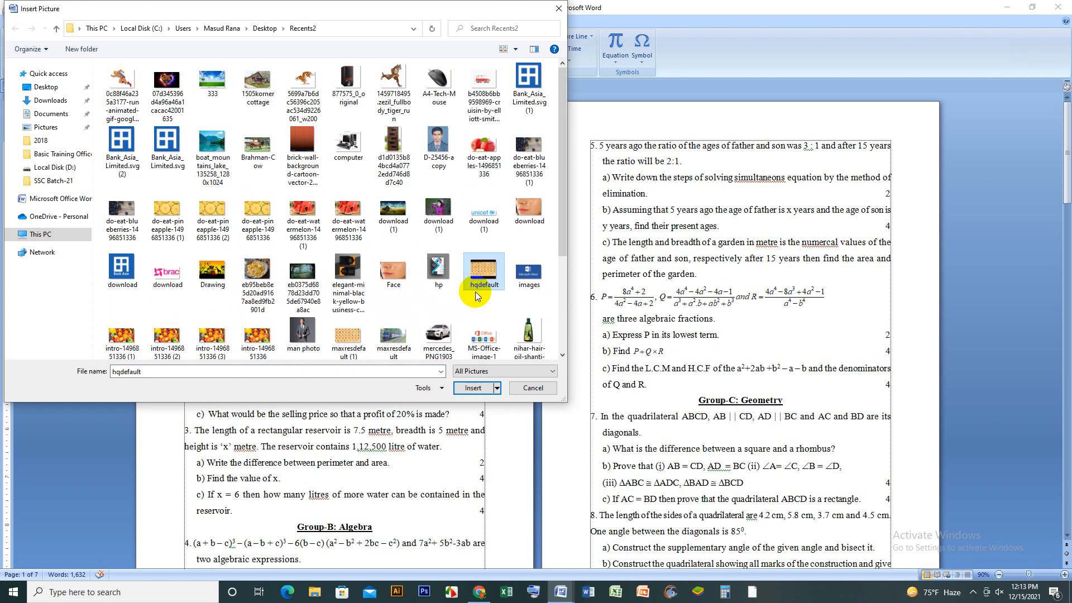
pyautogui.scroll(-3, 454, 264)
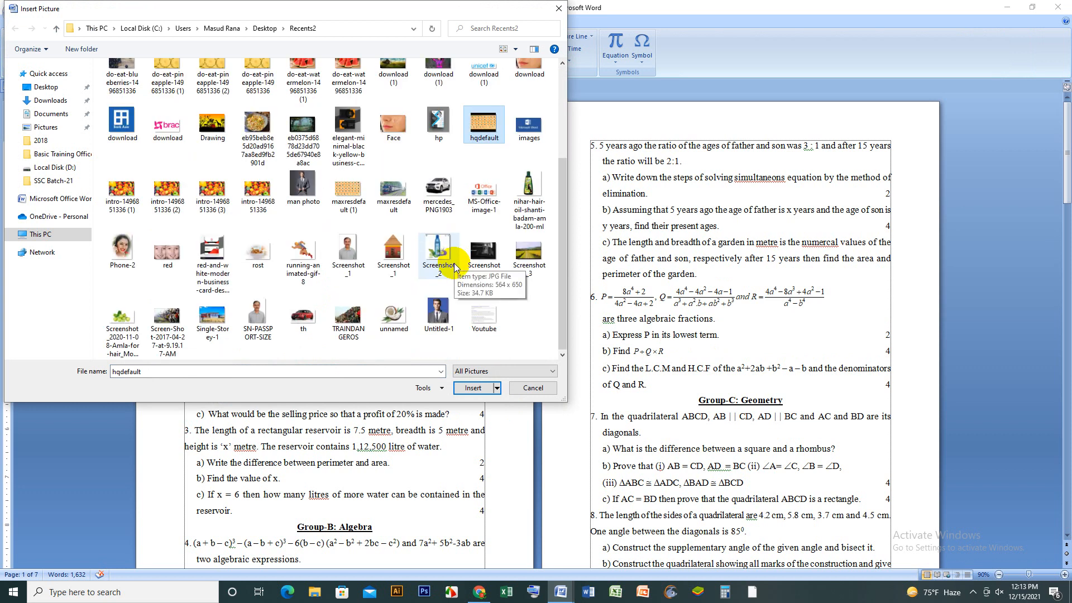
pyautogui.click(394, 318)
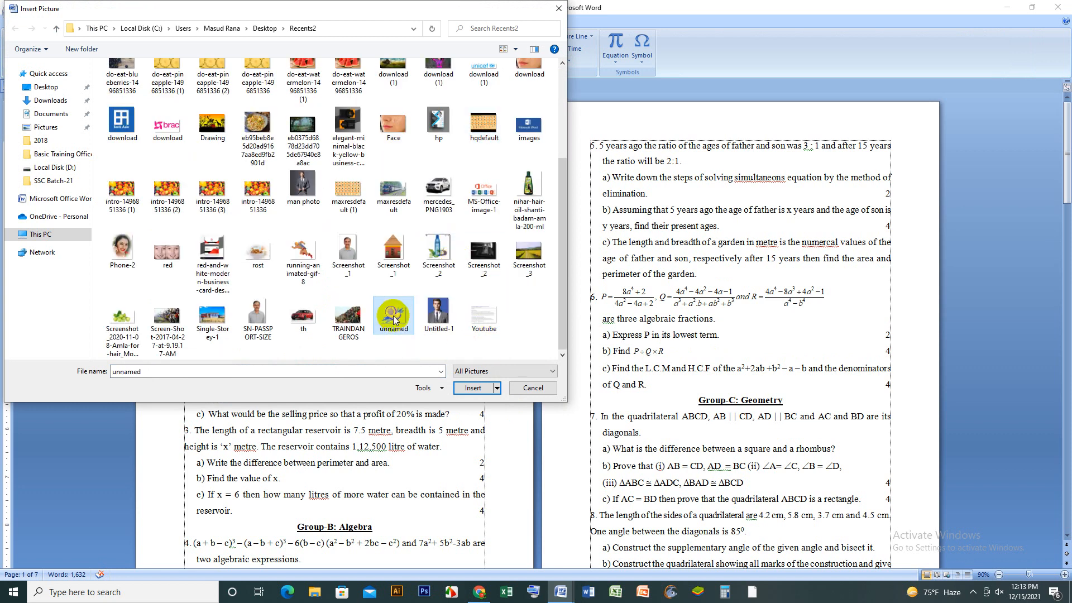
pyautogui.click(473, 387)
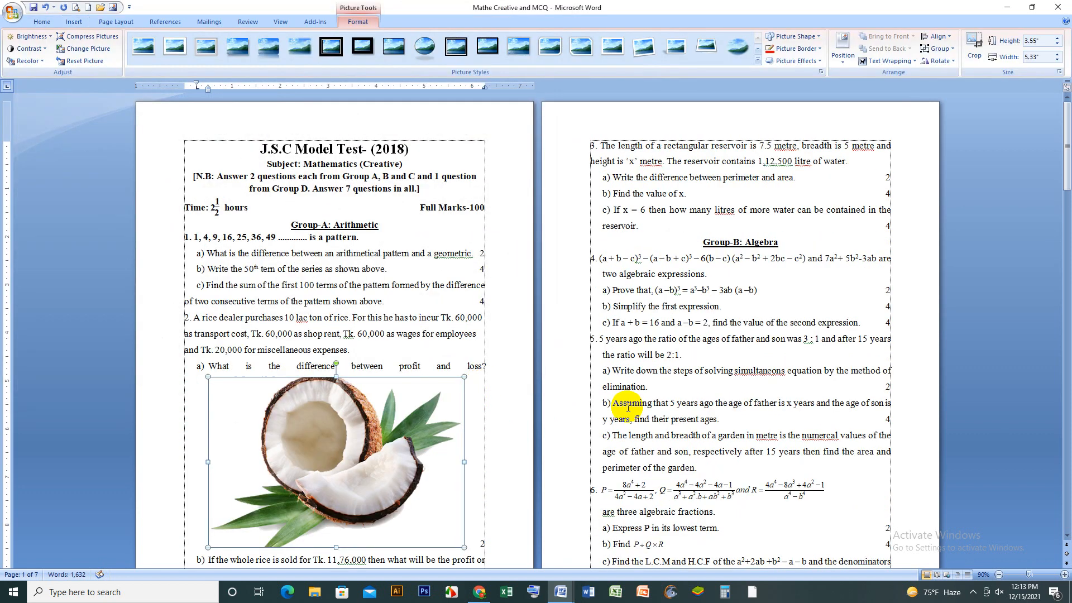
# Set the coconut picture's text wrapping to Behind Text
pyautogui.scroll(-2, 558, 441)
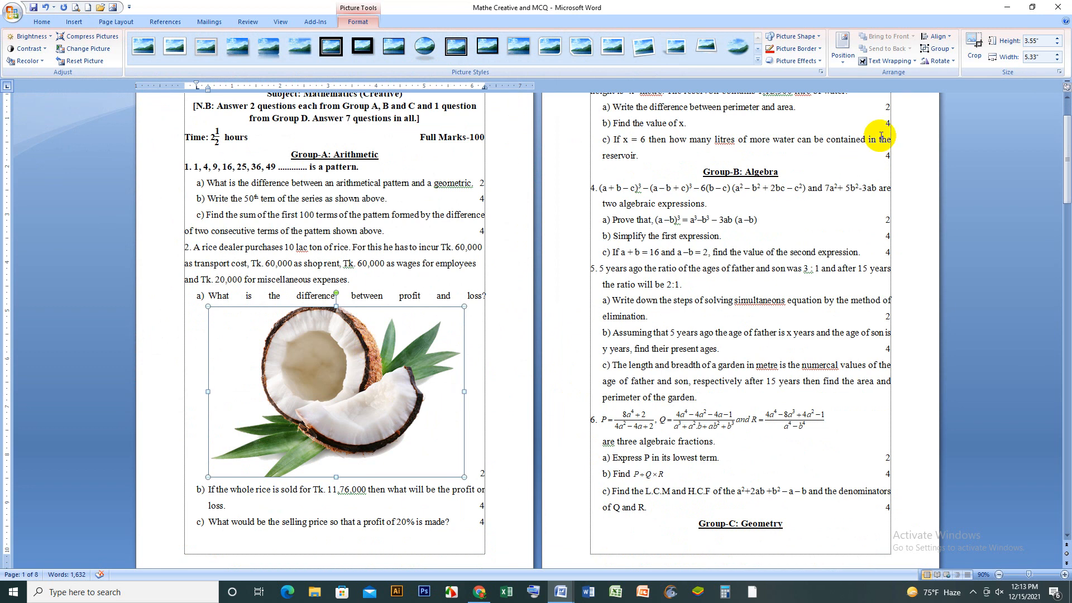
pyautogui.click(880, 62)
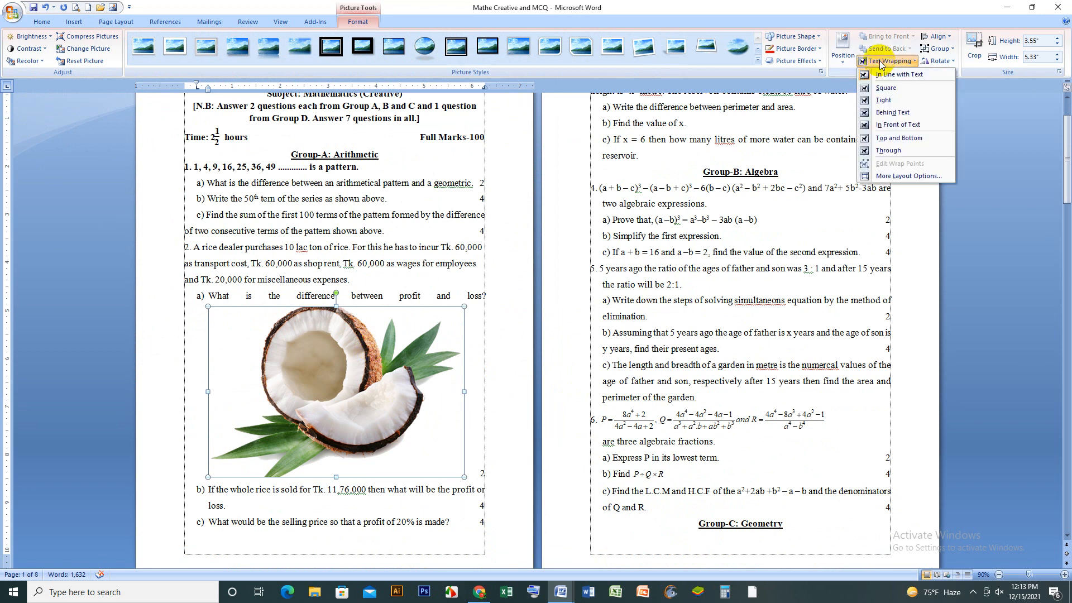
pyautogui.click(902, 111)
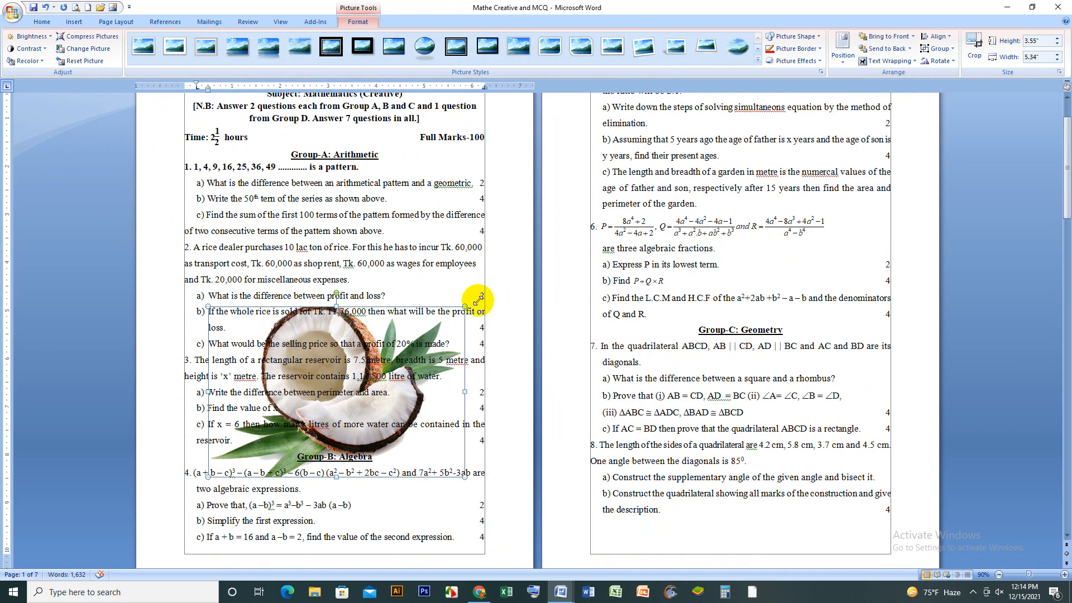
# Enlarge the coconut picture to about 4.59" high by 6.91" wide and move it up behind questions 1 to 3
pyautogui.moveTo(468, 308); pyautogui.dragTo(488, 256)
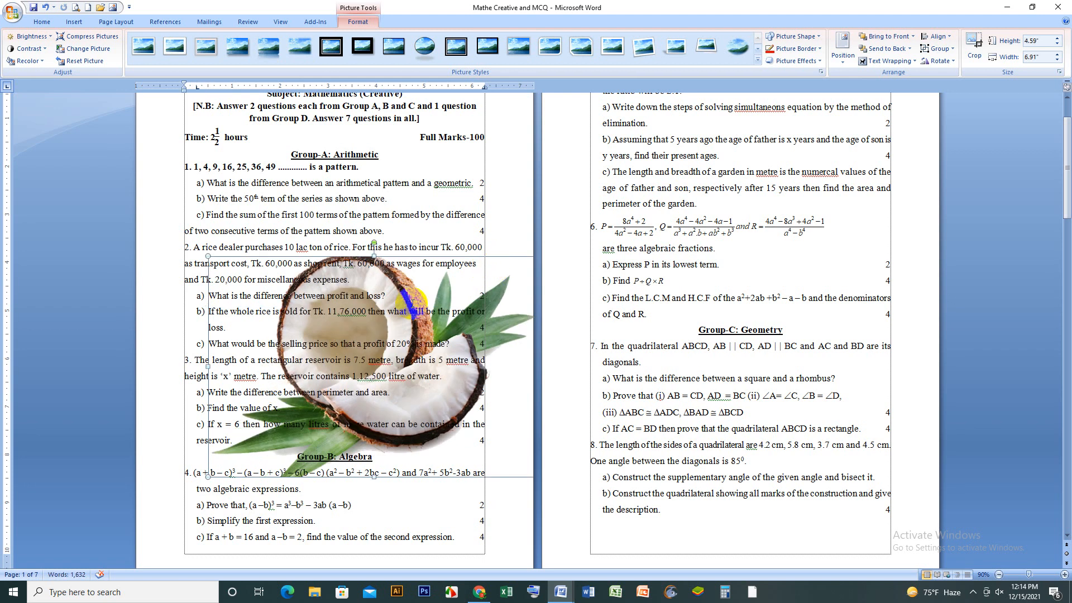
pyautogui.moveTo(409, 279); pyautogui.dragTo(365, 216)
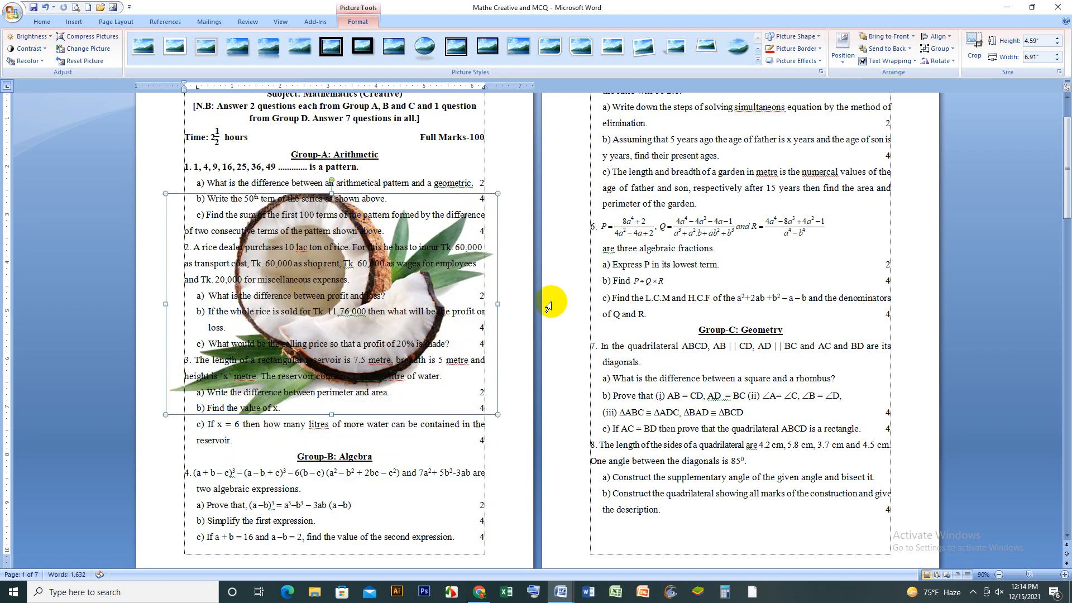
pyautogui.click(475, 447)
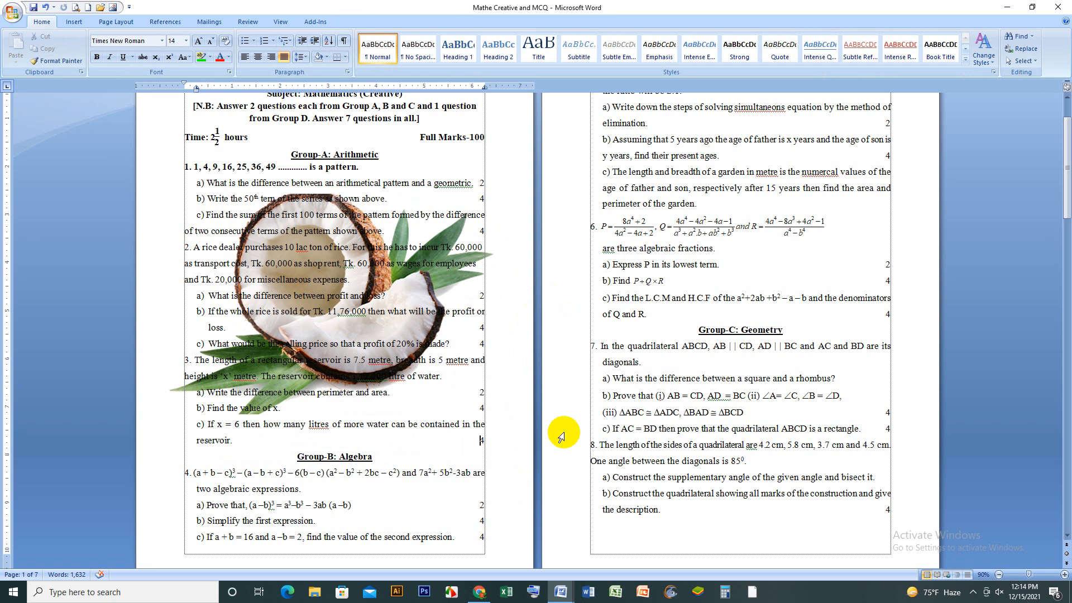
pyautogui.click(320, 362)
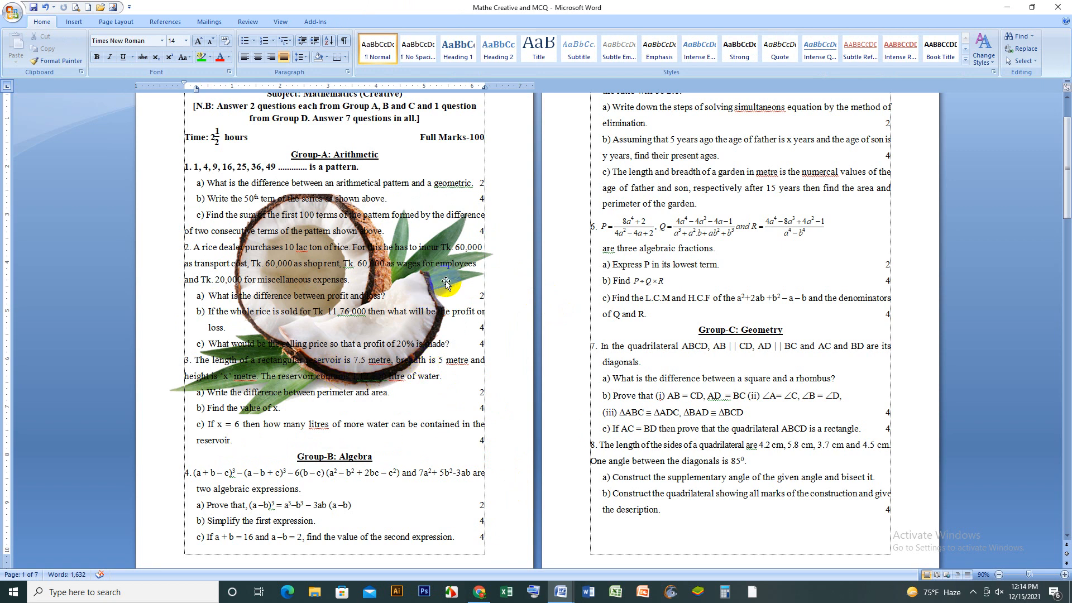
# Raise the coconut picture's brightness to +30 %
pyautogui.click(452, 279)
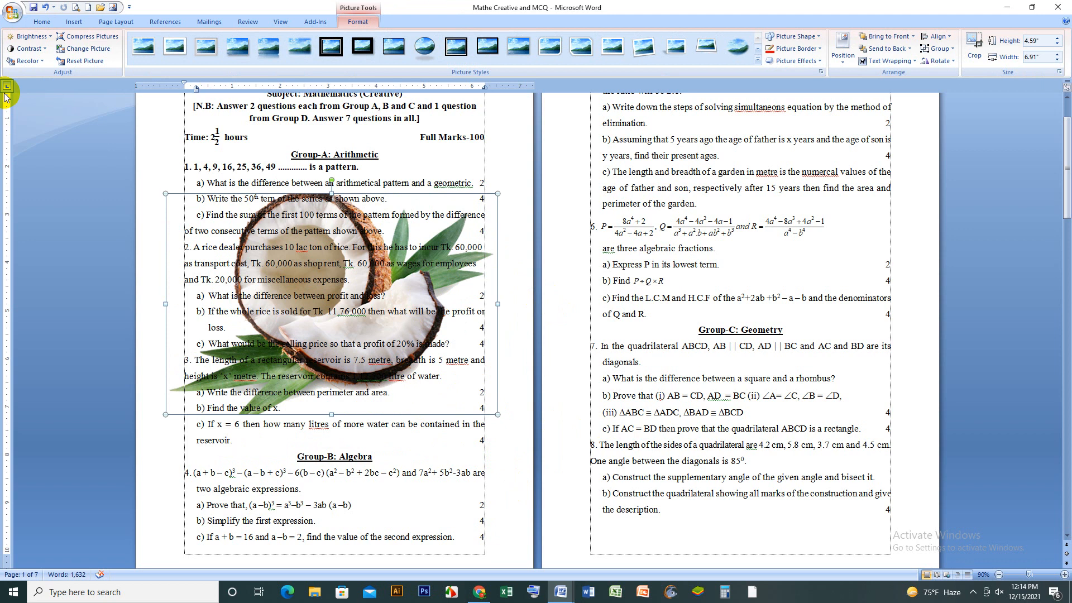
pyautogui.click(31, 36)
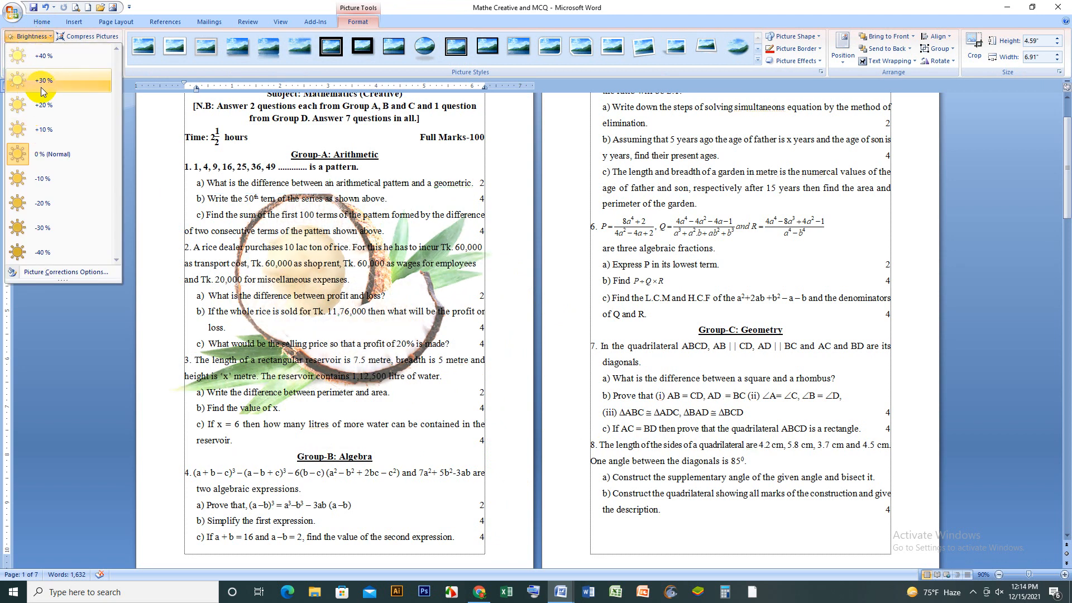
pyautogui.click(42, 88)
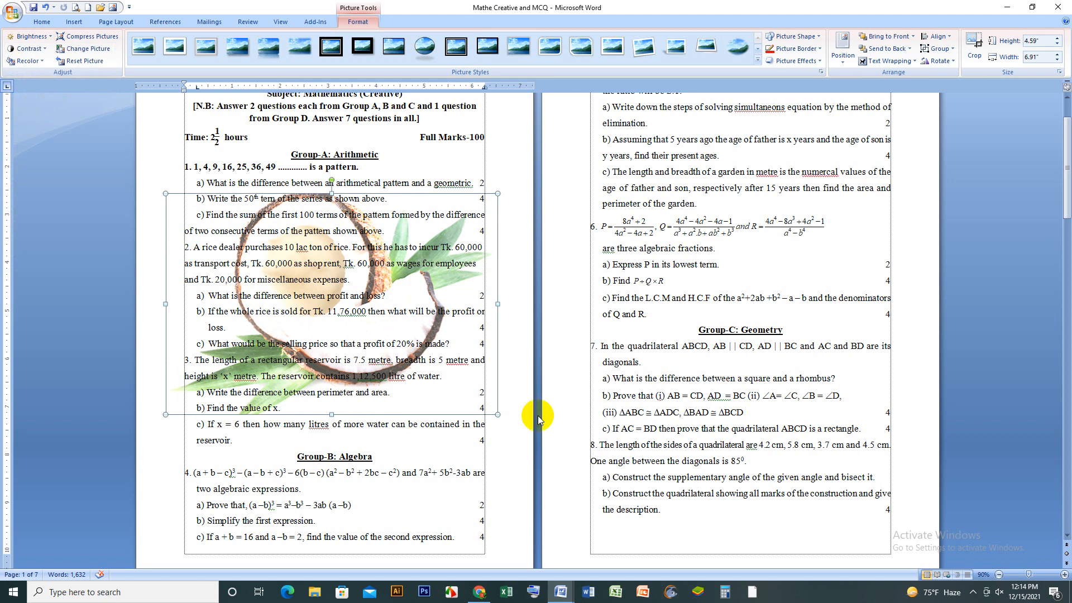
# Shrink the coconut picture to about 3.8" high by 5.71" wide and shift it slightly up behind questions 1 and 2
pyautogui.moveTo(497, 414); pyautogui.dragTo(440, 376)
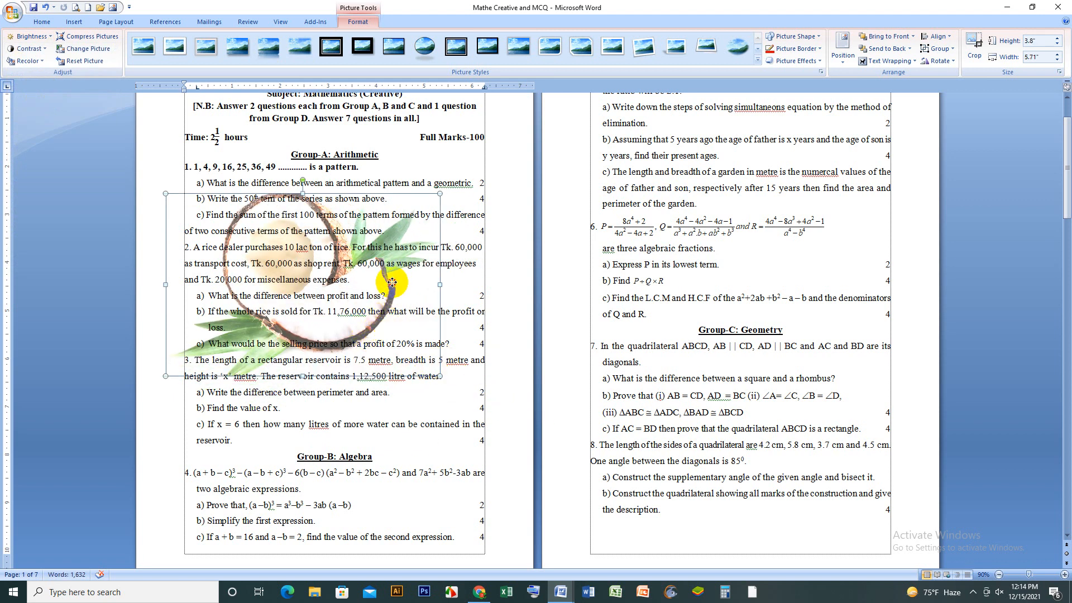
pyautogui.moveTo(392, 282); pyautogui.dragTo(401, 272)
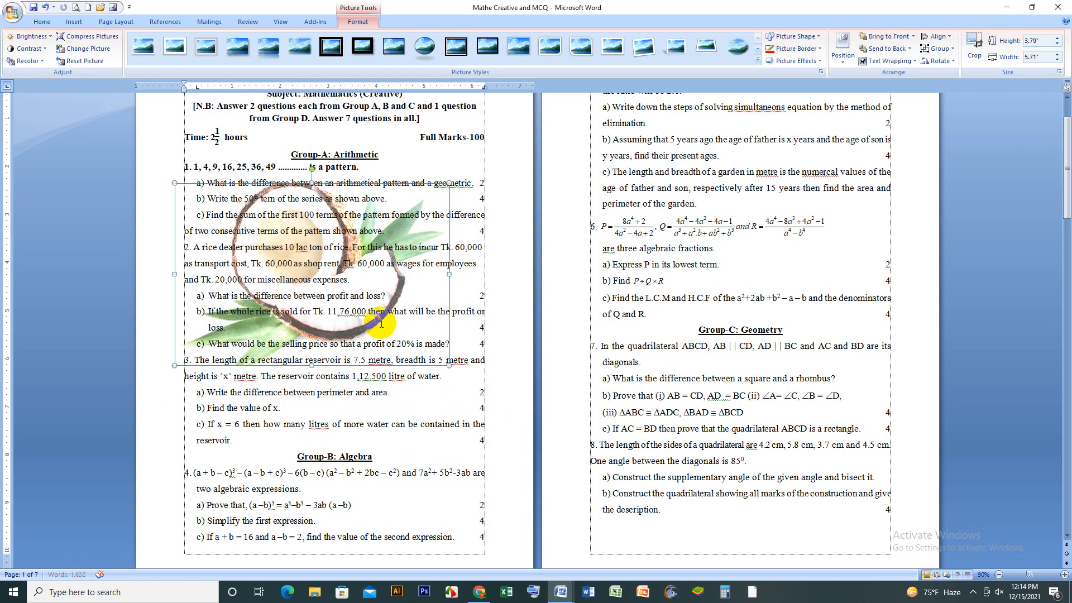
pyautogui.click(473, 378)
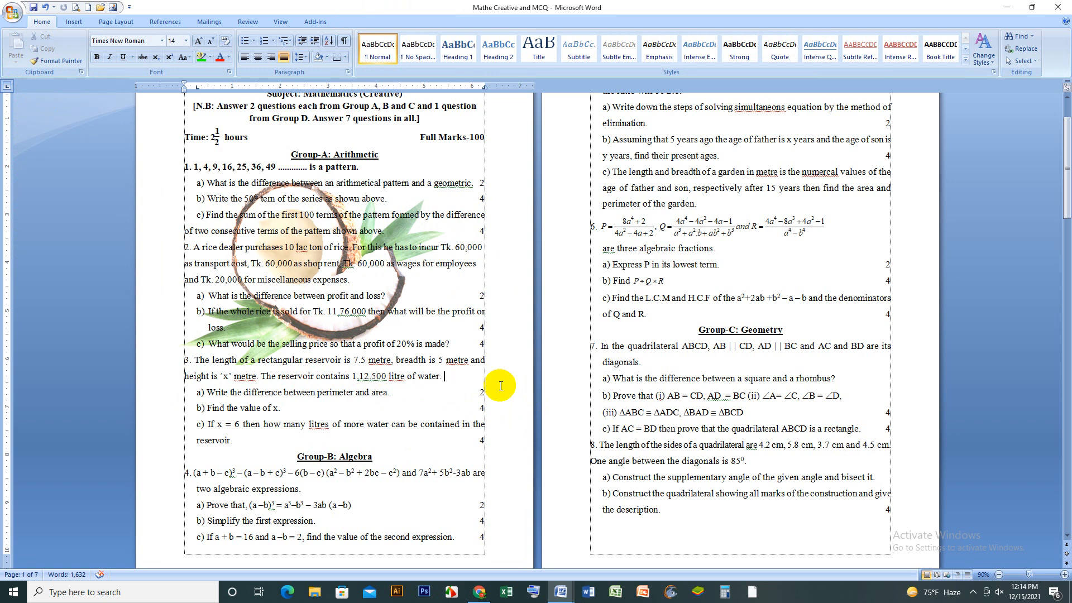
# Set the coconut picture's text wrapping to In Front of Text
pyautogui.click(403, 281)
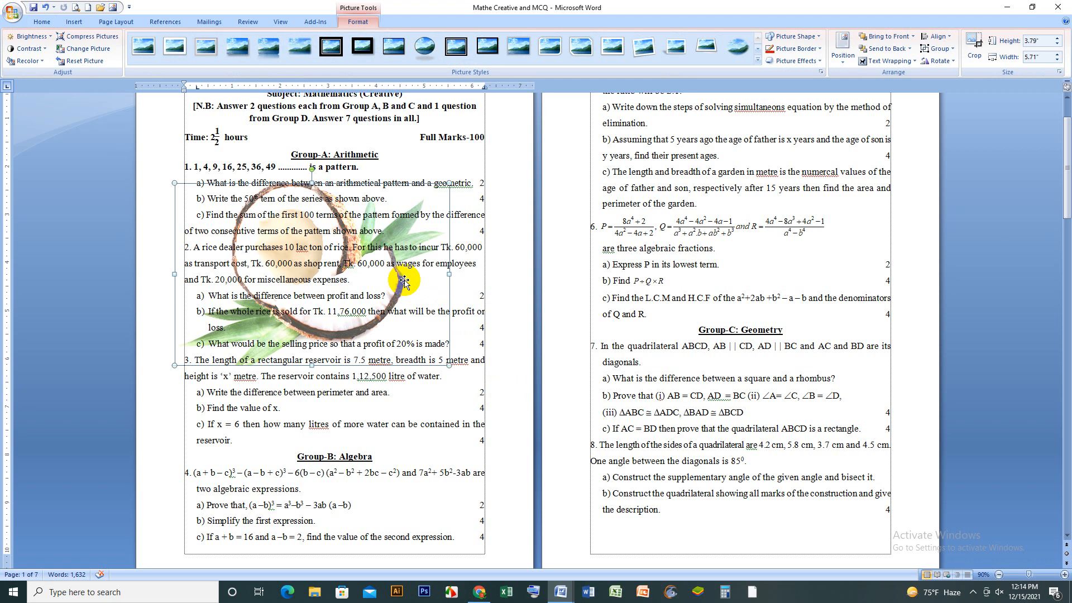
pyautogui.click(884, 62)
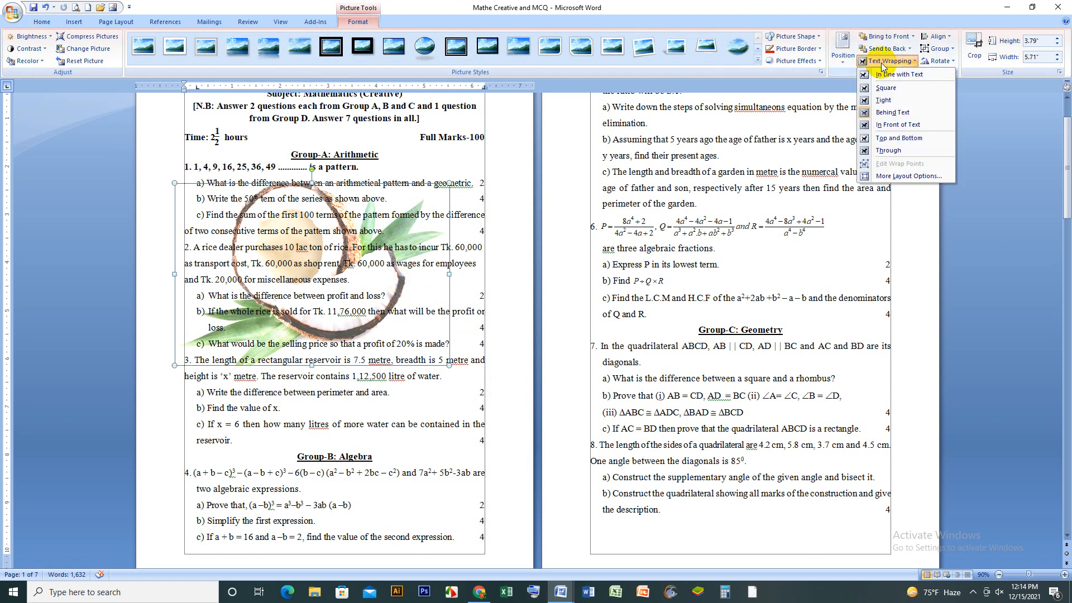
pyautogui.click(899, 124)
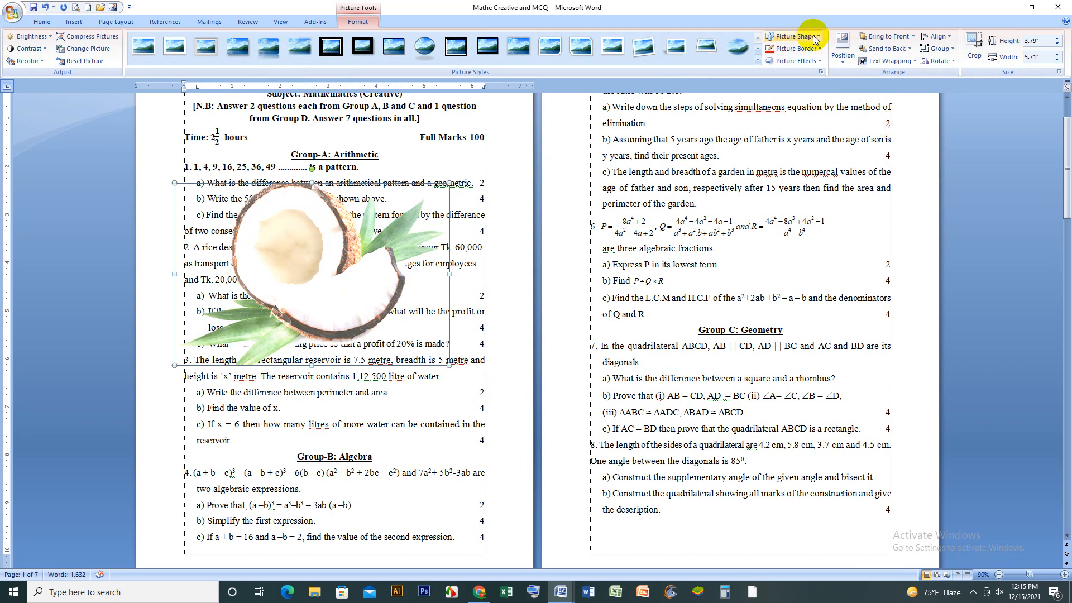
# Apply Square wrapping to the coconut picture, then shrink it to about 1.65" high by 2.49" wide between questions 1 c) and 2
pyautogui.click(888, 61)
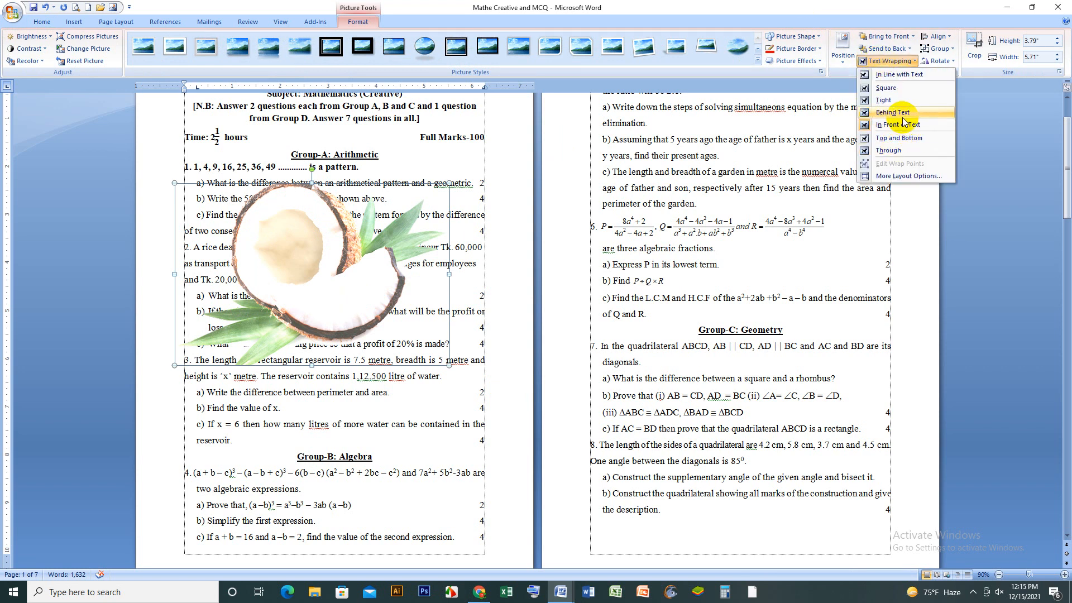
pyautogui.click(881, 87)
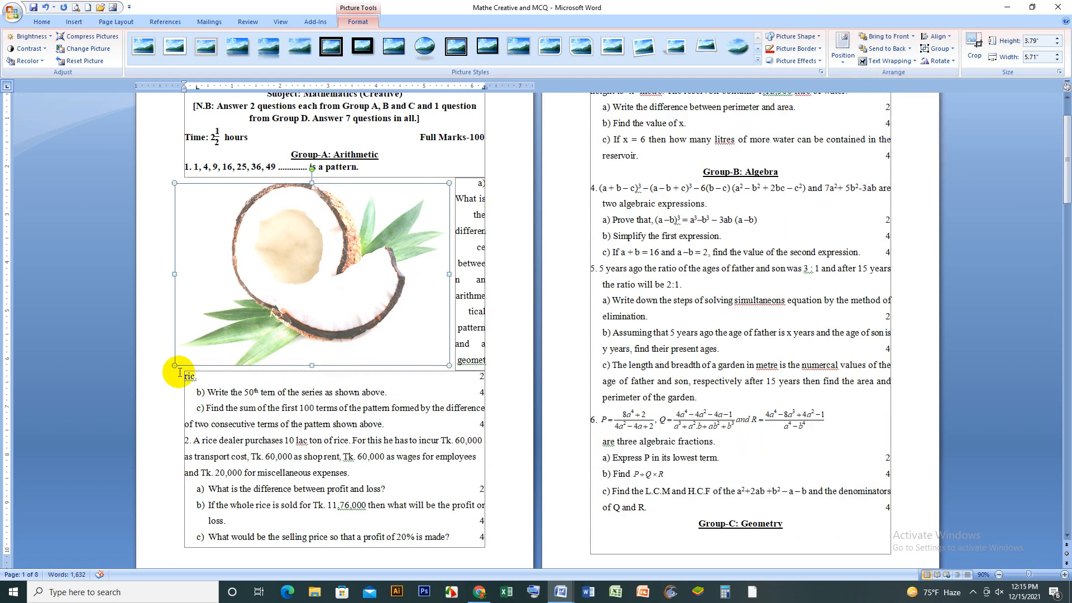
pyautogui.moveTo(174, 365); pyautogui.dragTo(266, 305)
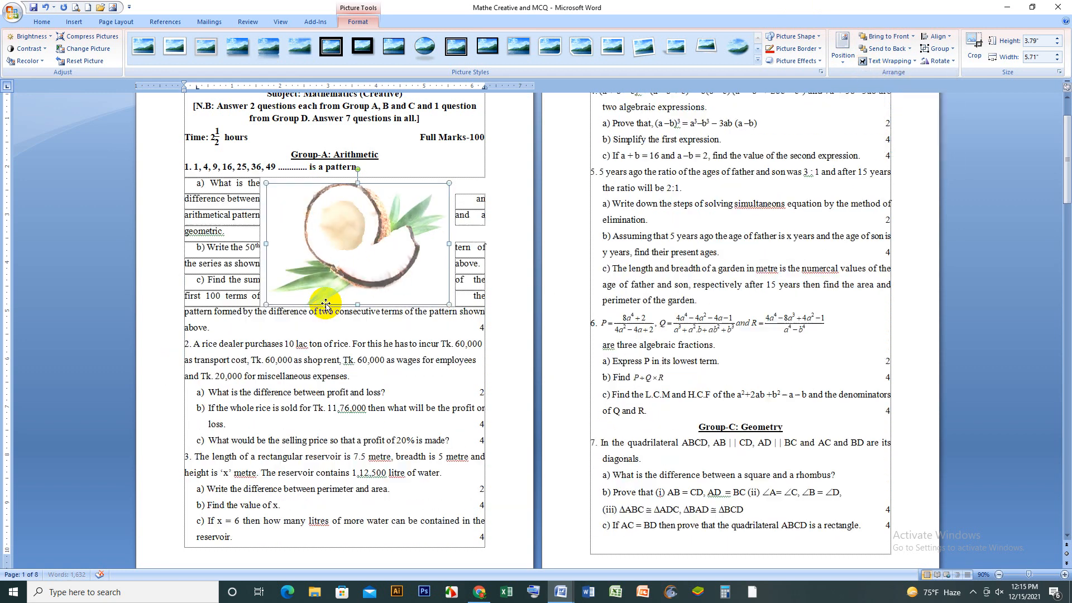
pyautogui.moveTo(377, 246); pyautogui.dragTo(351, 293)
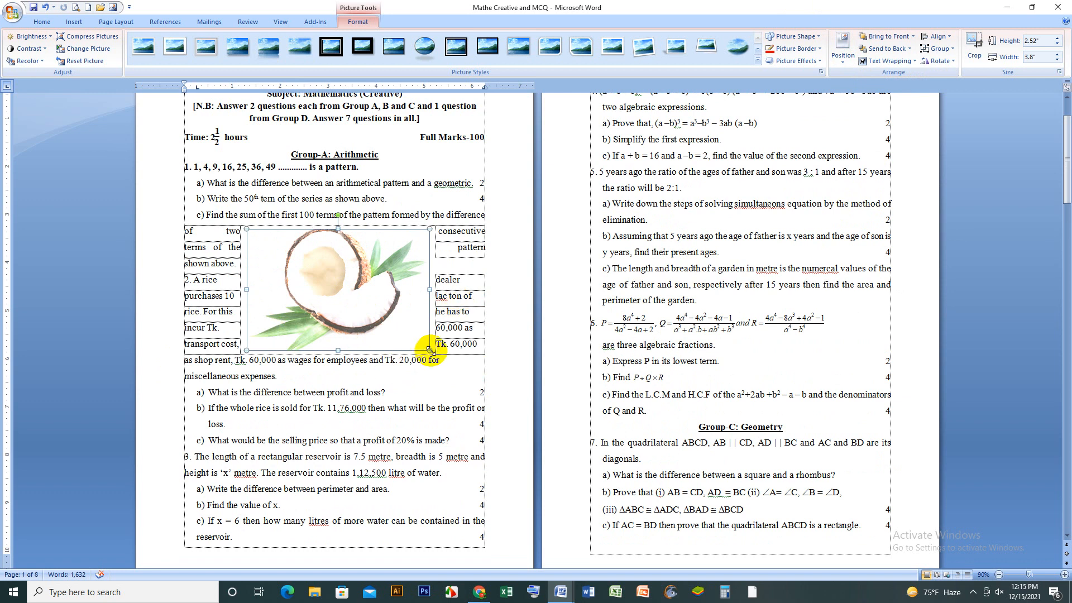
pyautogui.moveTo(424, 345); pyautogui.dragTo(361, 303)
pyautogui.moveTo(321, 275); pyautogui.dragTo(346, 275)
# Reset the coconut picture's brightness to 0 % (Normal) and set its picture shape to a plain rectangle
pyautogui.click(32, 36)
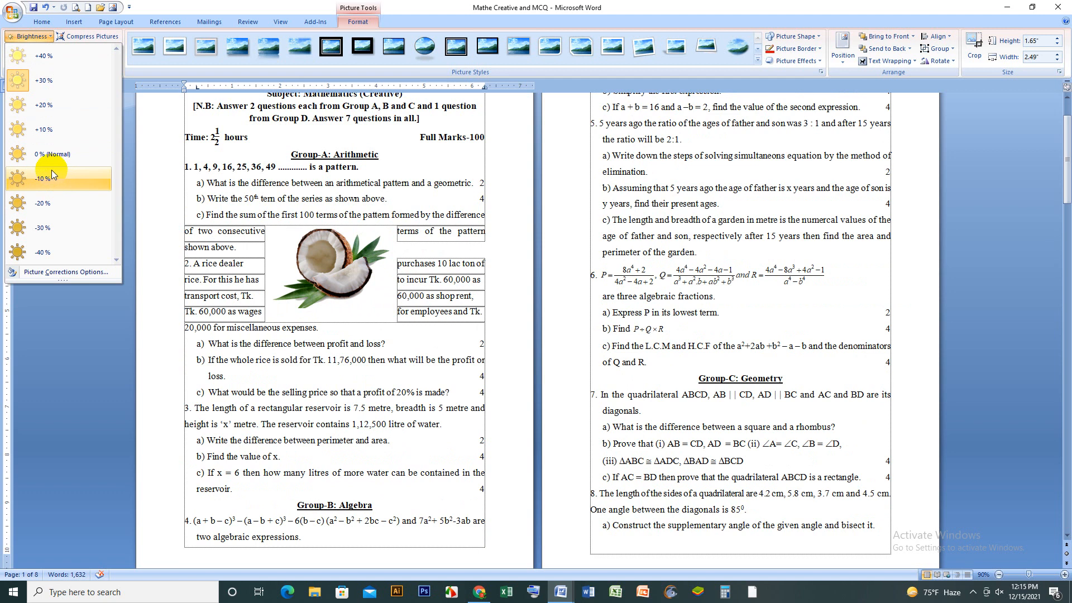
pyautogui.click(49, 157)
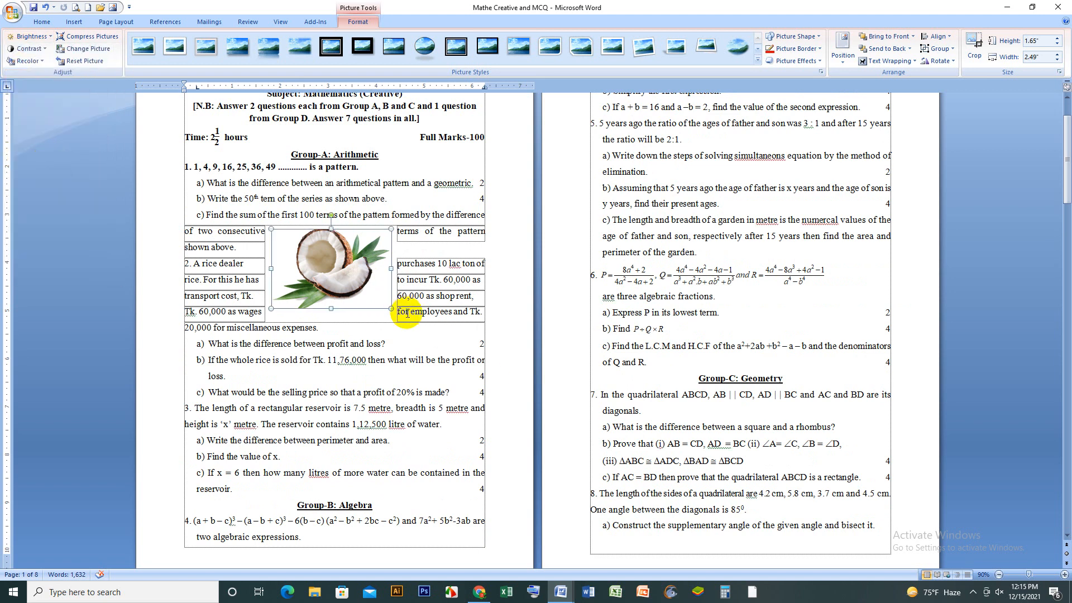
pyautogui.click(781, 36)
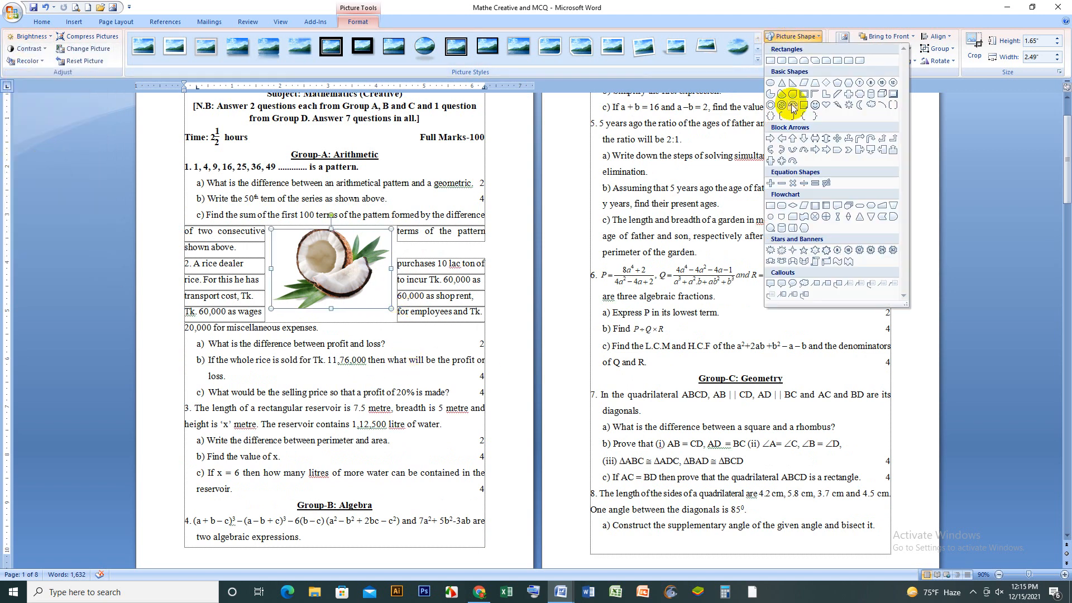
pyautogui.click(772, 62)
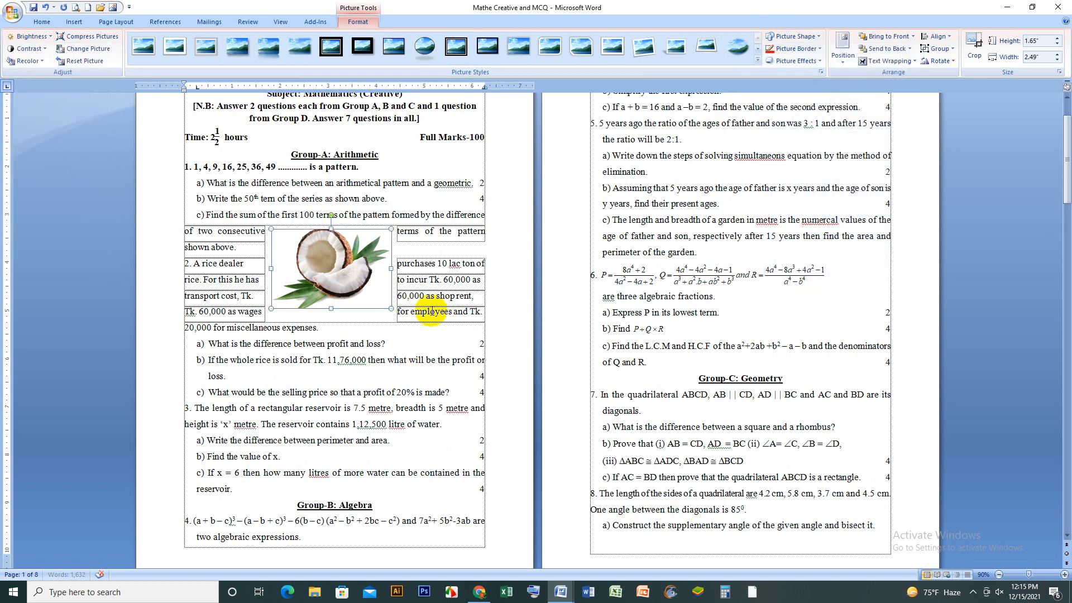
# Enlarge the coconut picture to about 1.84" high by 2.77" wide
pyautogui.click(418, 186)
pyautogui.click(343, 271)
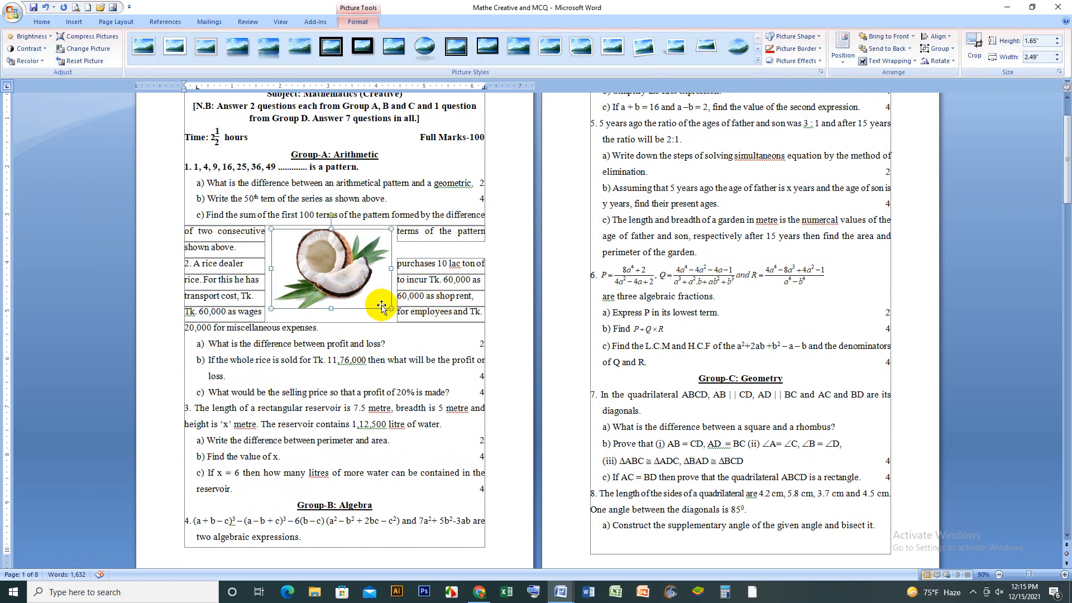
pyautogui.moveTo(391, 308); pyautogui.dragTo(400, 318)
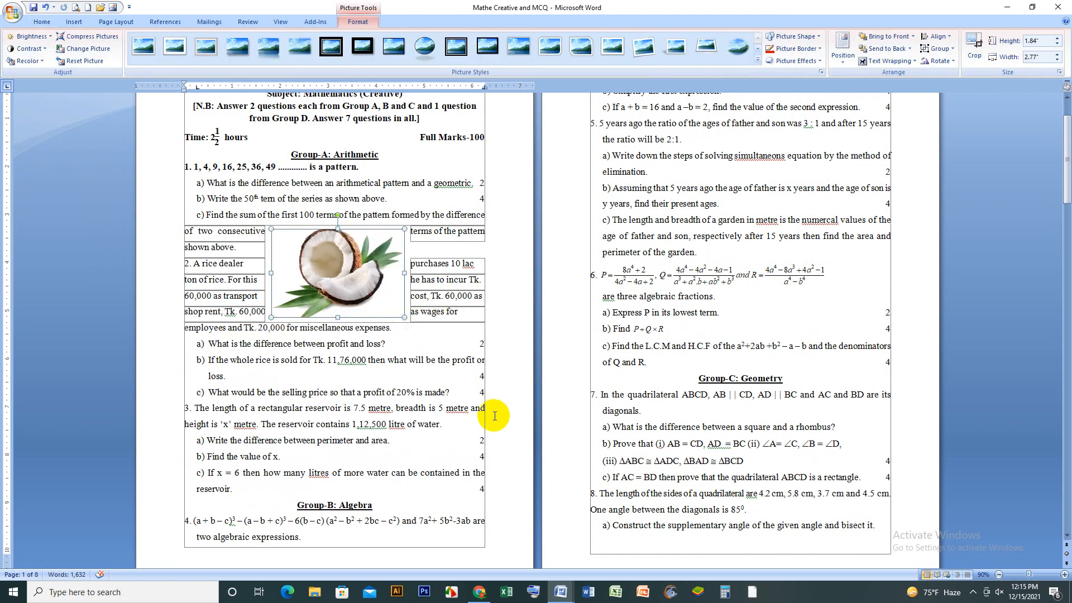
# Try Through text wrapping on the coconut picture, then set its wrapping back to Square
pyautogui.click(877, 62)
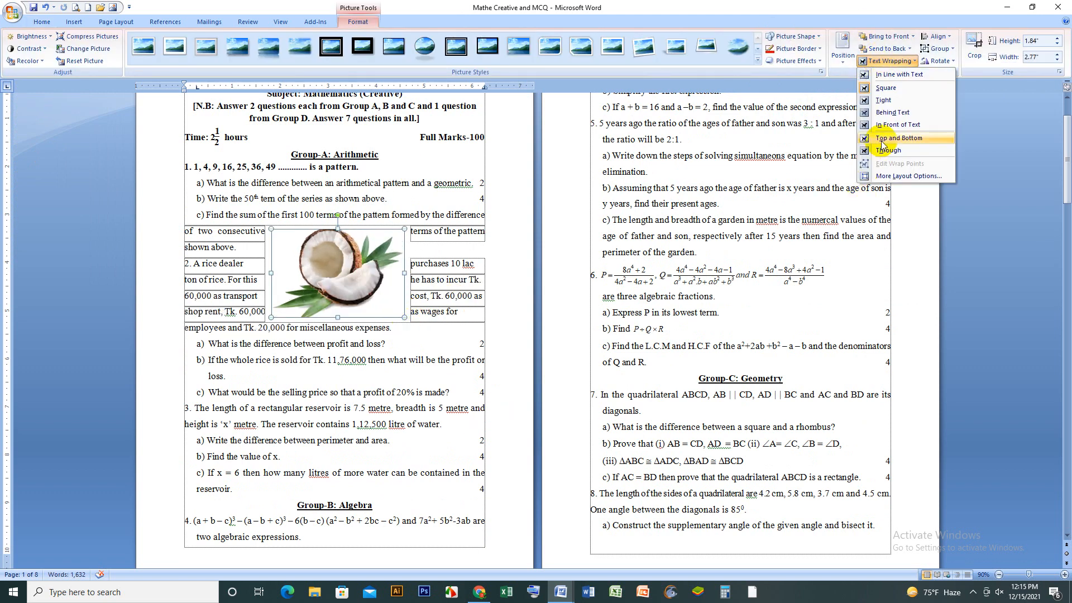
pyautogui.click(889, 150)
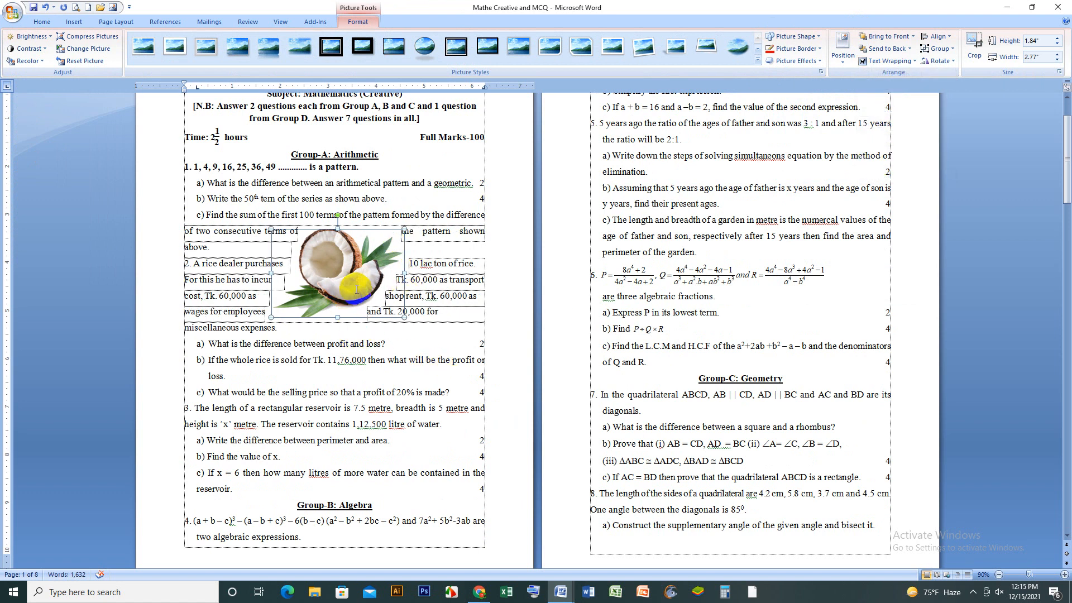
pyautogui.click(891, 63)
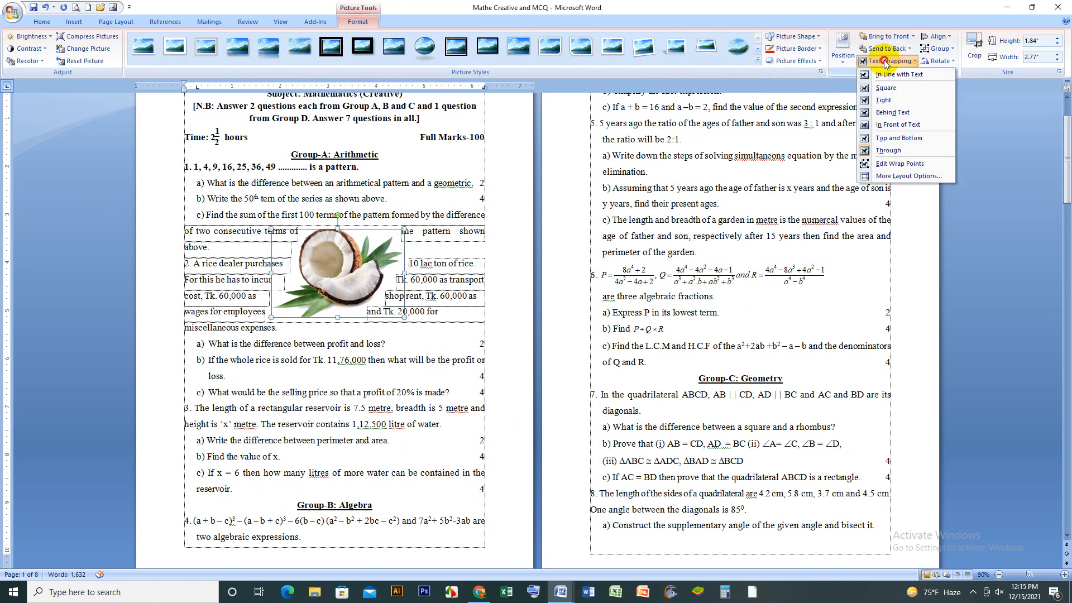
pyautogui.click(886, 89)
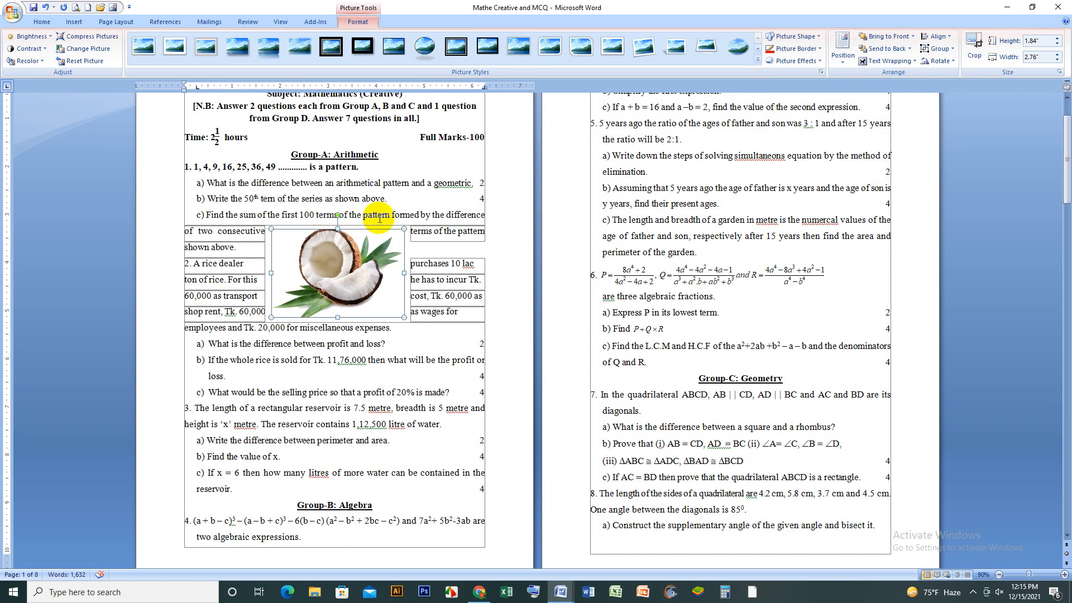
# Move the coconut picture to question 5 c) on the second page, then delete it from the document
pyautogui.moveTo(342, 272); pyautogui.dragTo(739, 223)
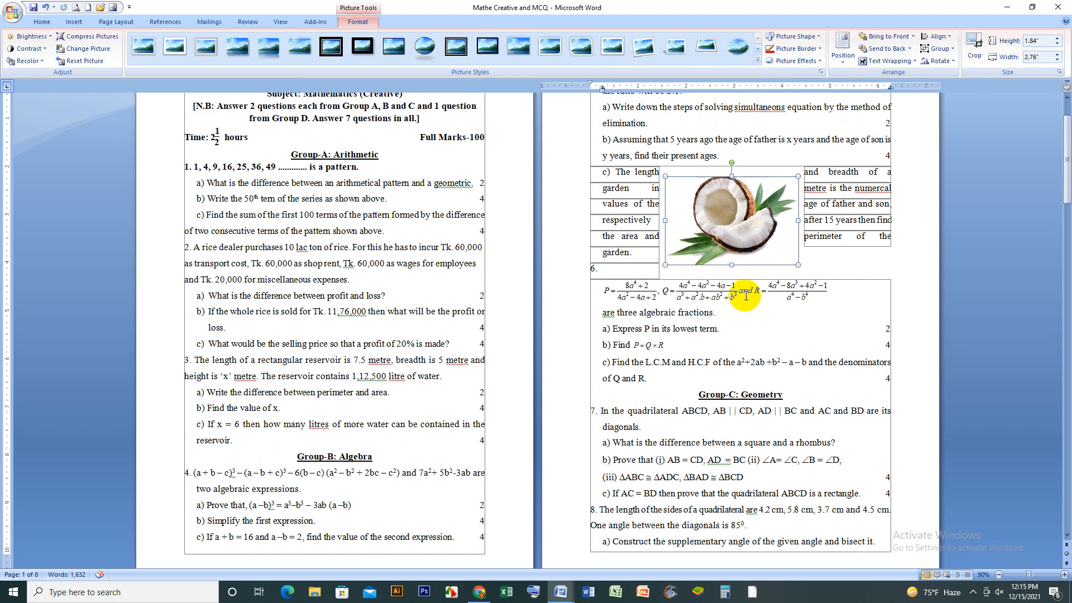
pyautogui.click(65, 25)
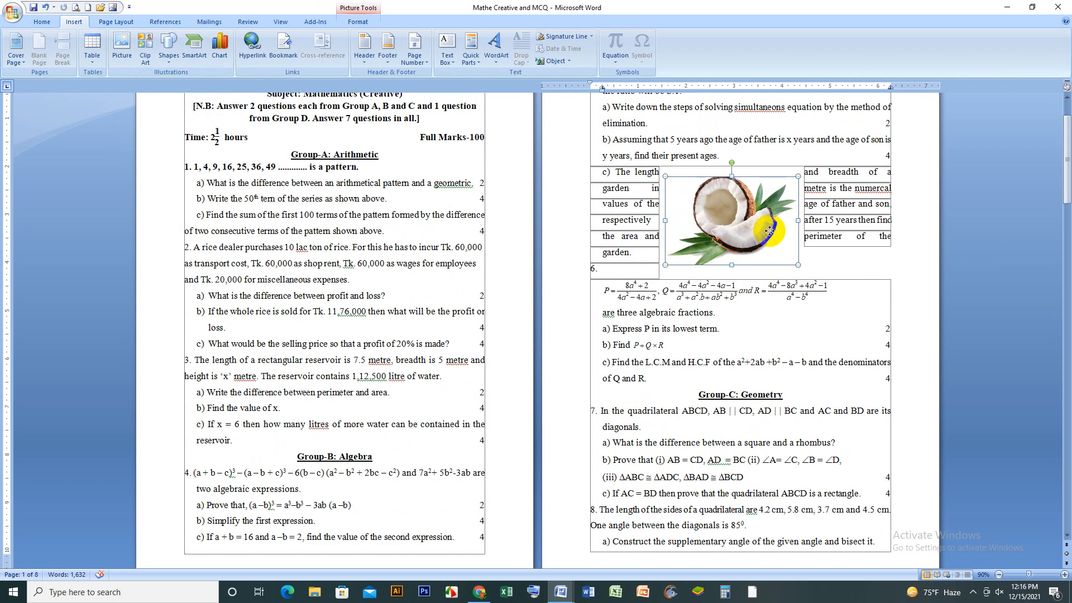
pyautogui.press('Delete')
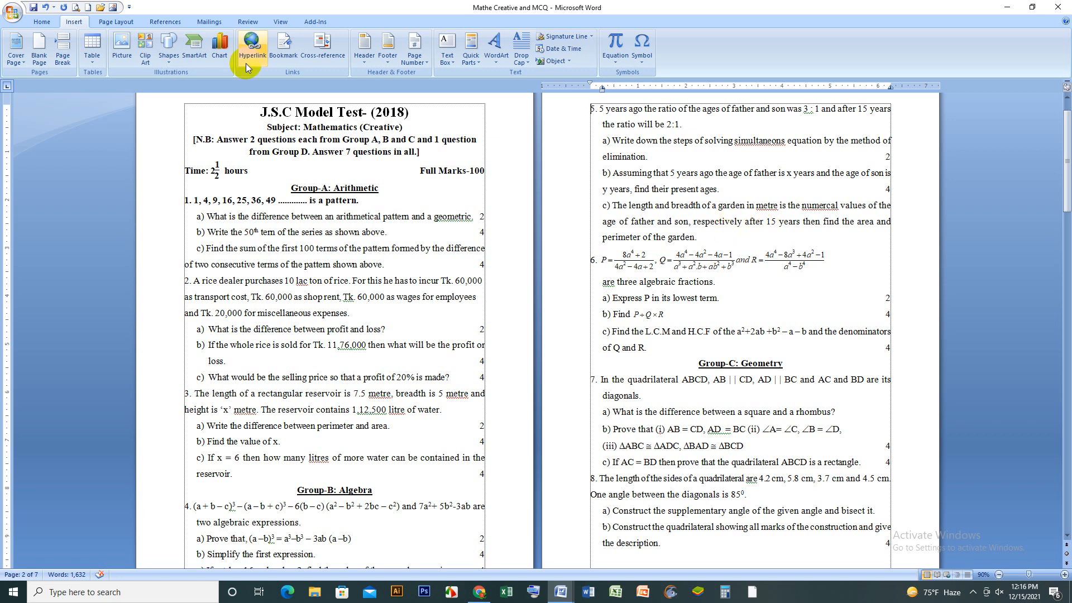
# Search the clip art for "computer" and insert the computer-with-globe clip on a blue background before question 5
pyautogui.click(146, 51)
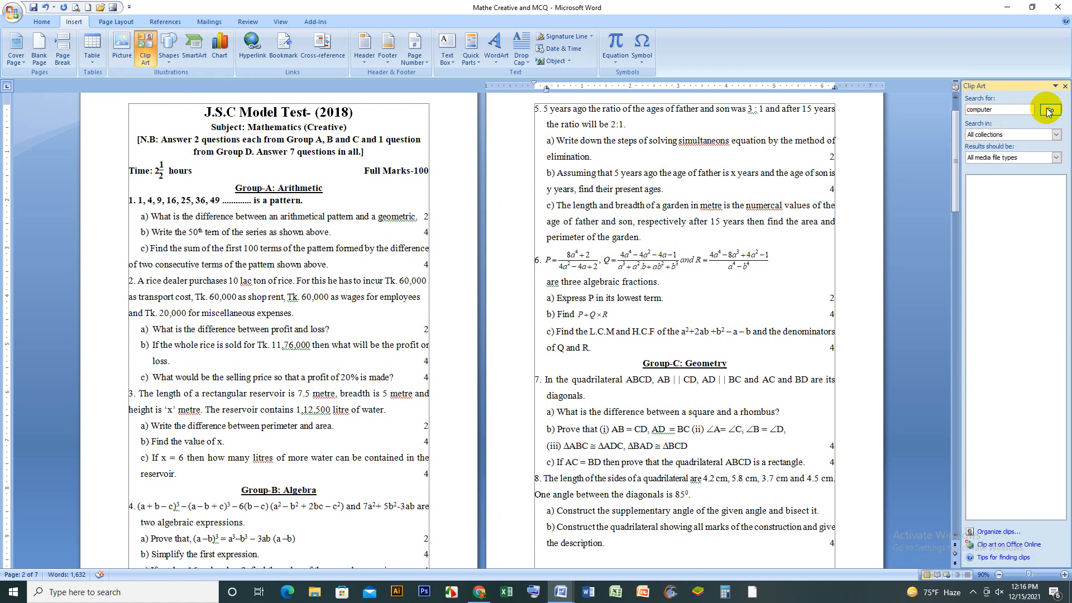
pyautogui.click(1048, 110)
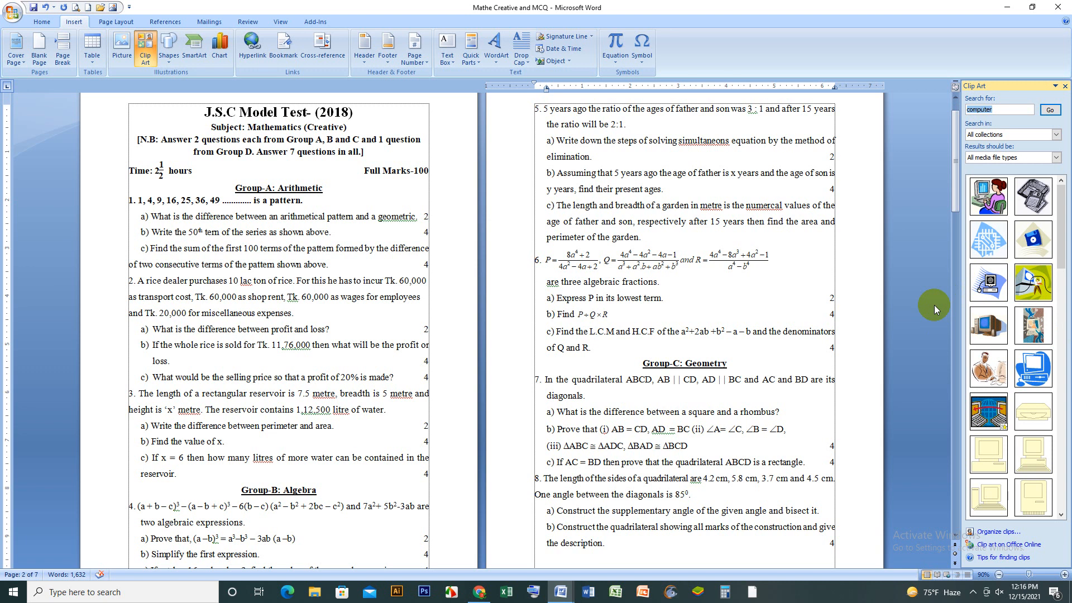
pyautogui.click(992, 298)
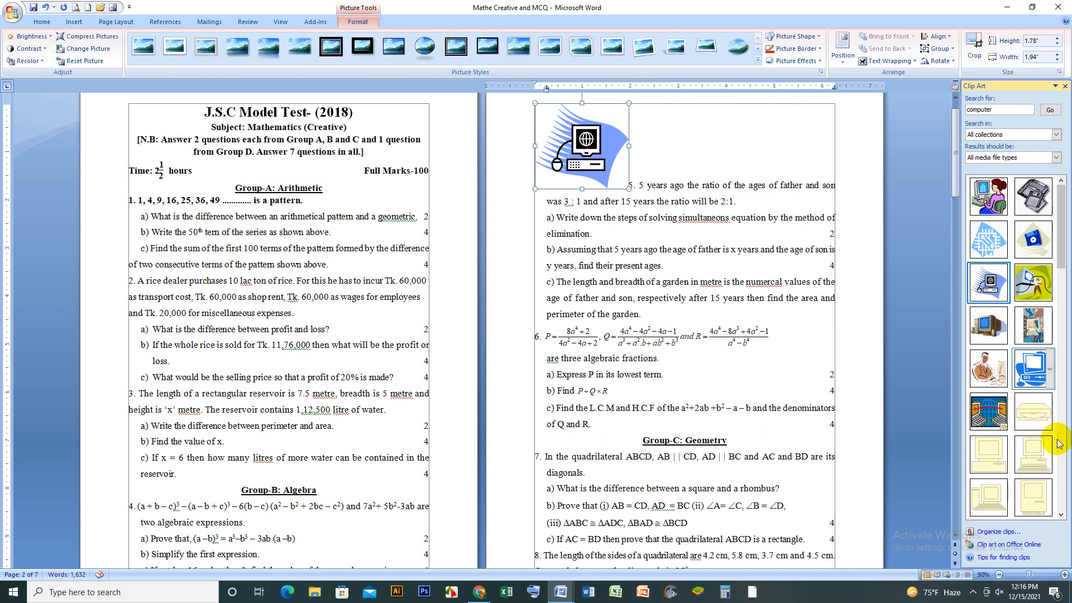
# Set the computer clip's text wrapping to In Front of Text
pyautogui.scroll(1, 725, 351)
pyautogui.click(740, 186)
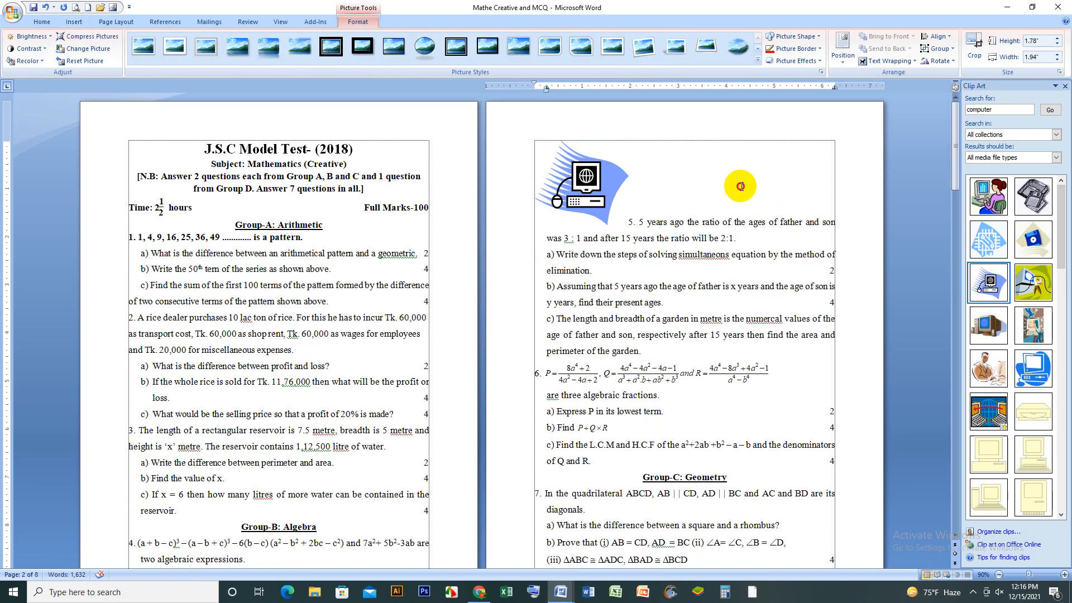
pyautogui.click(591, 184)
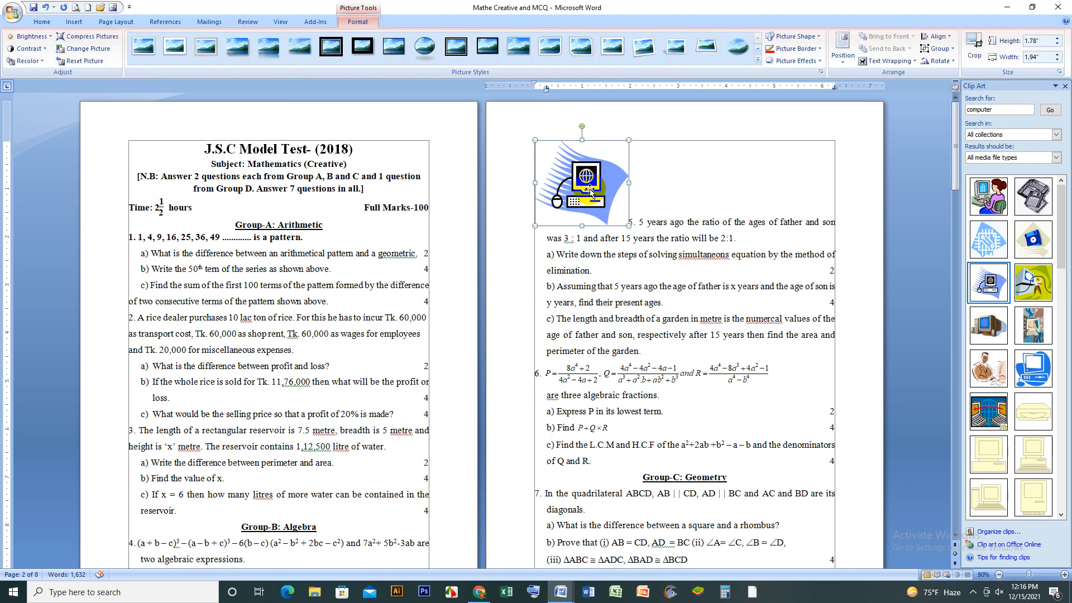
pyautogui.click(890, 61)
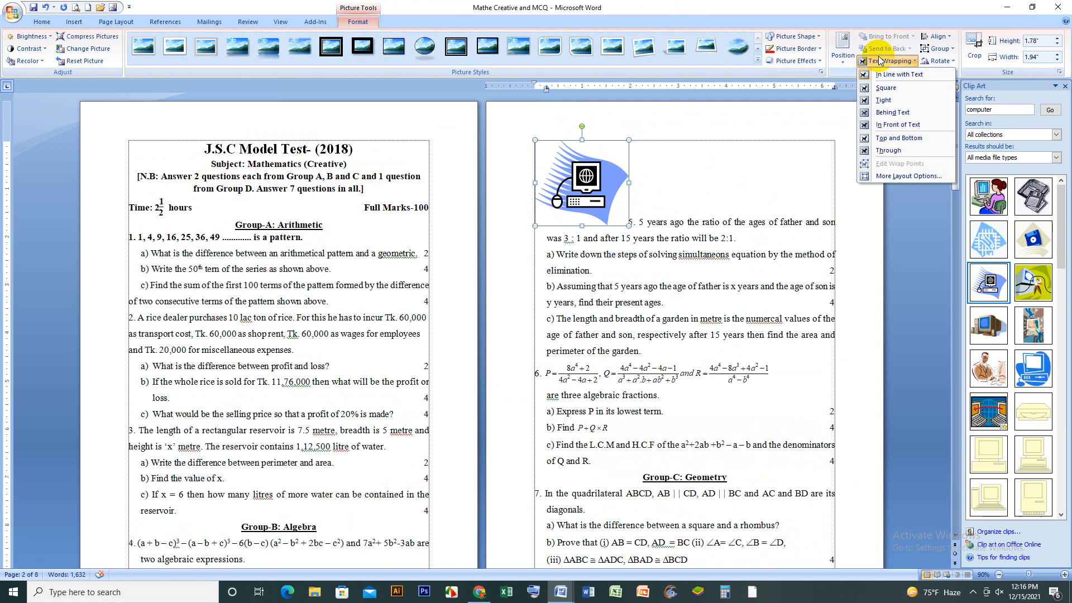
pyautogui.click(907, 124)
# Move the computer clip to the first page's upper-left corner beside the J.S.C Model Test title and shrink it to logo size
pyautogui.moveTo(597, 192); pyautogui.dragTo(134, 125)
pyautogui.moveTo(164, 135); pyautogui.dragTo(144, 139)
pyautogui.click(218, 161)
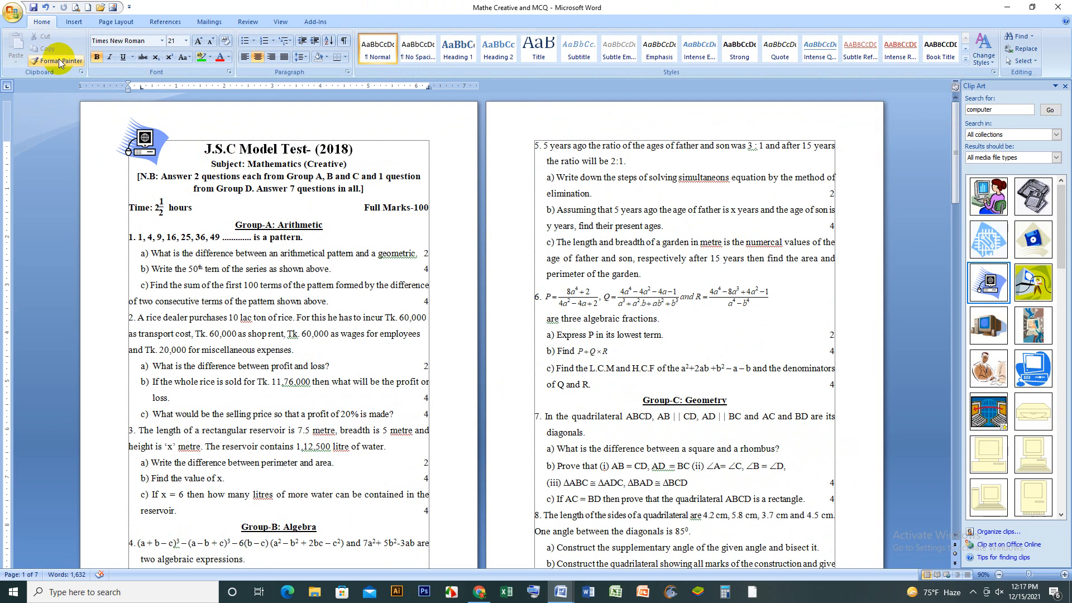
# Check the first page with its computer logo up close in Print Preview, then return to editing the document
pyautogui.click(74, 8)
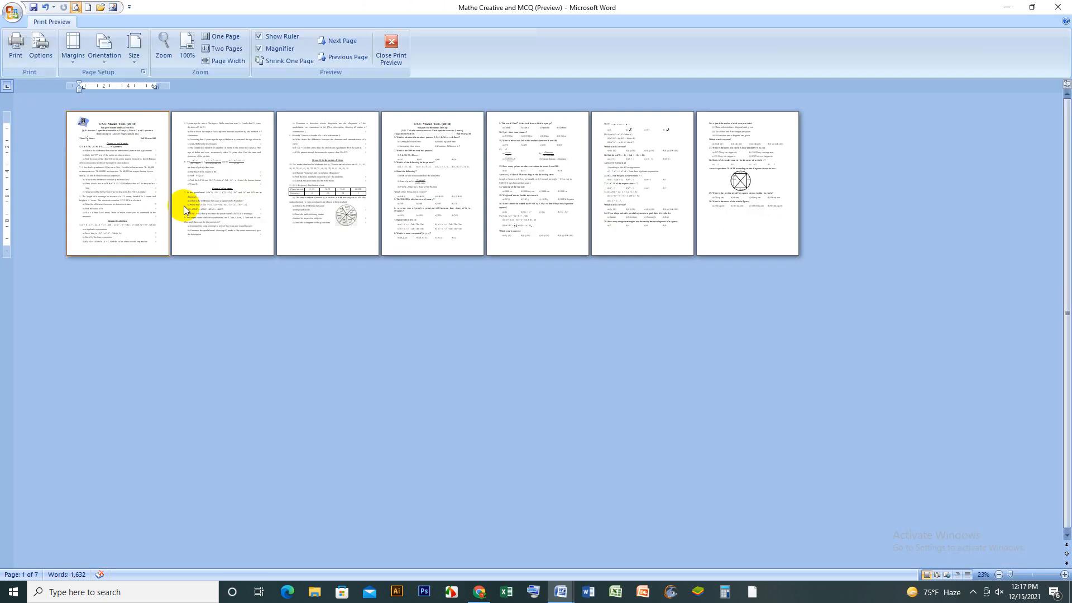
pyautogui.click(106, 137)
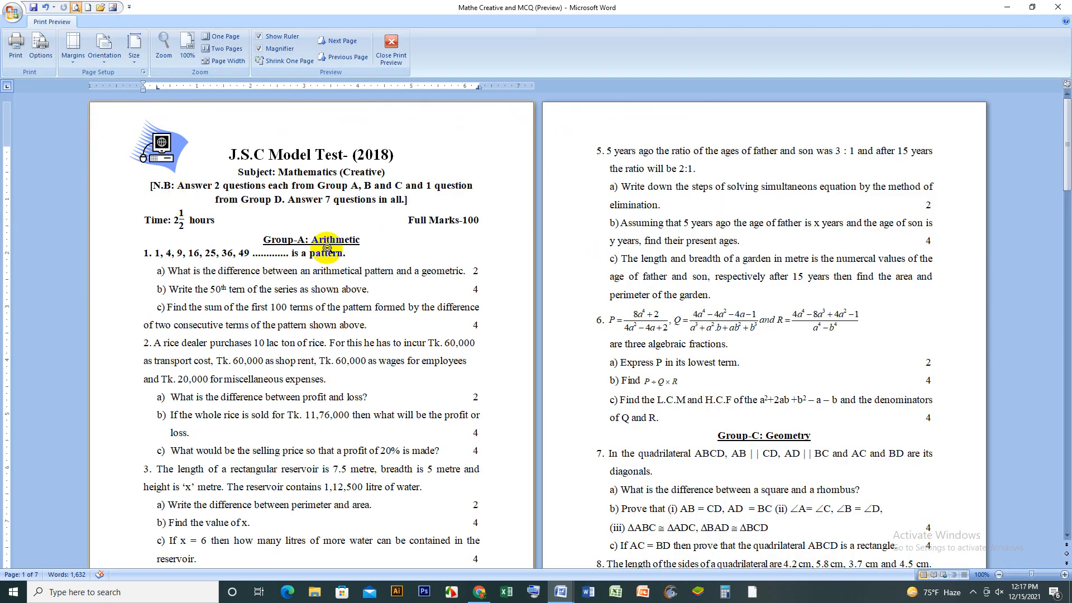
pyautogui.scroll(-1, 329, 247)
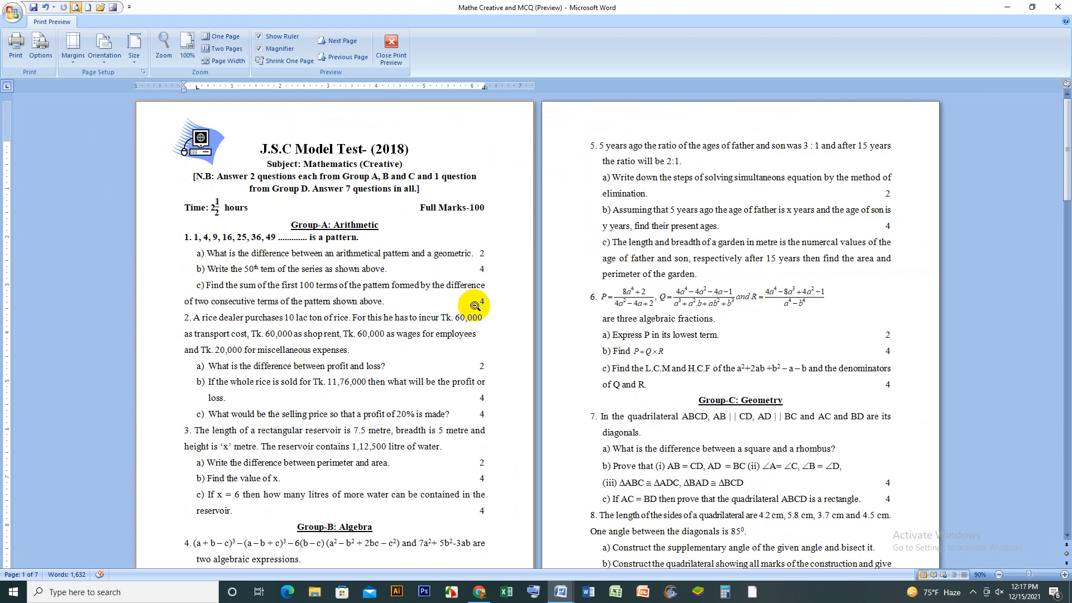
pyautogui.click(391, 45)
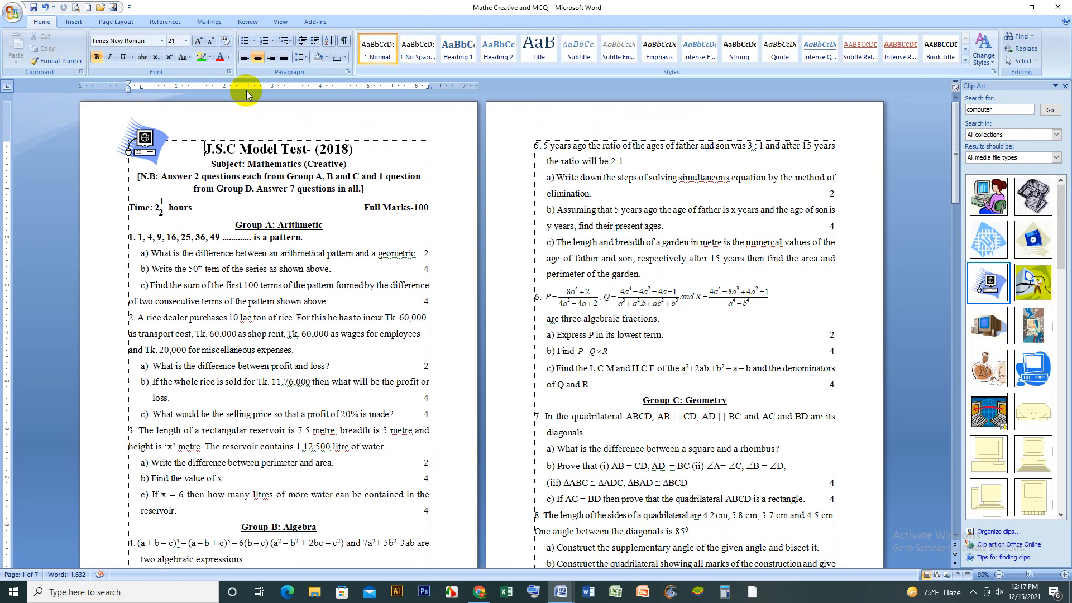
# Browse the computer clip art results, then search the clip art for "tiger"
pyautogui.click(74, 21)
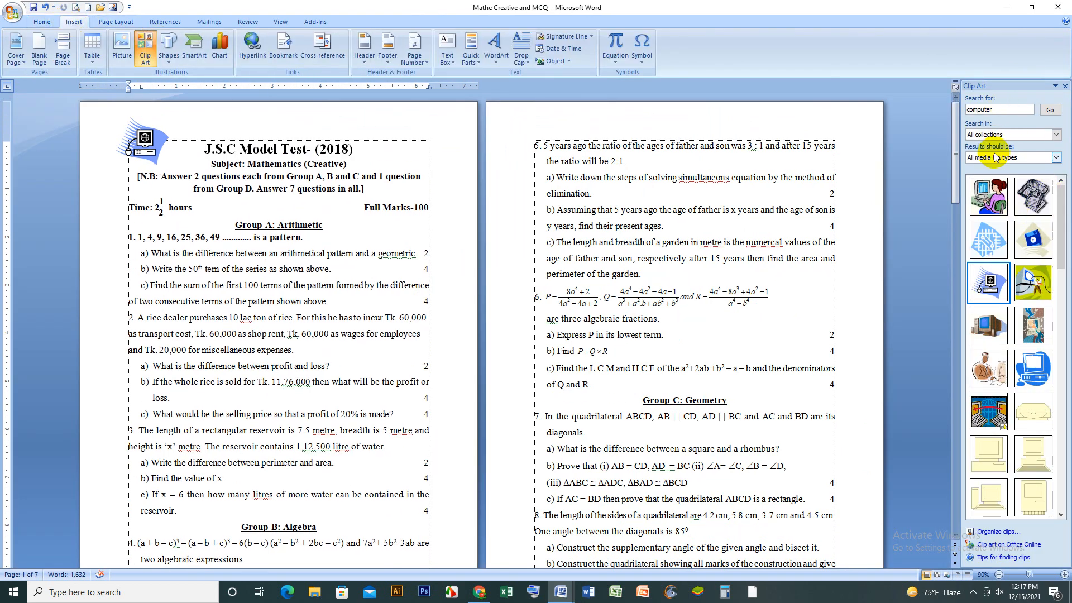
pyautogui.click(984, 110)
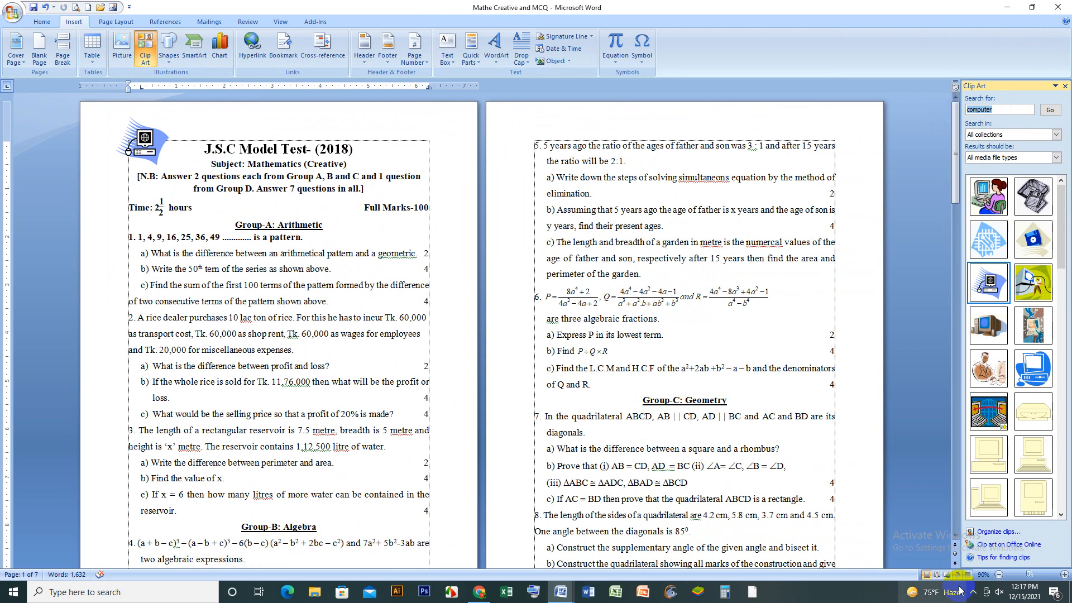
pyautogui.scroll(-5, 1030, 335)
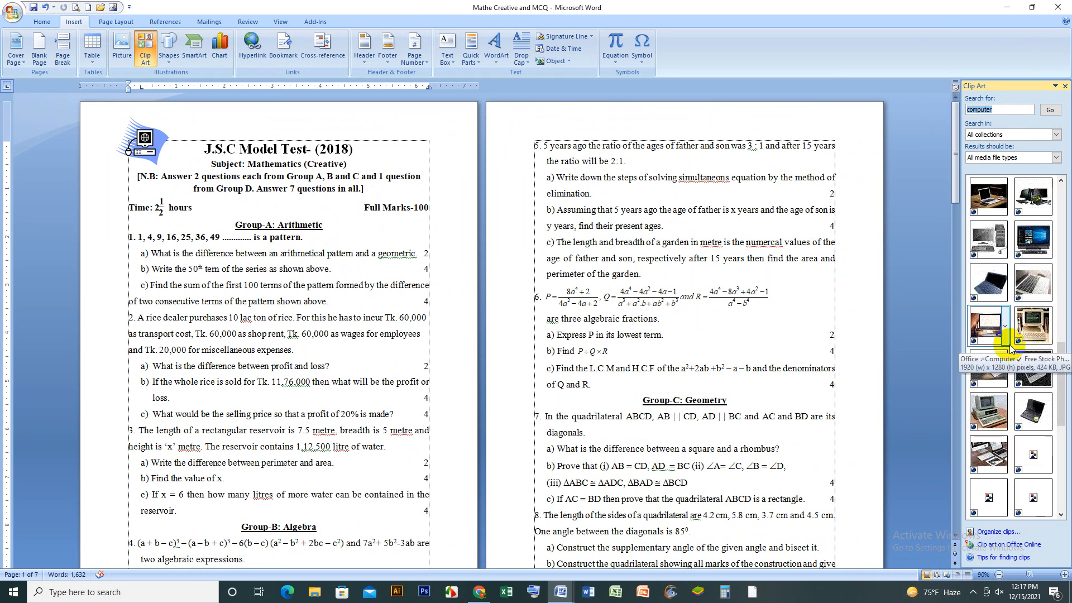
pyautogui.scroll(-5, 999, 391)
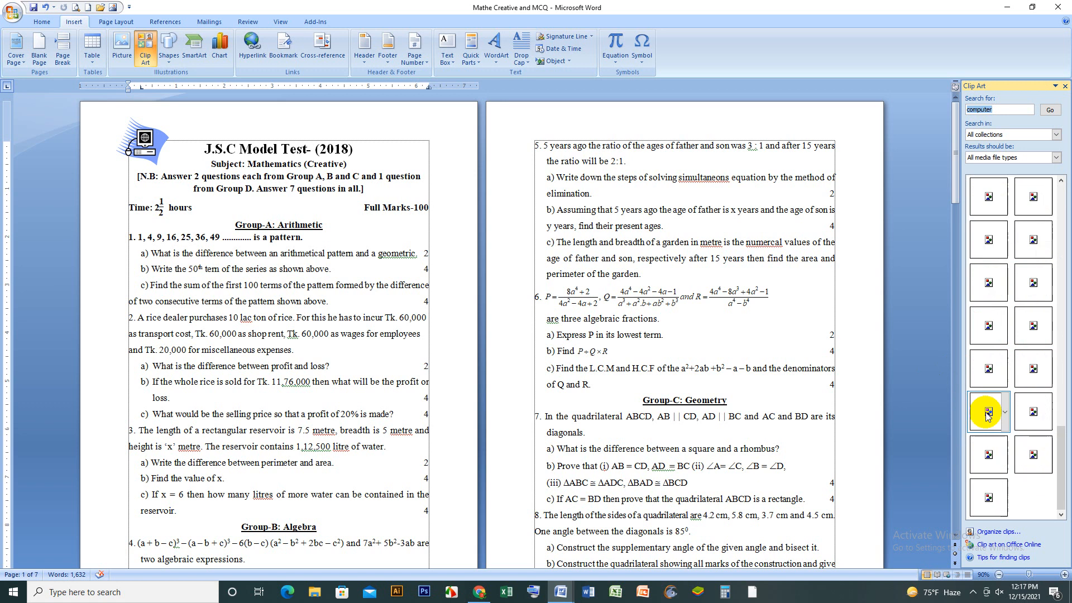
pyautogui.scroll(6, 1014, 398)
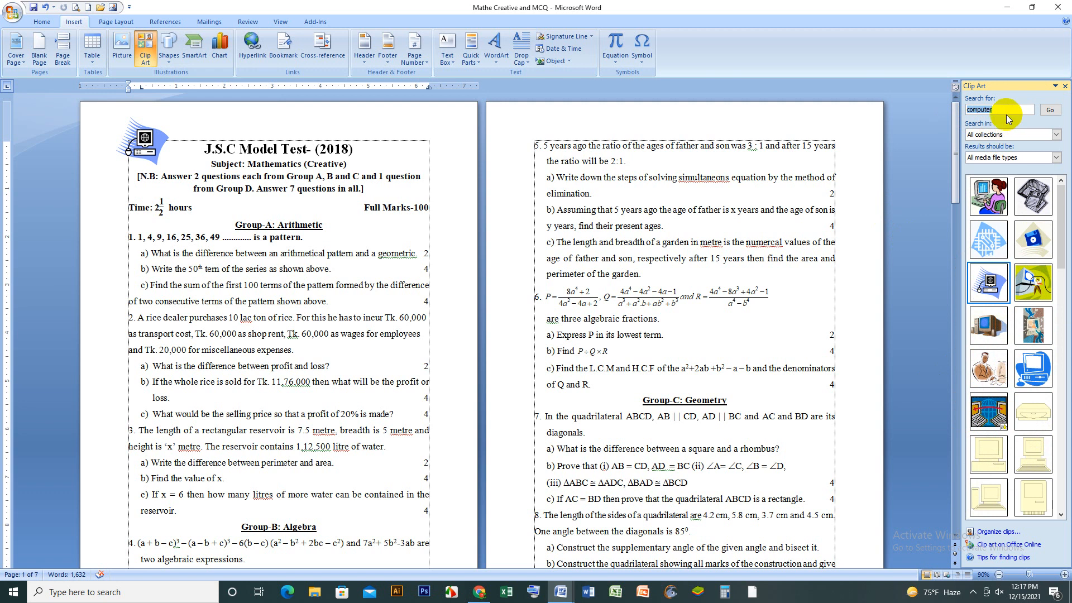
pyautogui.write('tiger')
pyautogui.press('Return')
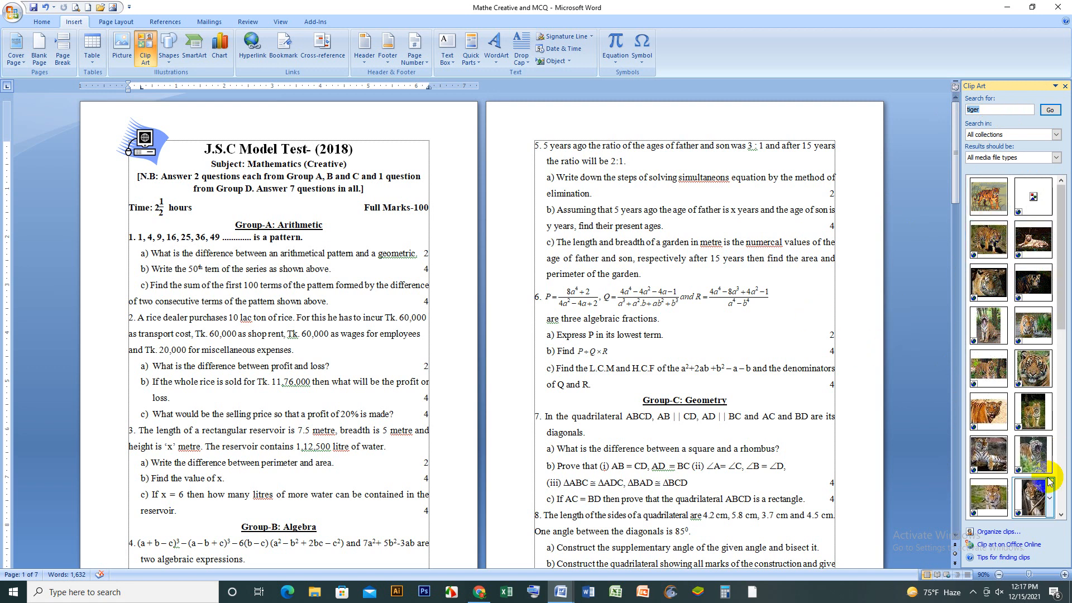
# Insert the picture of a tiger walking on green grass before the J.S.C Model Test title and shrink it to about a quarter of its width
pyautogui.click(992, 495)
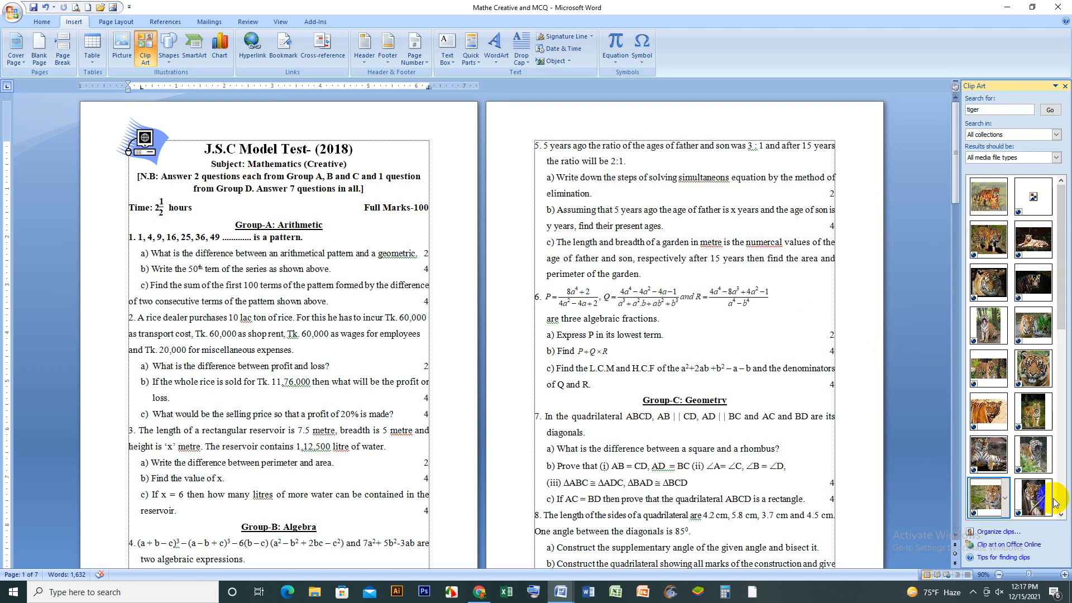
pyautogui.click(987, 501)
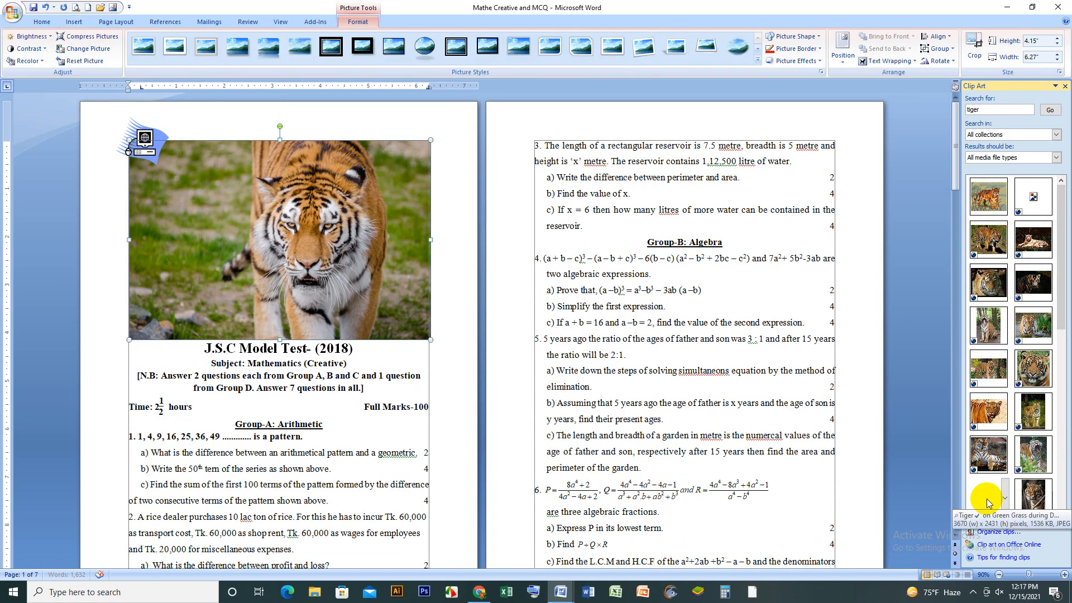
pyautogui.click(366, 249)
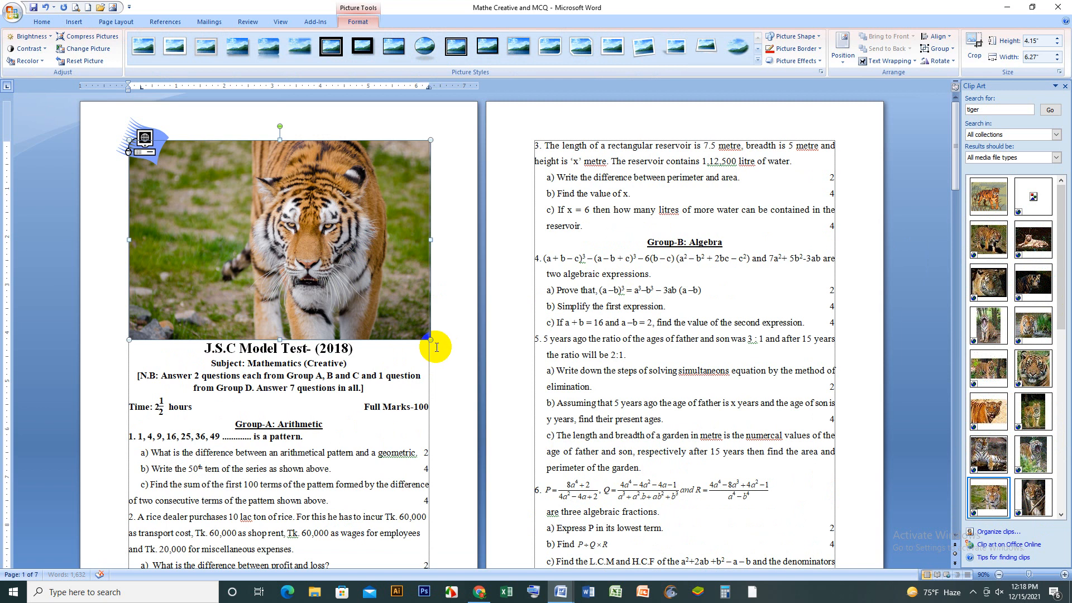
pyautogui.moveTo(429, 339); pyautogui.dragTo(209, 167)
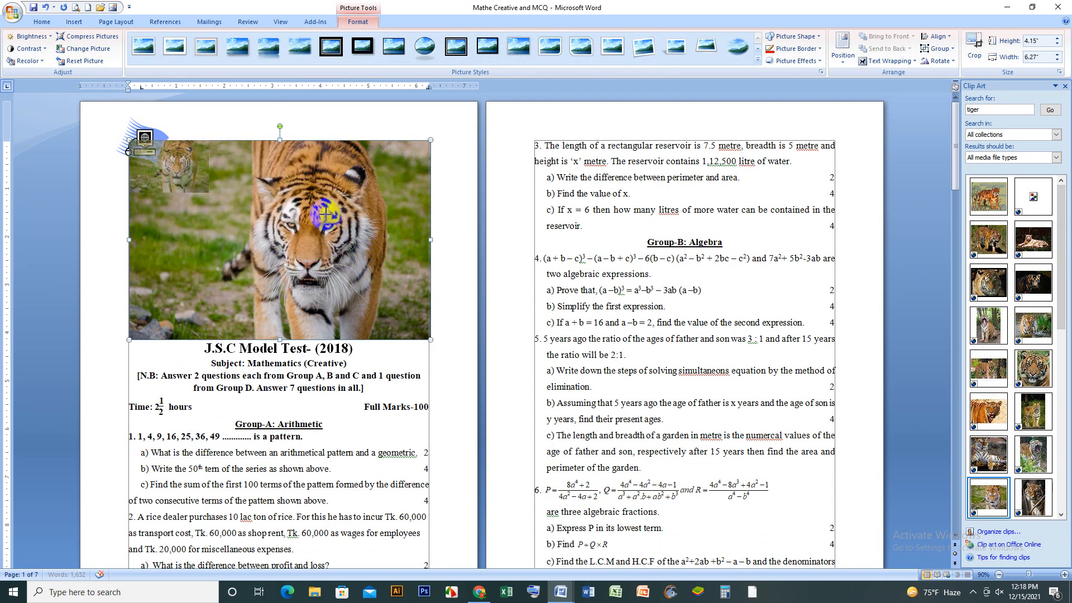
pyautogui.click(389, 265)
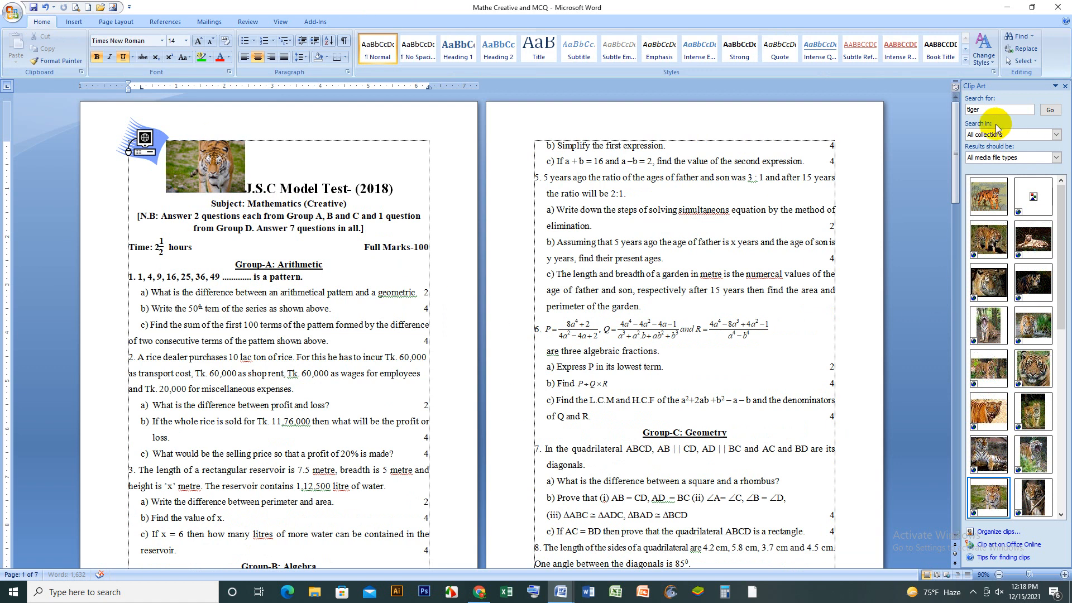
# Open the Play Group document from the First monthly test 2019 folder under ESD, ESD, 2019 on Local Disk (D:)
pyautogui.click(13, 12)
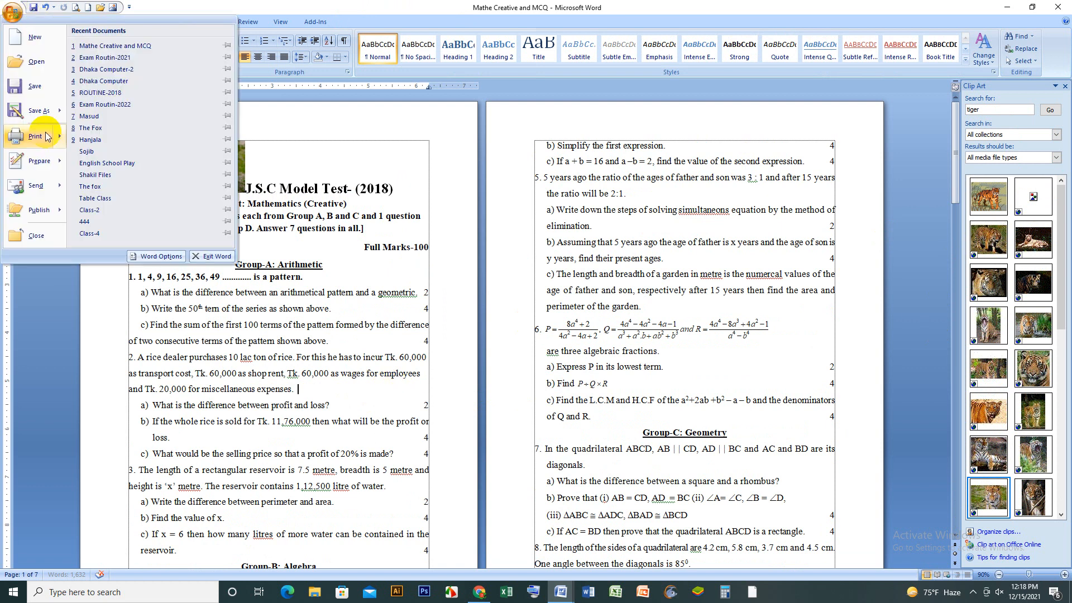
pyautogui.click(43, 71)
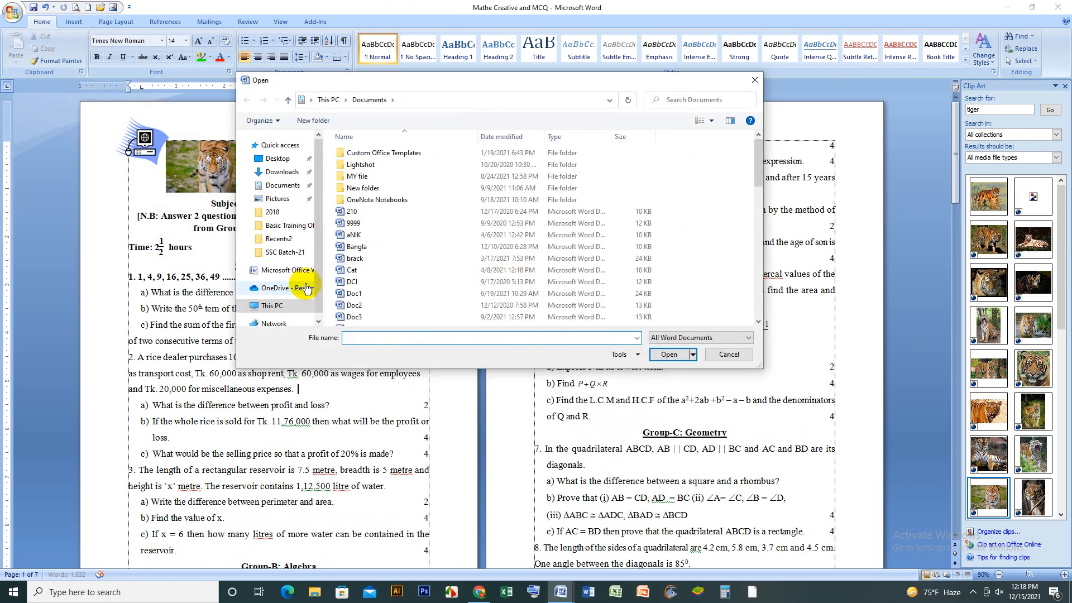
pyautogui.click(285, 307)
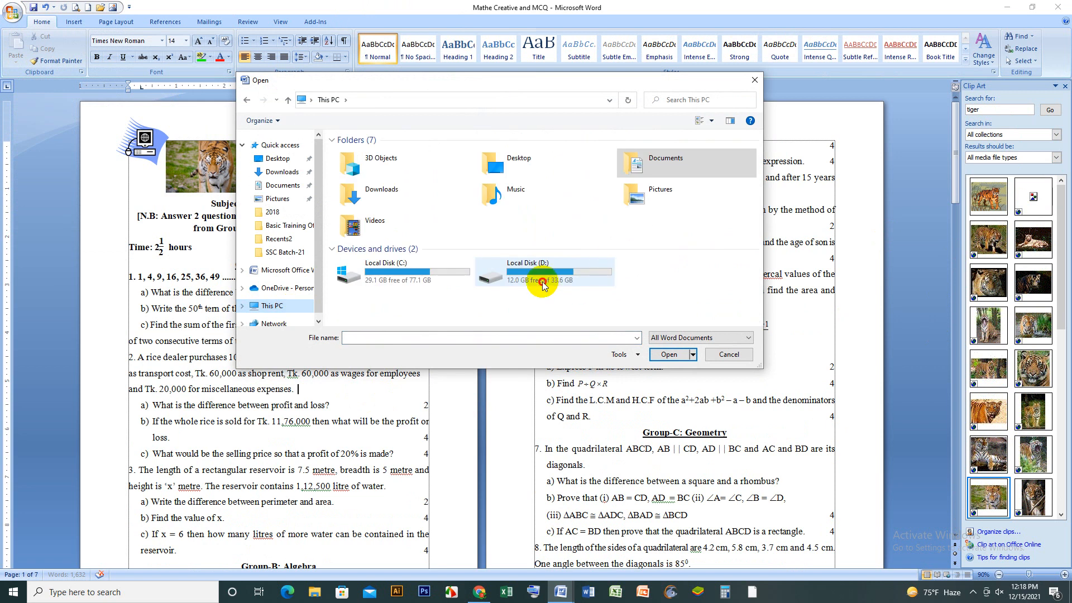
pyautogui.doubleClick(542, 279)
pyautogui.doubleClick(671, 162)
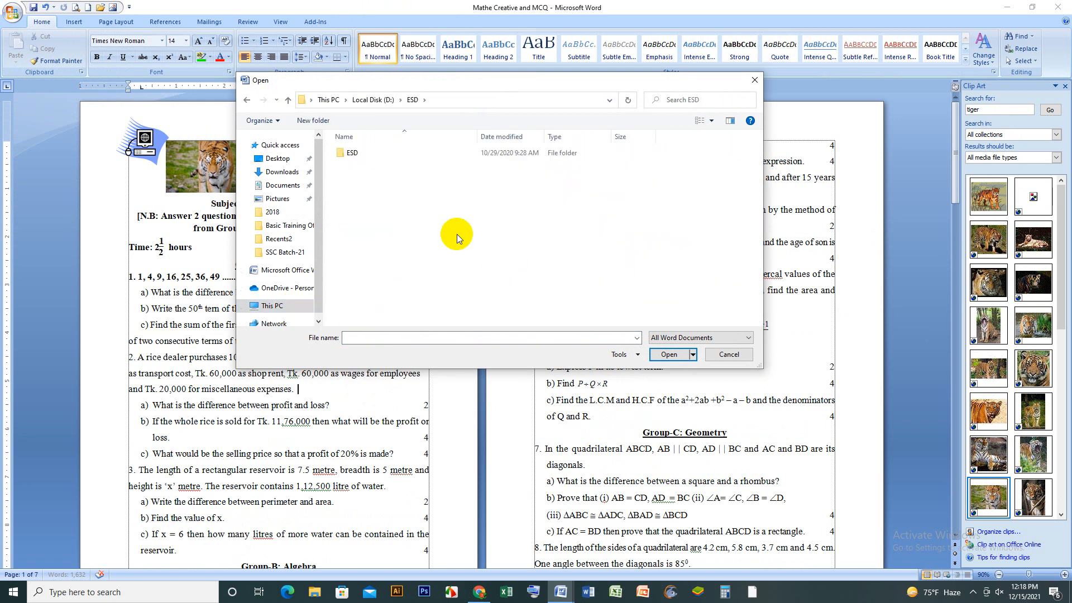
pyautogui.doubleClick(357, 152)
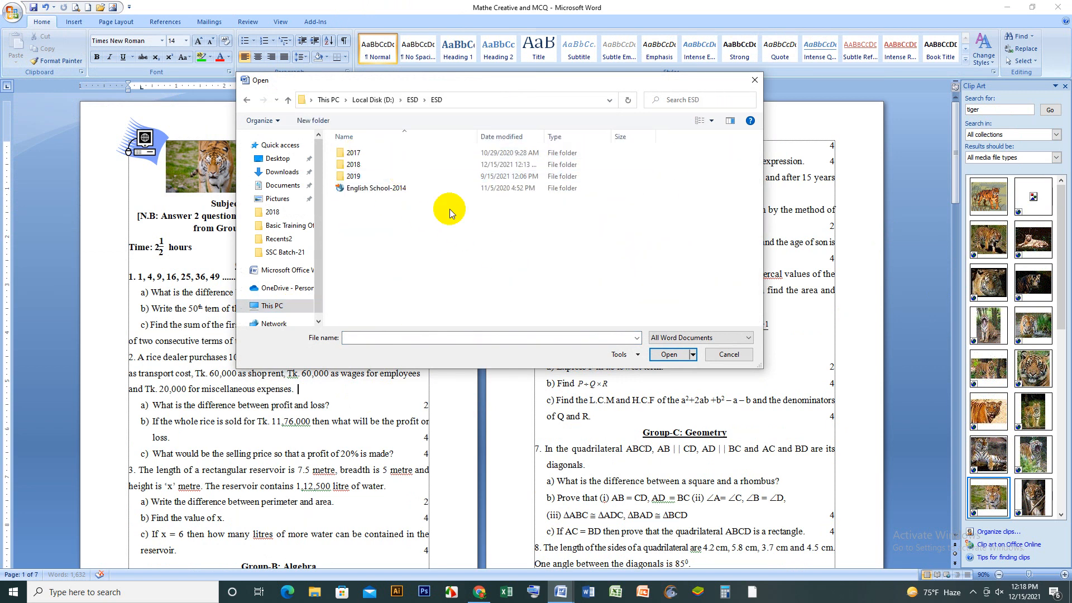
pyautogui.doubleClick(357, 176)
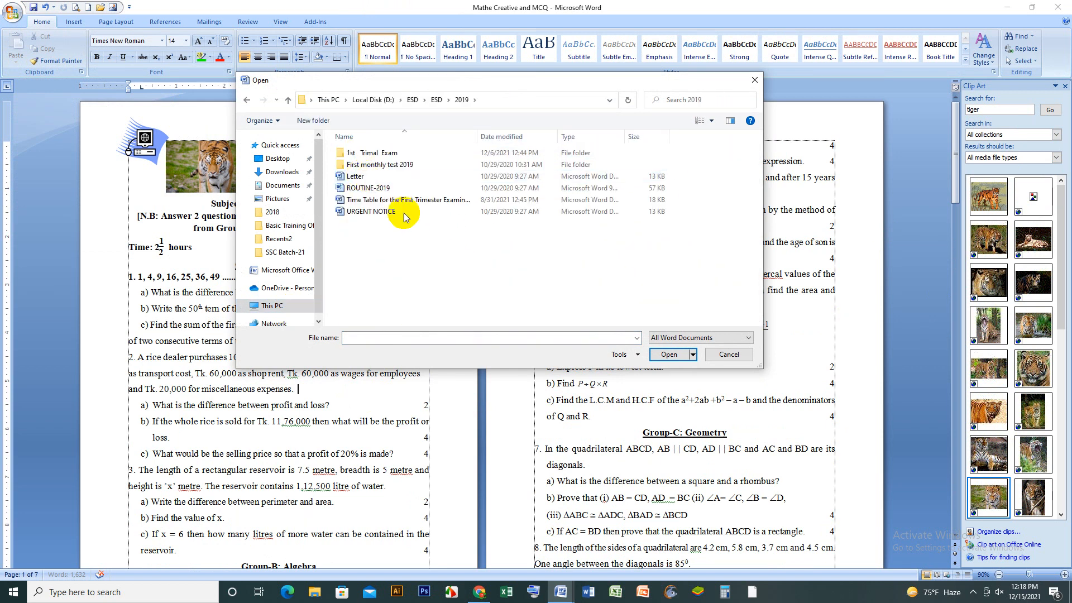
pyautogui.doubleClick(381, 165)
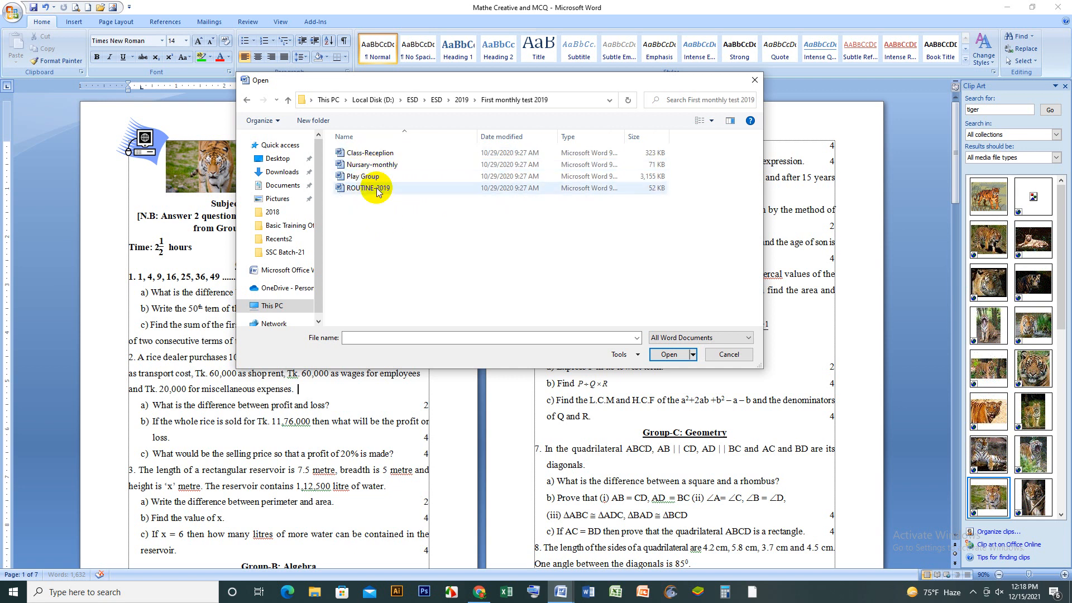
pyautogui.click(366, 177)
pyautogui.doubleClick(367, 177)
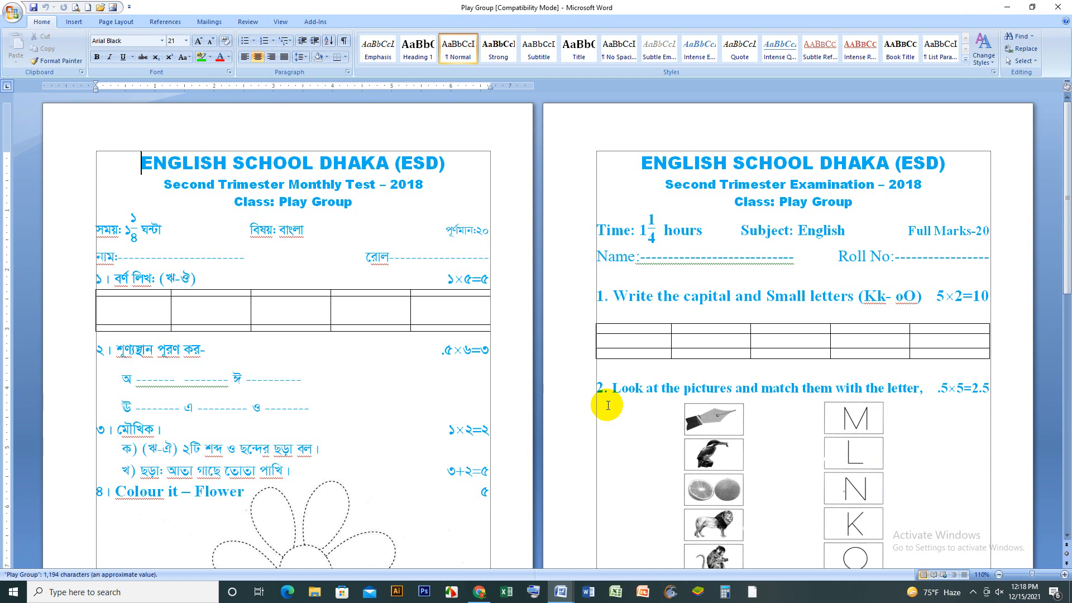
# Examine the pictures in the Play Group exam pages, including the letter-matching images, the flower and the counting sets
pyautogui.scroll(-5, 608, 405)
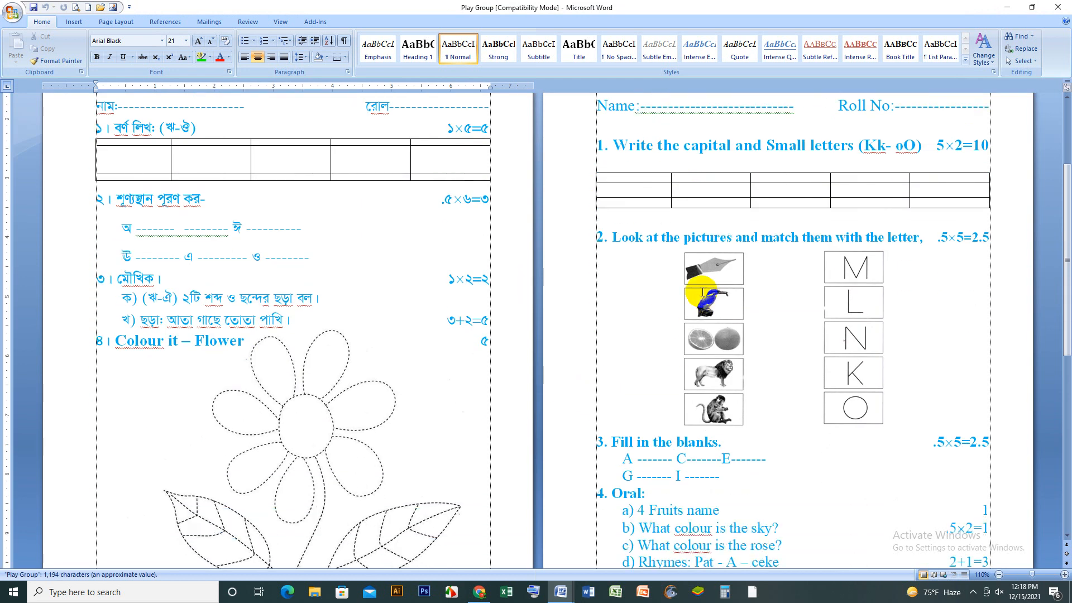
pyautogui.click(709, 310)
pyautogui.scroll(-4, 559, 424)
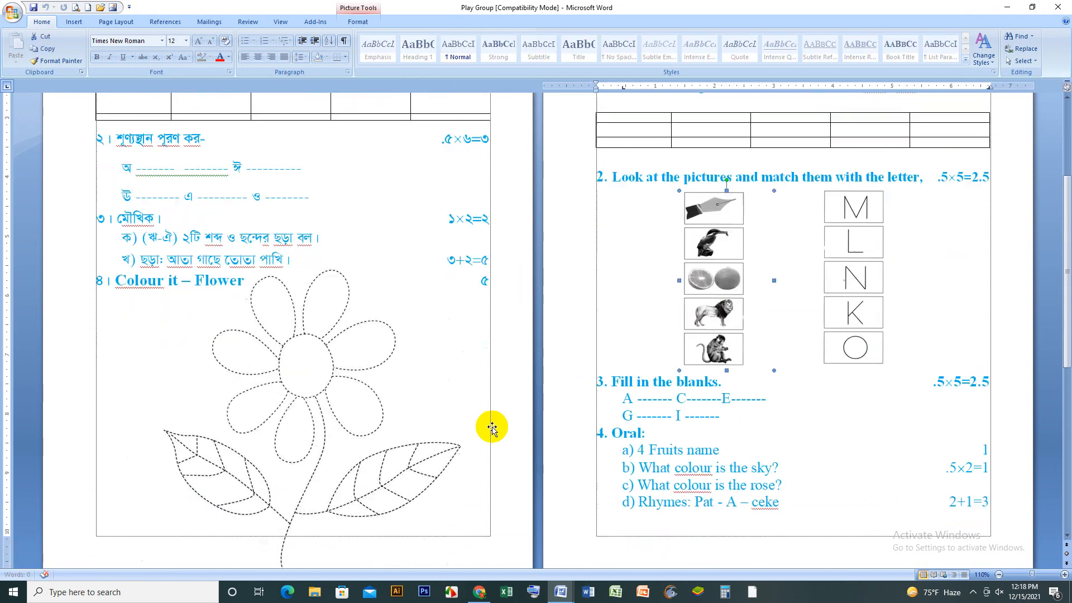
pyautogui.click(329, 328)
pyautogui.scroll(-20, 426, 433)
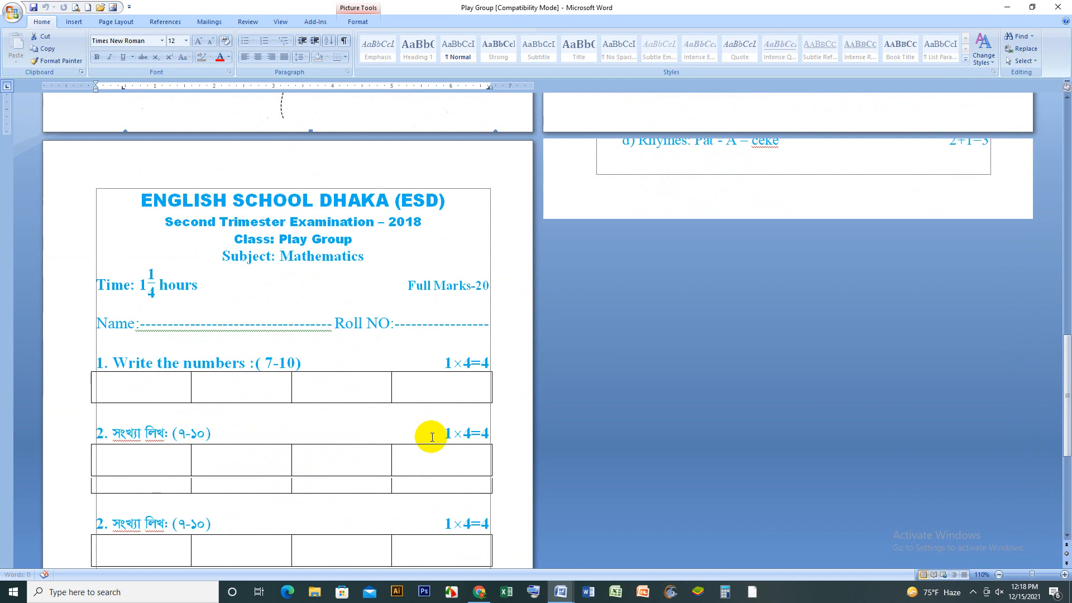
pyautogui.scroll(-1, 428, 474)
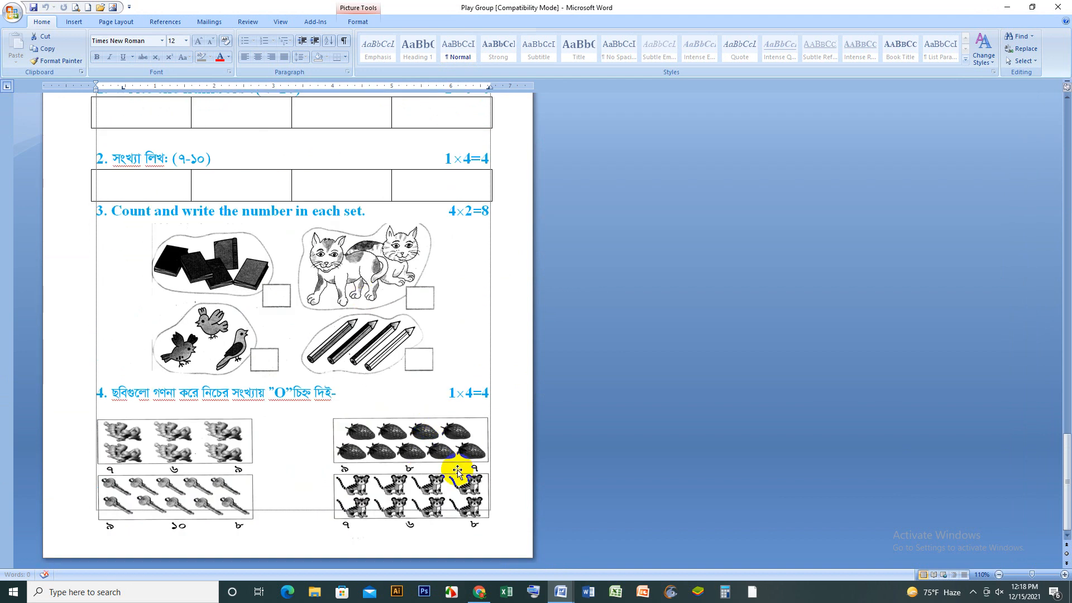
pyautogui.scroll(5, 443, 472)
pyautogui.scroll(20, 502, 481)
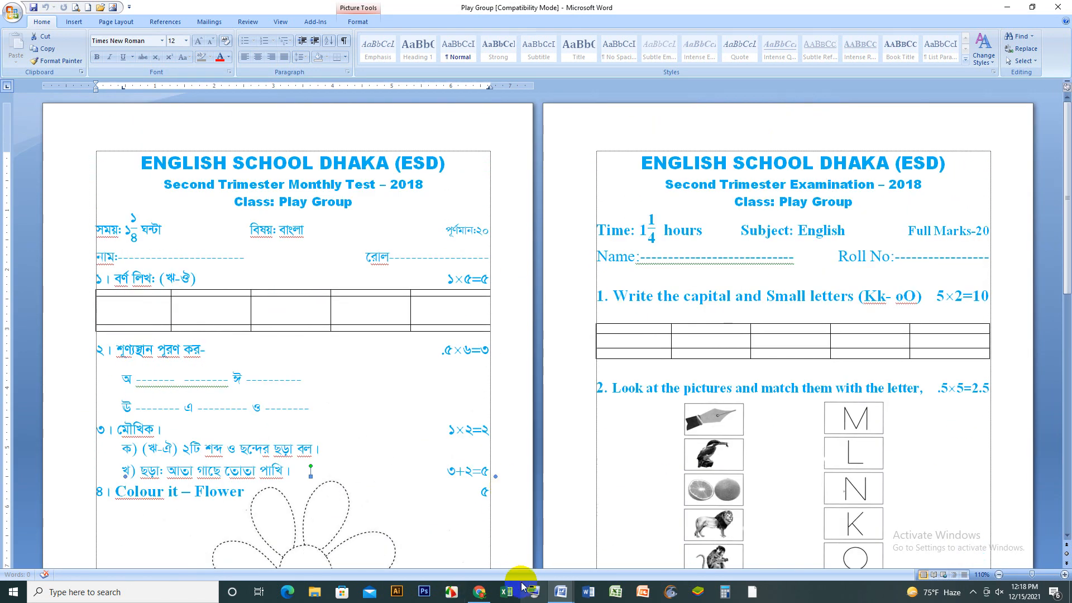
# Switch to the Document1 window, delete the oval portrait picture, and enter "This is a cat =" as the first line
pyautogui.moveTo(561, 590)
pyautogui.click(424, 546)
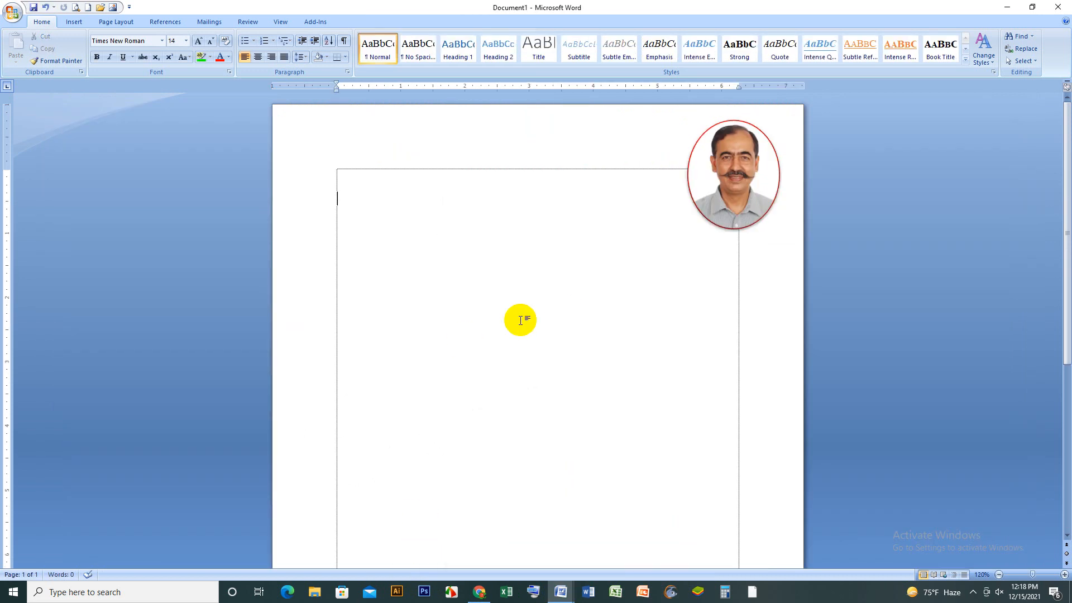
pyautogui.click(717, 190)
pyautogui.press('Delete')
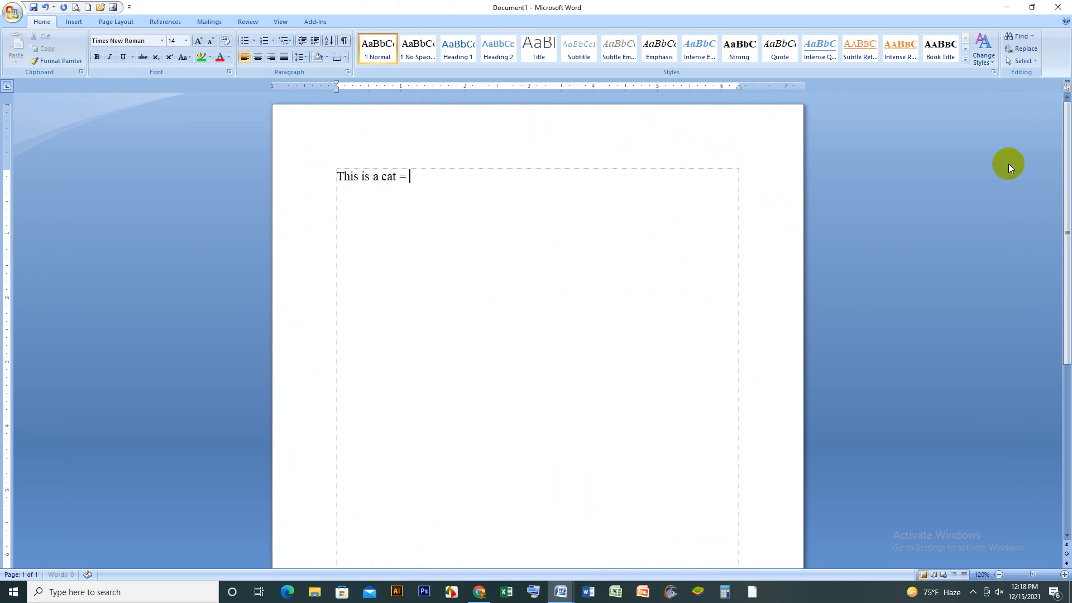
# Search the clip art for "Cat" and browse through the resulting pictures
pyautogui.click(84, 23)
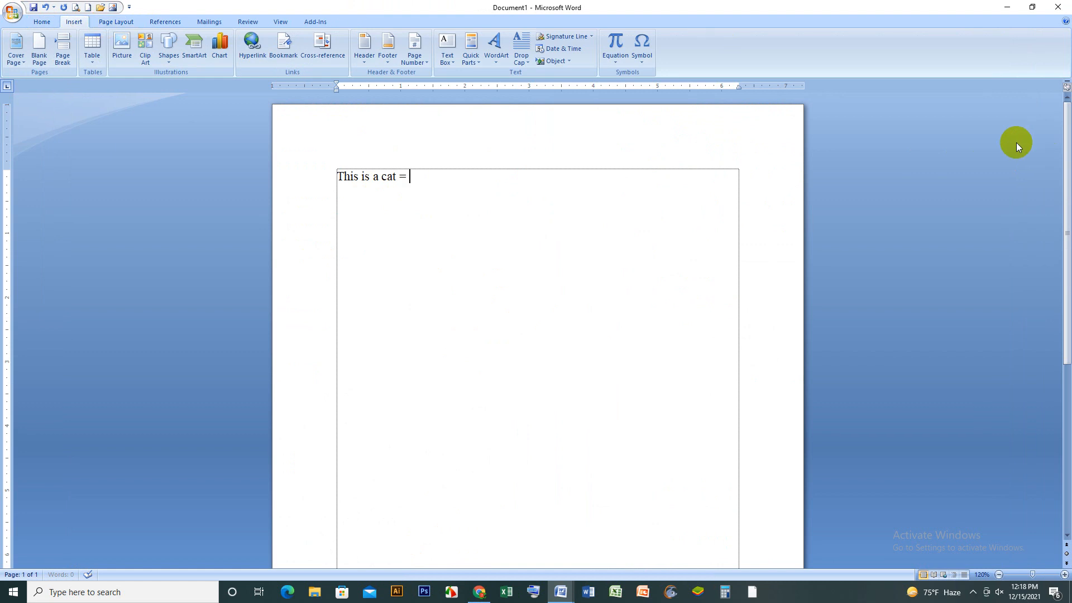
pyautogui.click(141, 46)
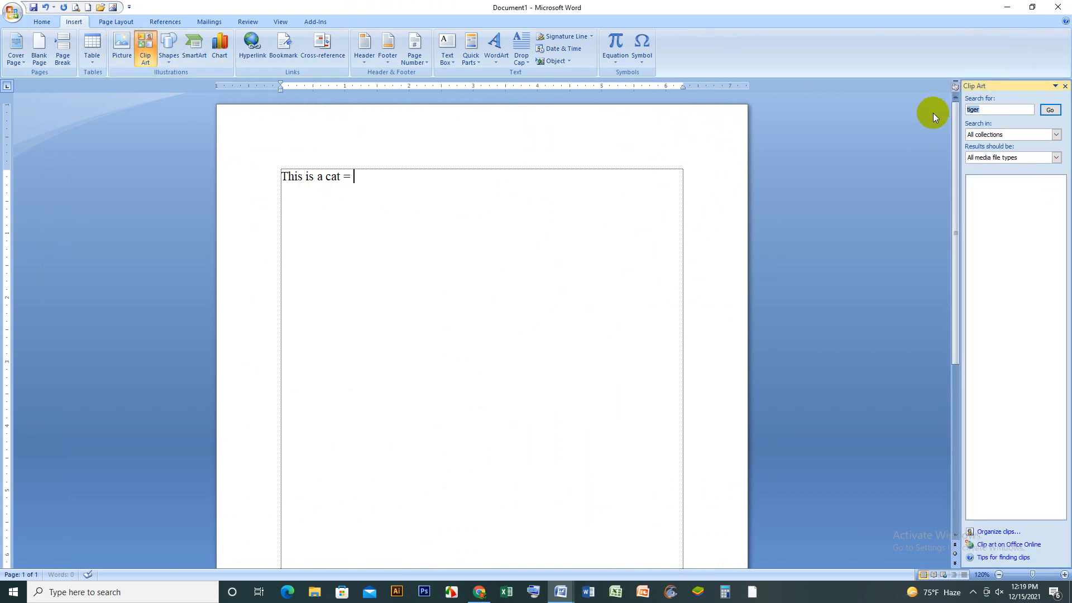
pyautogui.write('Cat')
pyautogui.press('Return')
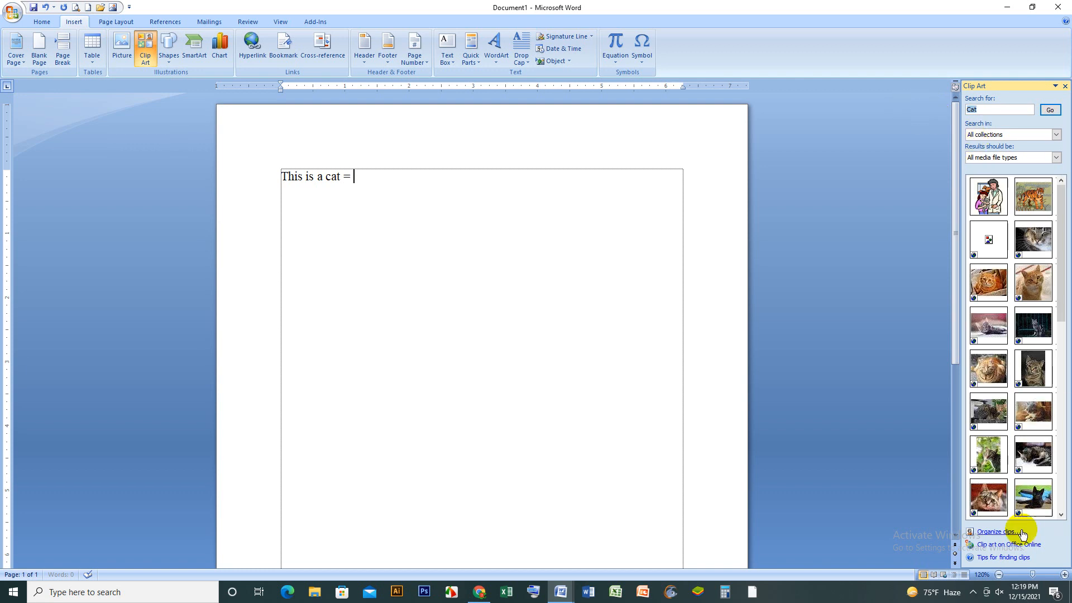
pyautogui.scroll(-5, 1016, 407)
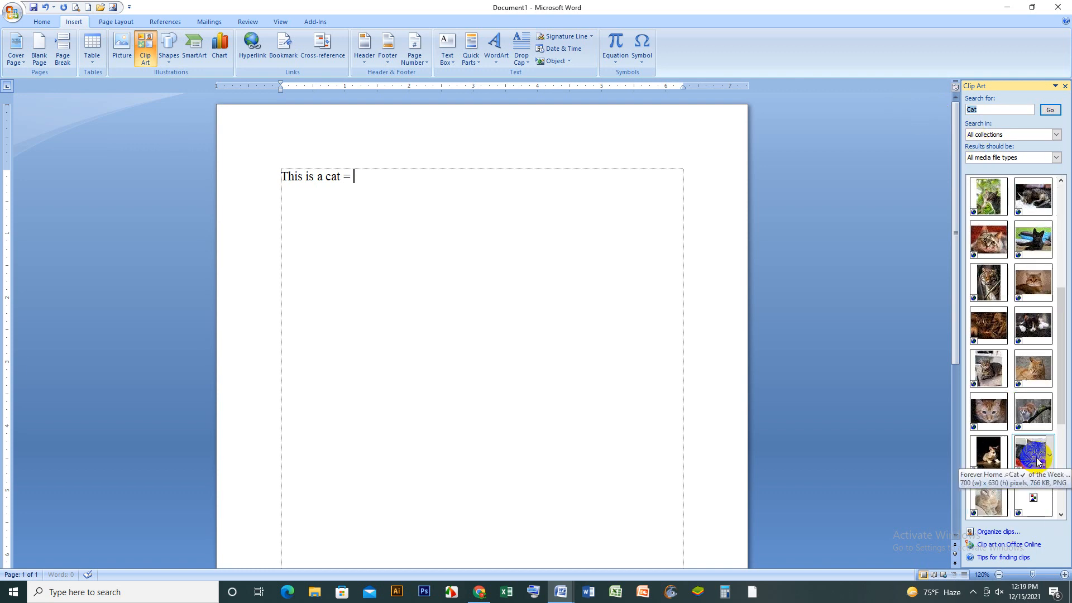
pyautogui.scroll(5, 991, 195)
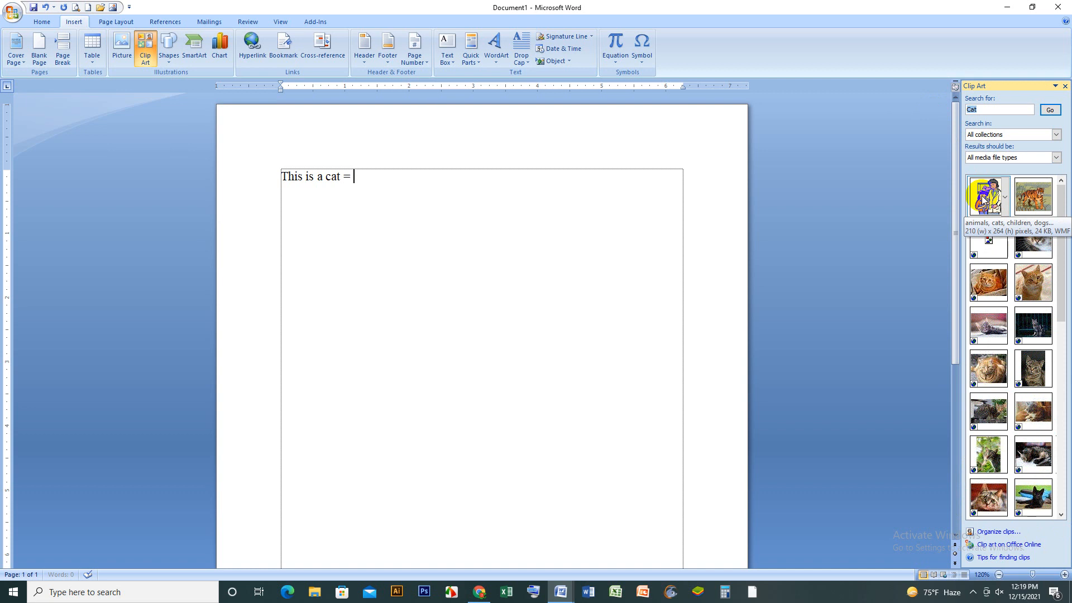
# Insert the sitting orange cat picture after "This is a cat =", shrink it to 0.83" square, and close the clip art search
pyautogui.click(1033, 281)
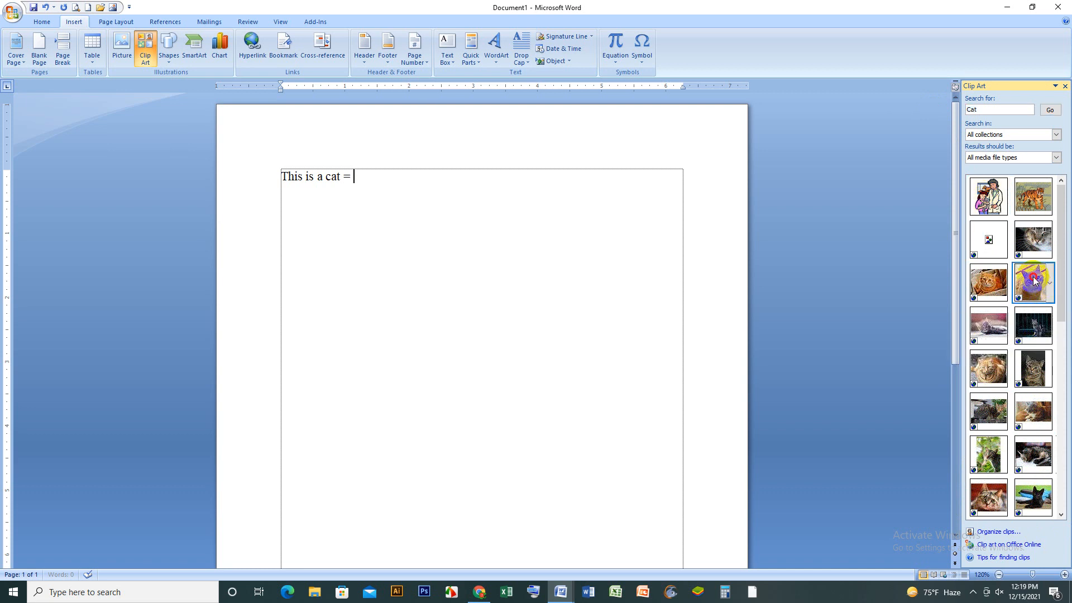
pyautogui.scroll(-3, 566, 344)
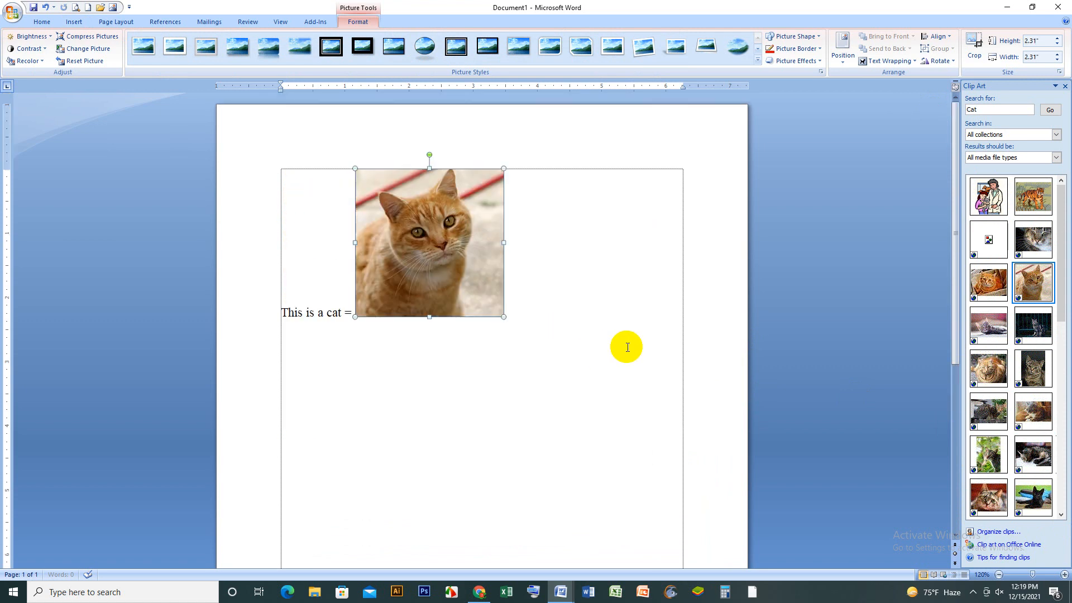
pyautogui.moveTo(504, 317); pyautogui.dragTo(408, 221)
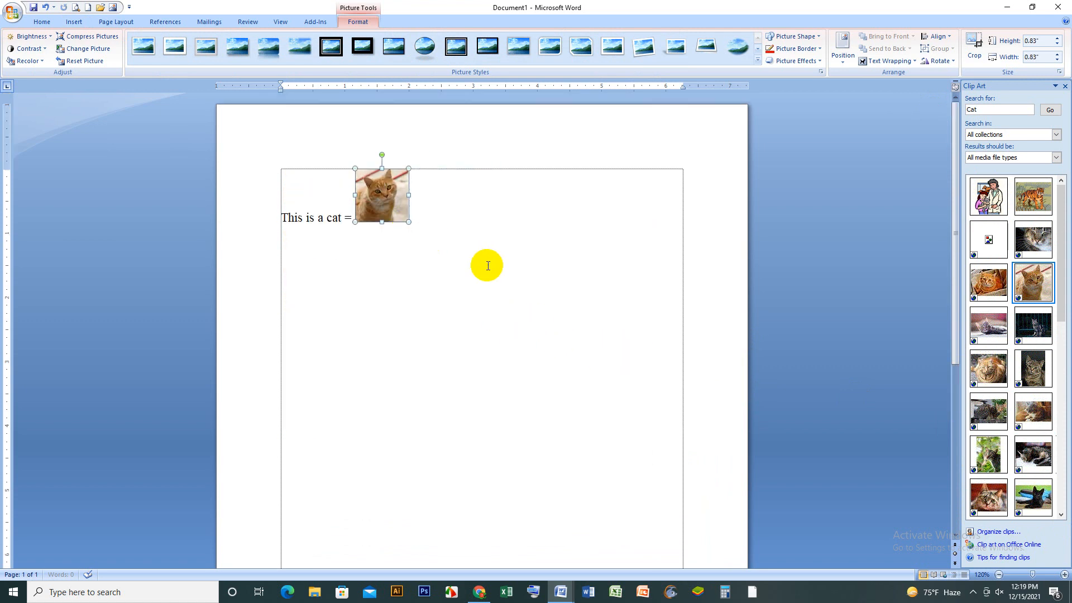
pyautogui.click(1064, 86)
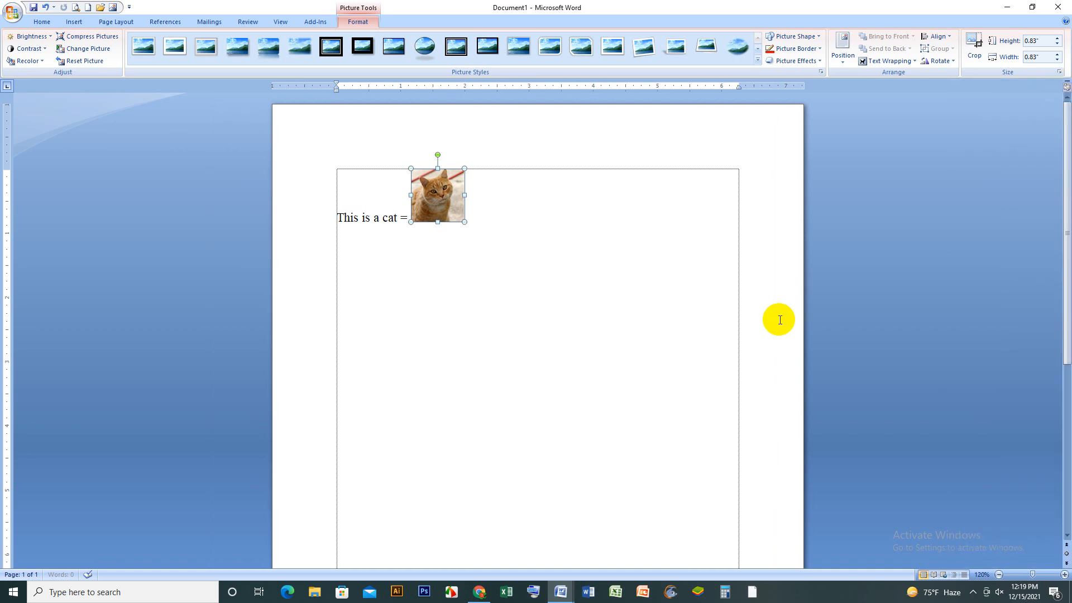
pyautogui.click(526, 254)
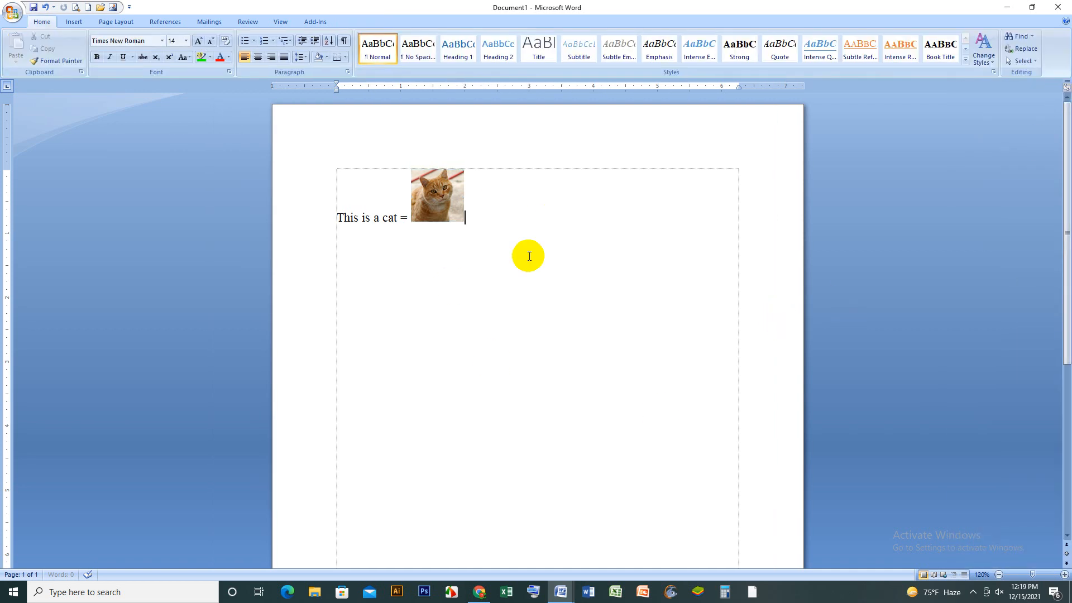
# Select the cat picture beside the text and shrink it to about half its size
pyautogui.hotkey('shift', 'Left')
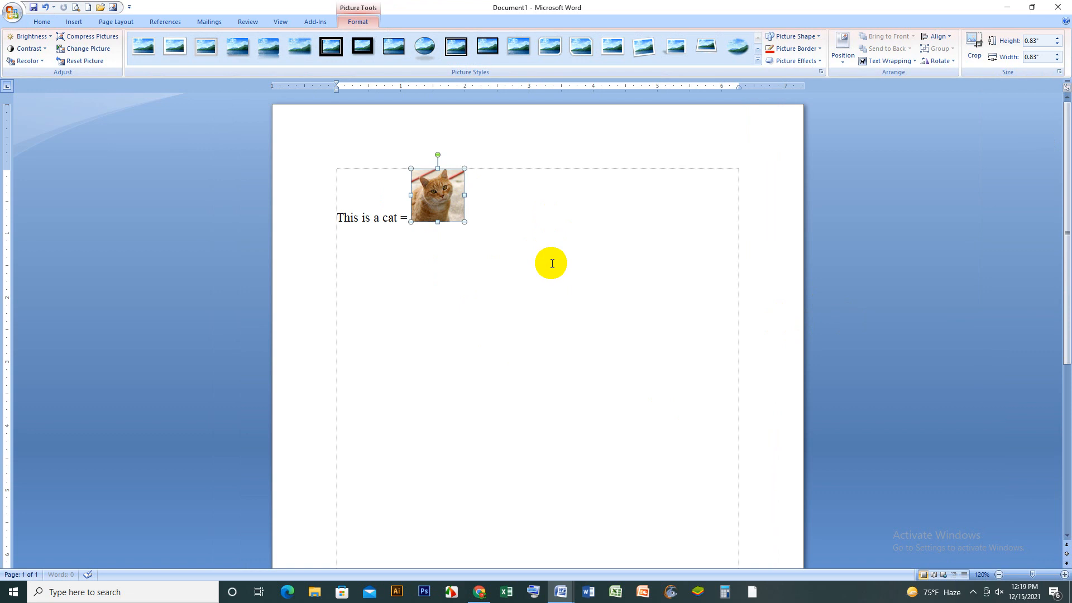
pyautogui.click(532, 217)
pyautogui.hotkey('shift', 'Left')
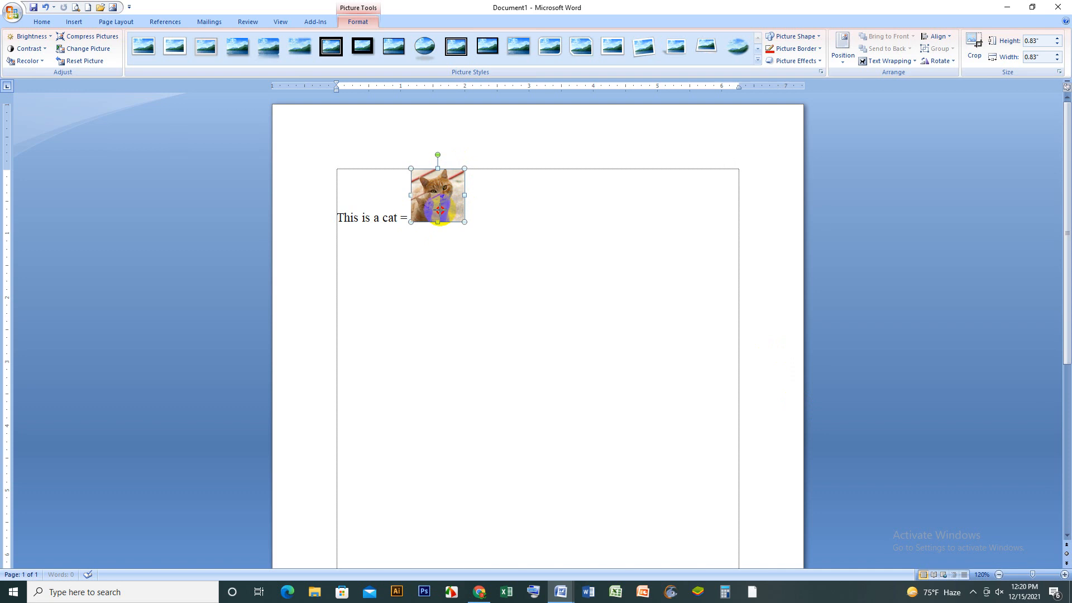
pyautogui.hotkey('ctrl', 'z')
pyautogui.click(462, 196)
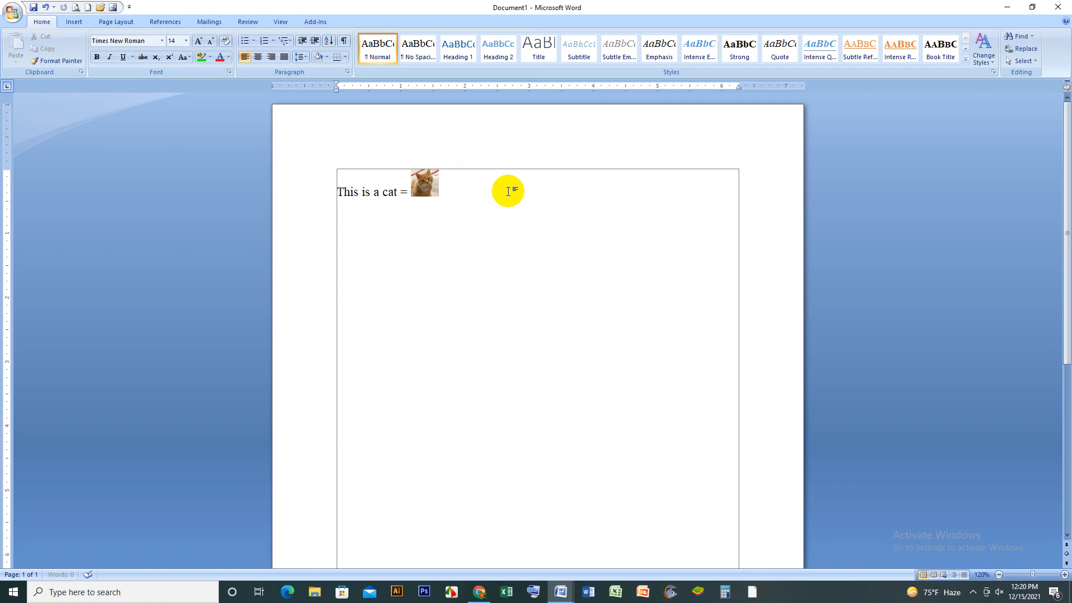
pyautogui.press('alt')
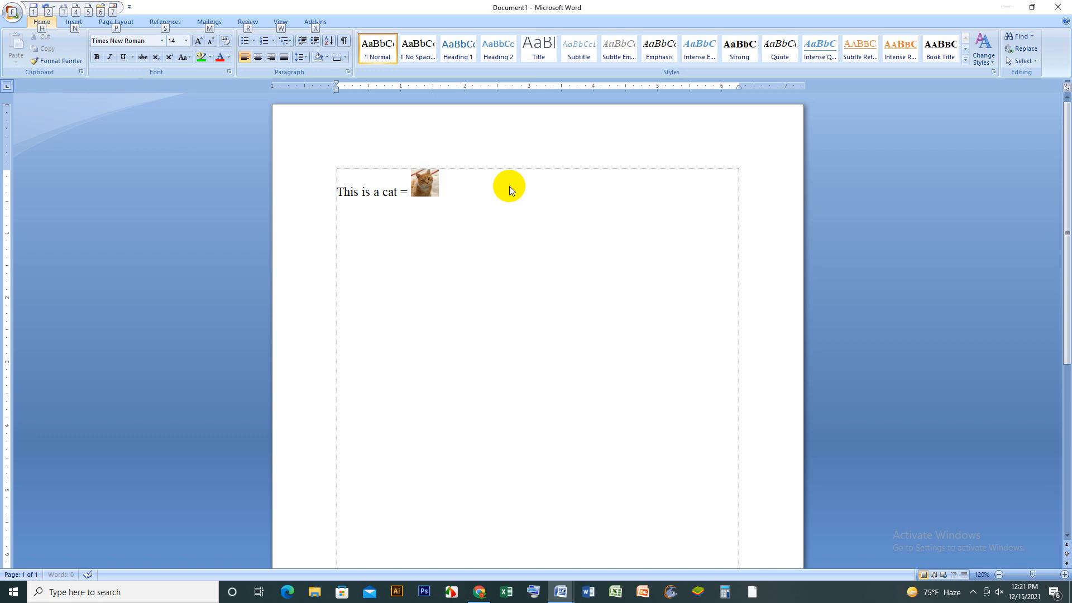
pyautogui.click(477, 194)
# Enlarge the small cat picture by about a third and deselect it
pyautogui.click(428, 182)
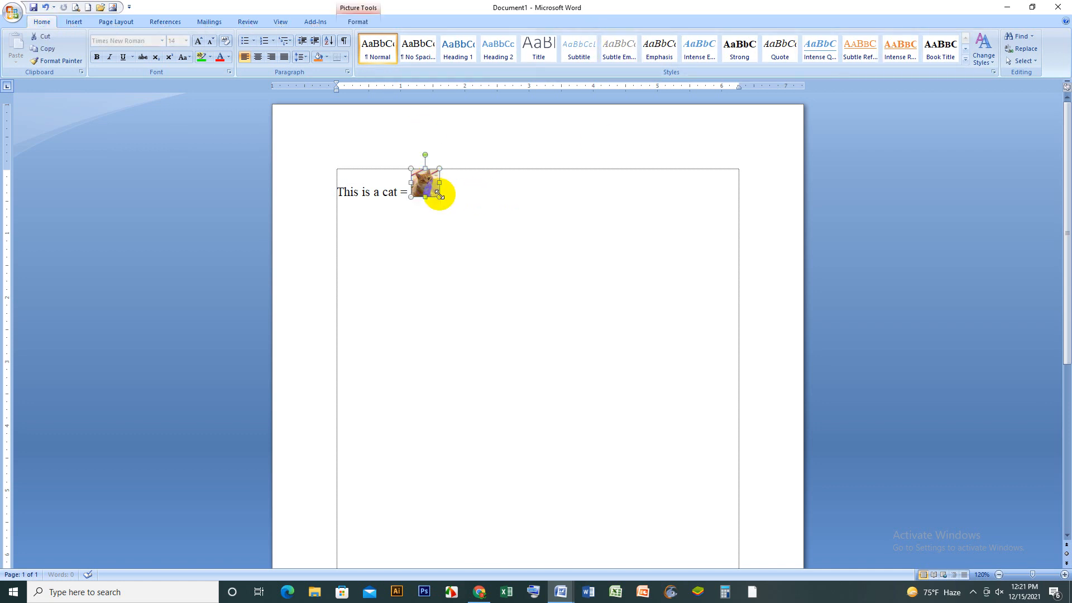
pyautogui.moveTo(439, 197); pyautogui.dragTo(449, 208)
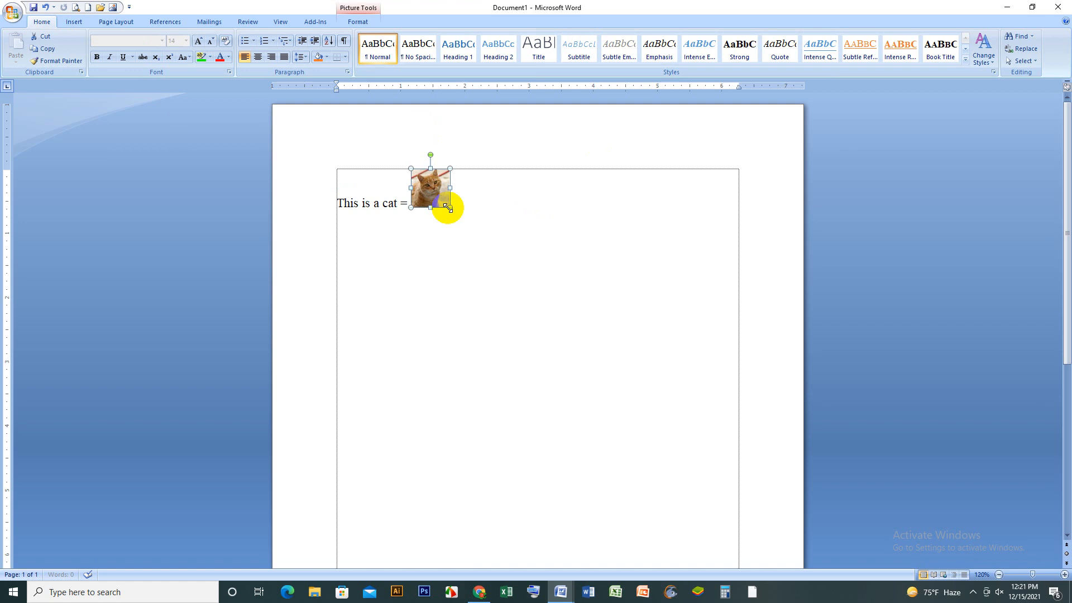
pyautogui.click(512, 206)
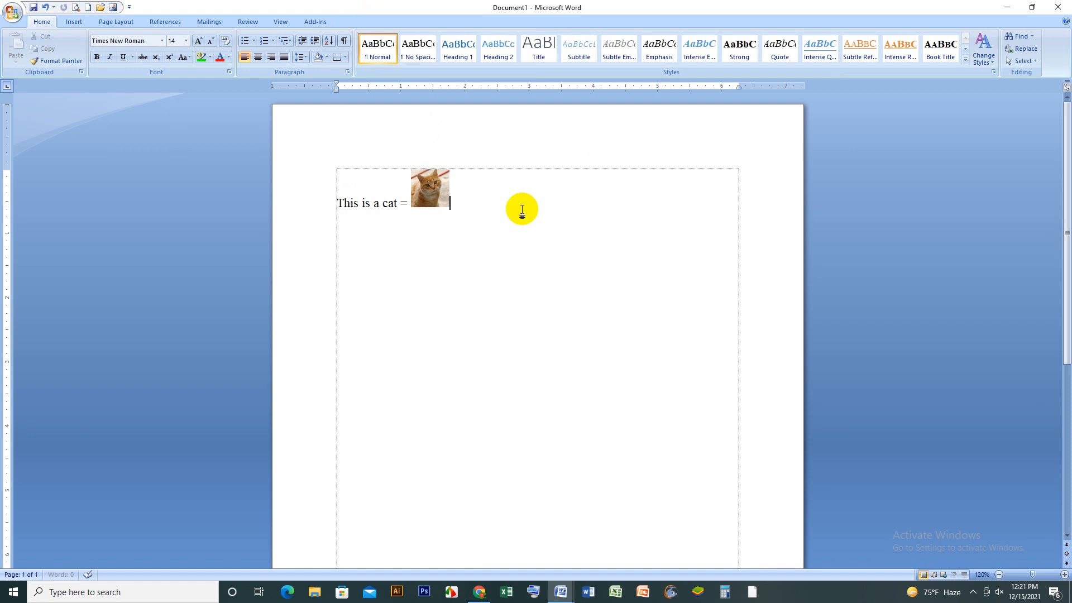
# Try to draw a Double Wave shape about 4.5" wide and 2.4" high on the page below the cat line
pyautogui.click(74, 23)
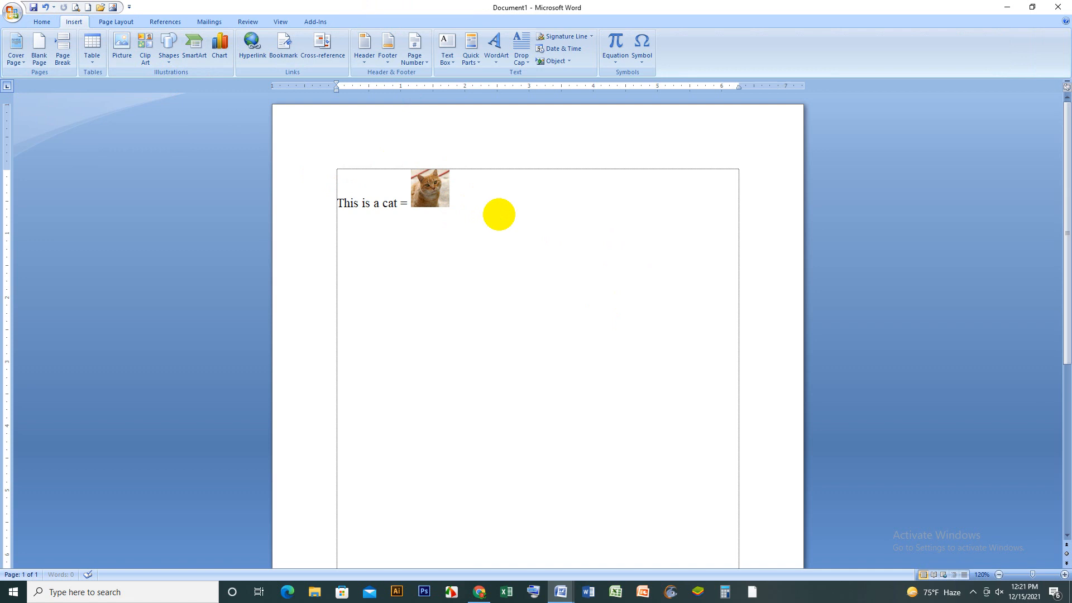
pyautogui.press('Return')
pyautogui.click(172, 49)
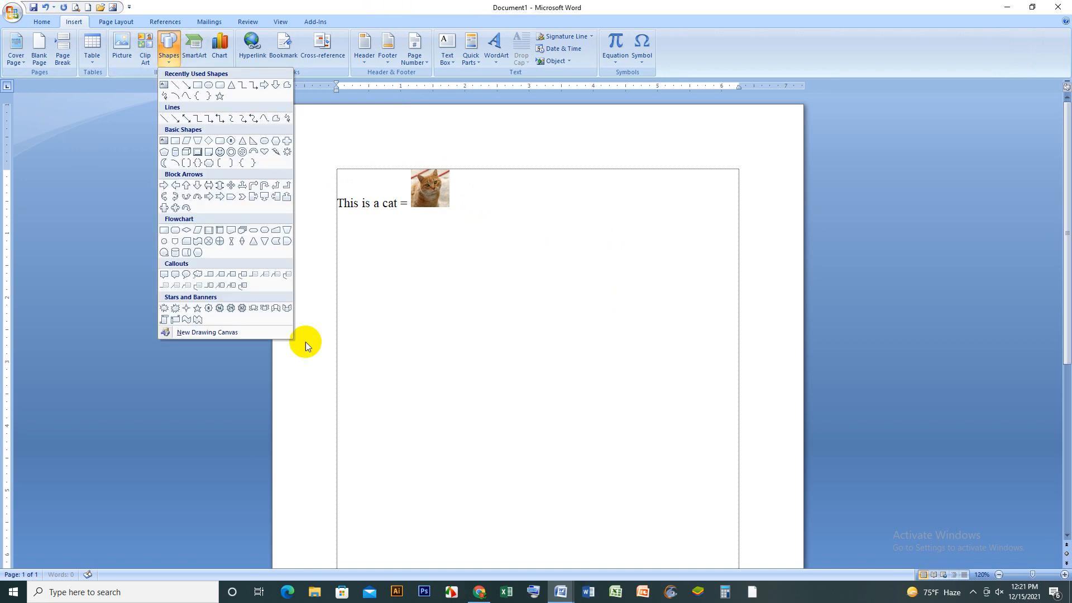
pyautogui.click(197, 320)
pyautogui.moveTo(378, 237)
pyautogui.mouseDown()
pyautogui.moveTo(450, 301)
pyautogui.moveTo(665, 392)
pyautogui.mouseUp()
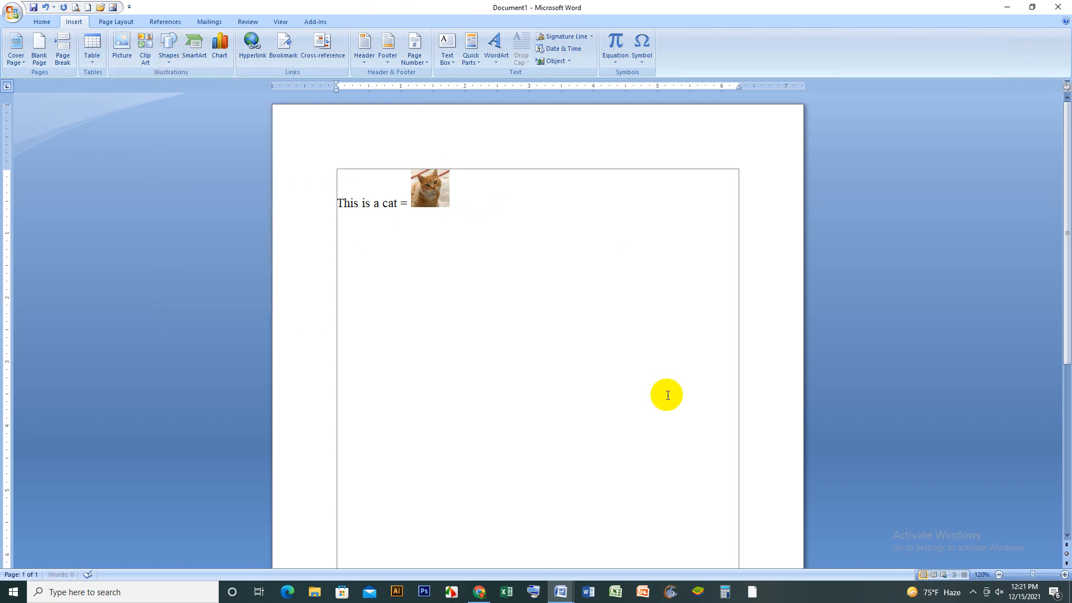
# Delete the Double Wave shape below the cat line
pyautogui.moveTo(567, 343)
pyautogui.mouseDown()
pyautogui.moveTo(567, 330)
pyautogui.moveTo(586, 346)
pyautogui.mouseUp()
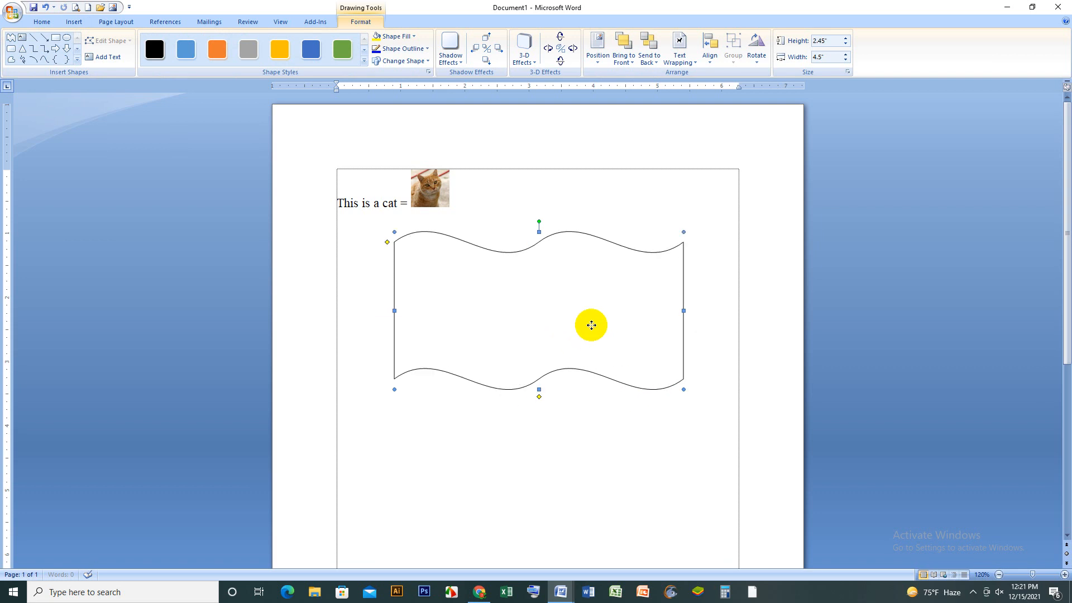
pyautogui.press('Delete')
# Draw a Double Wave shape about 5" wide and 2.63" high just below the cat line and fill it with standard green
pyautogui.click(74, 22)
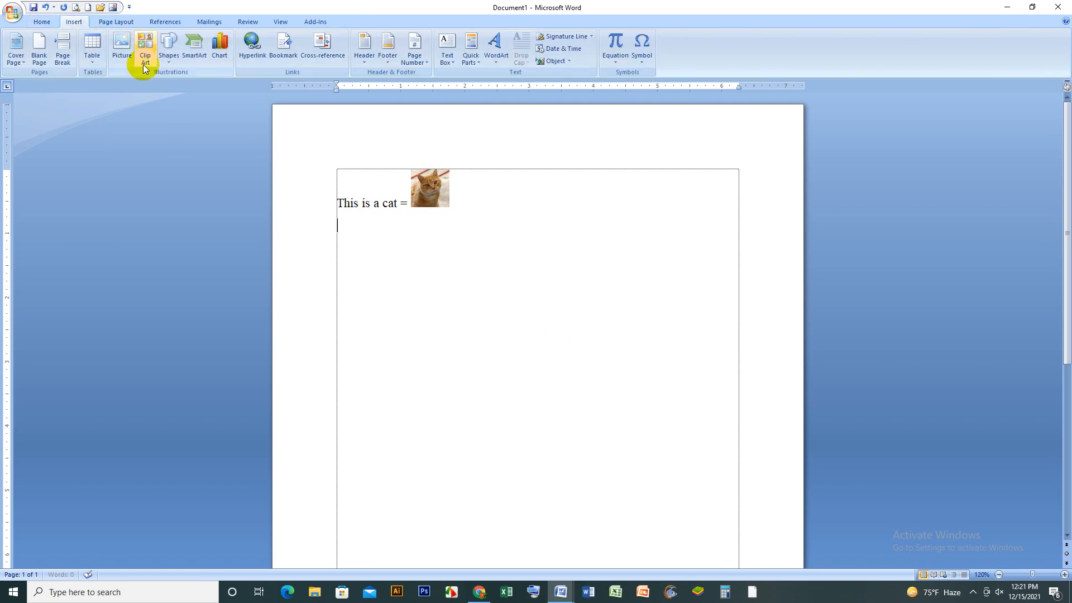
pyautogui.click(166, 46)
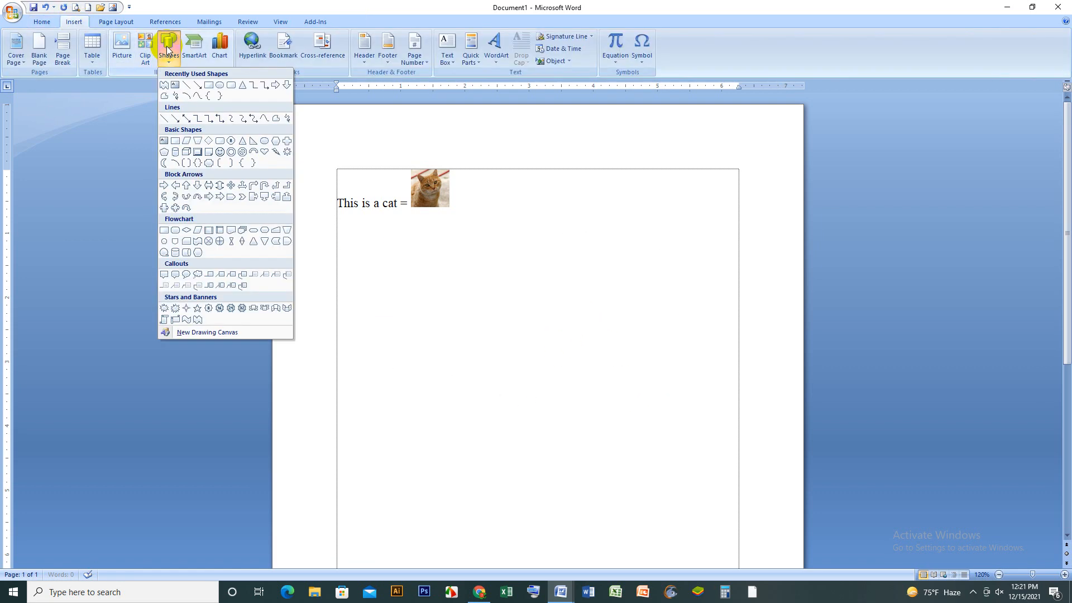
pyautogui.click(197, 321)
pyautogui.moveTo(381, 237)
pyautogui.mouseDown()
pyautogui.moveTo(689, 409)
pyautogui.moveTo(627, 307)
pyautogui.moveTo(585, 300)
pyautogui.moveTo(702, 405)
pyautogui.mouseUp()
pyautogui.moveTo(615, 366)
pyautogui.mouseDown()
pyautogui.moveTo(601, 330)
pyautogui.moveTo(627, 350)
pyautogui.mouseUp()
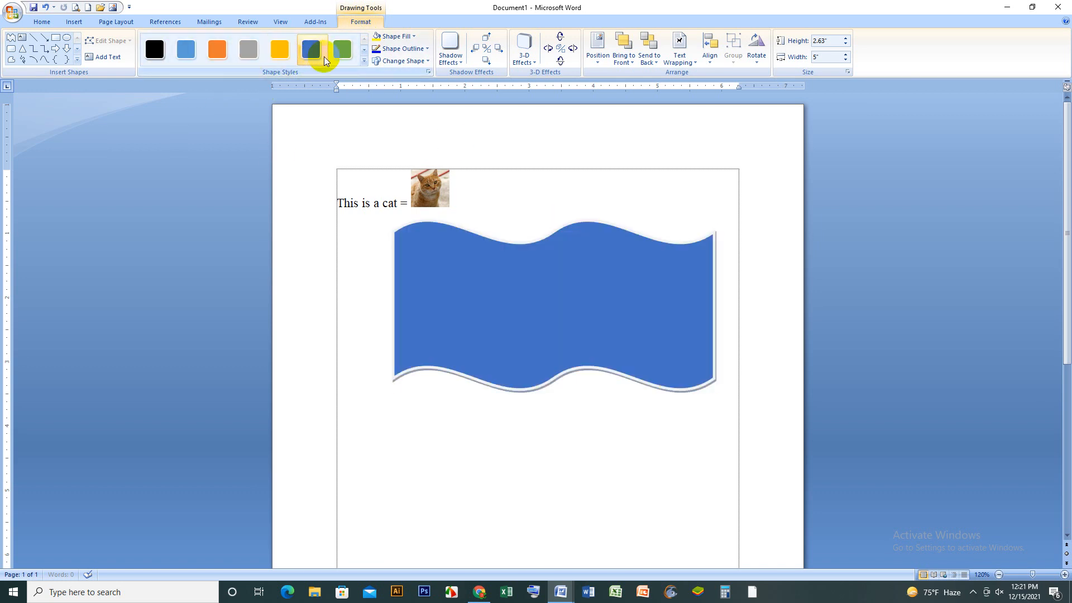
pyautogui.click(413, 37)
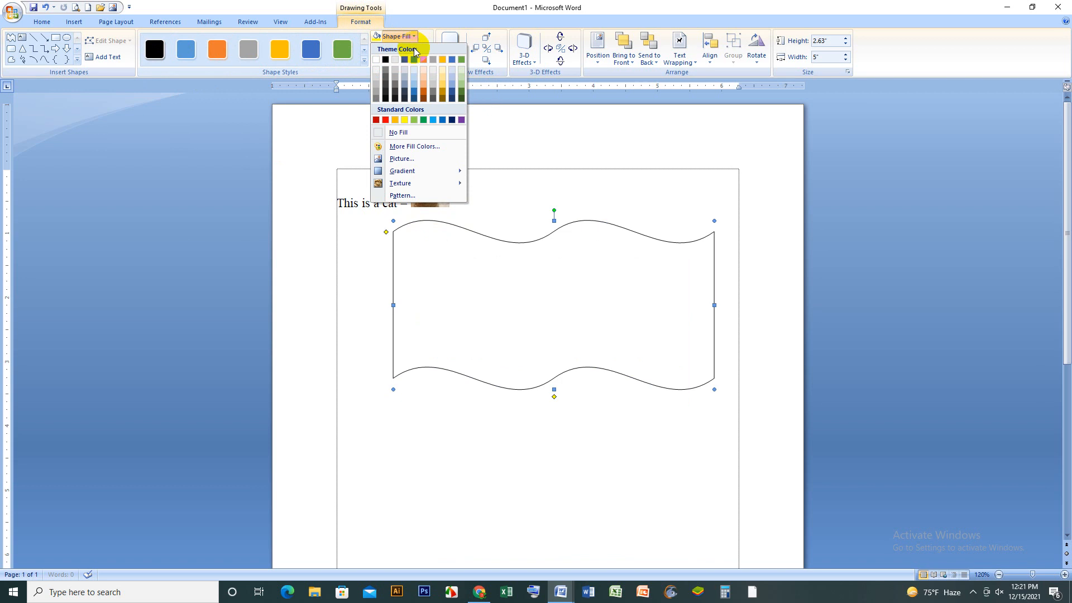
pyautogui.click(423, 120)
# Draw an upright oval over the middle of the green wave shape
pyautogui.click(73, 22)
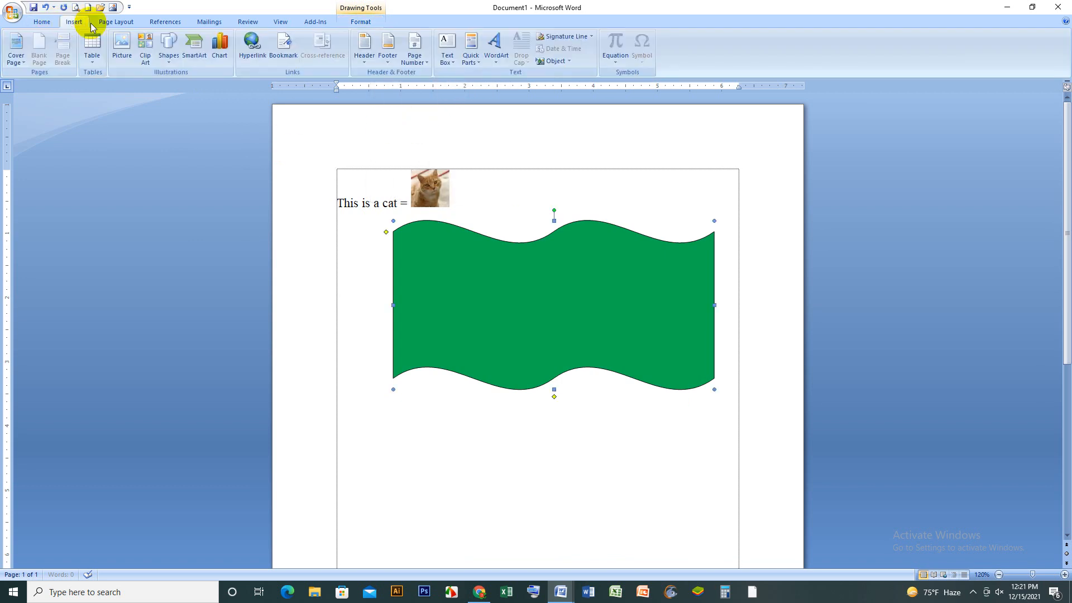
pyautogui.click(168, 49)
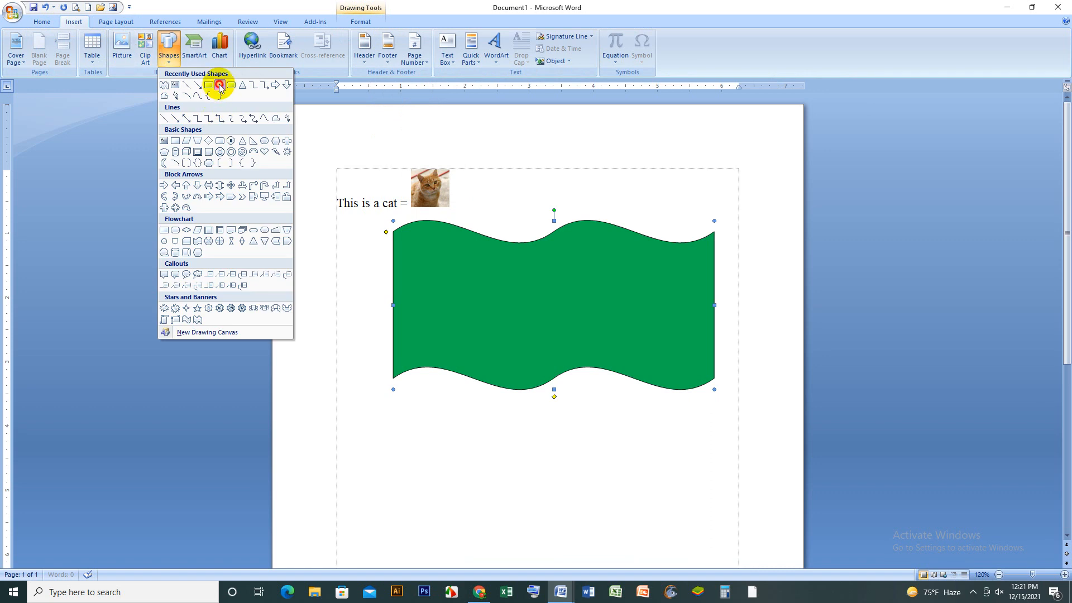
pyautogui.click(220, 84)
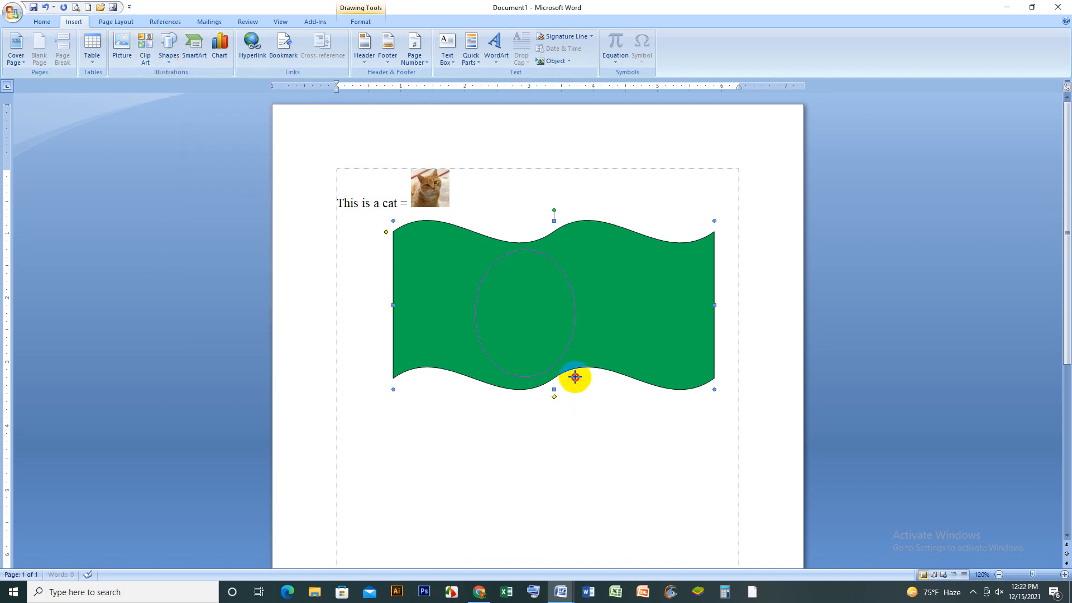